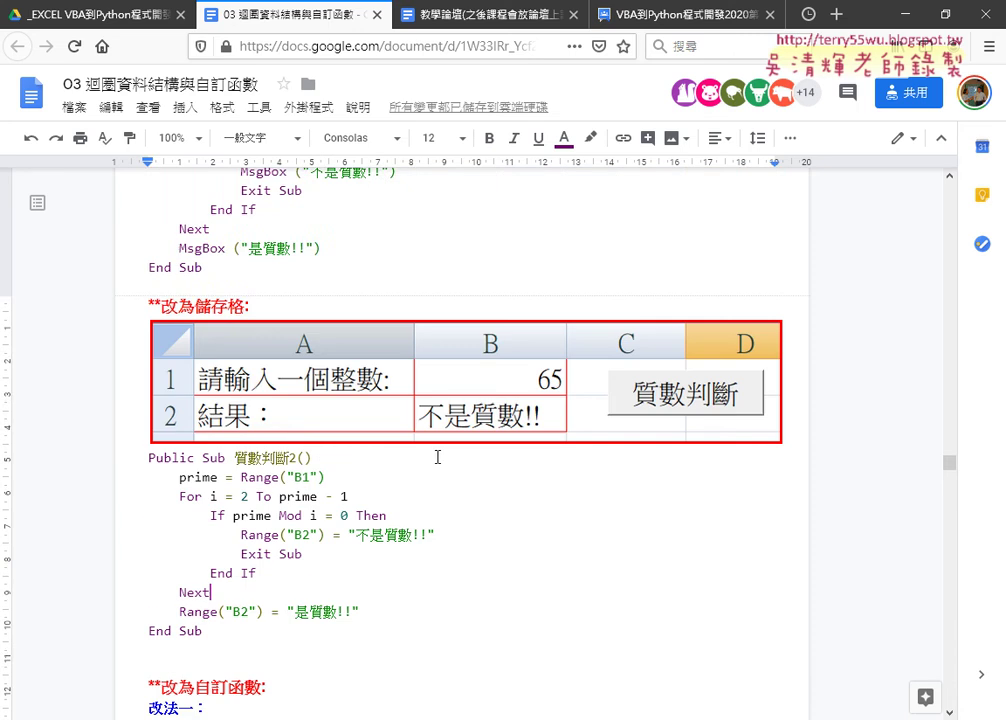
pyautogui.scroll(3, 440, 458)
# Step: Highlight key parts of the VBA code in the notes: InputBox, MsgBox, loop bounds, Mod, Exit Sub
pyautogui.moveTo(228, 237); pyautogui.dragTo(306, 237)
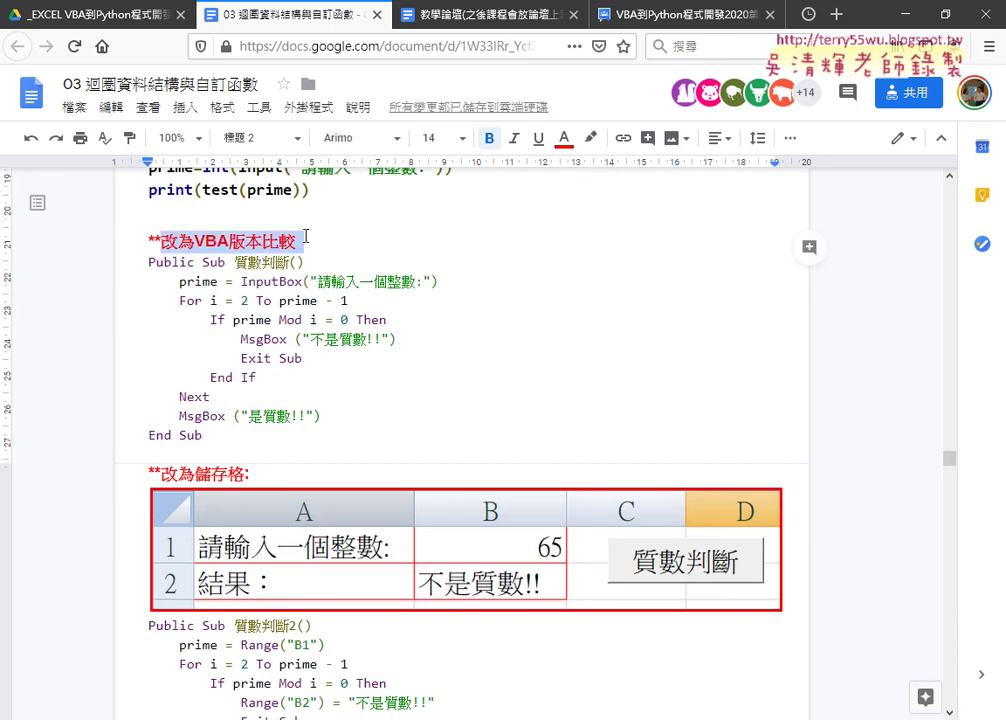
pyautogui.moveTo(241, 282); pyautogui.dragTo(302, 283)
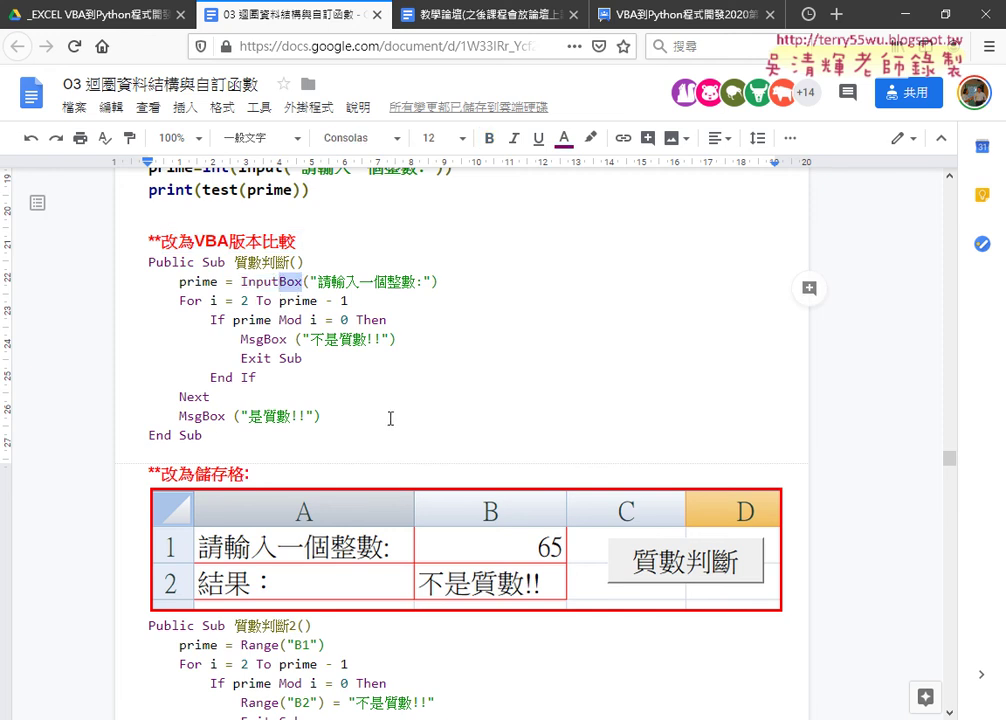
pyautogui.moveTo(226, 416); pyautogui.dragTo(178, 416)
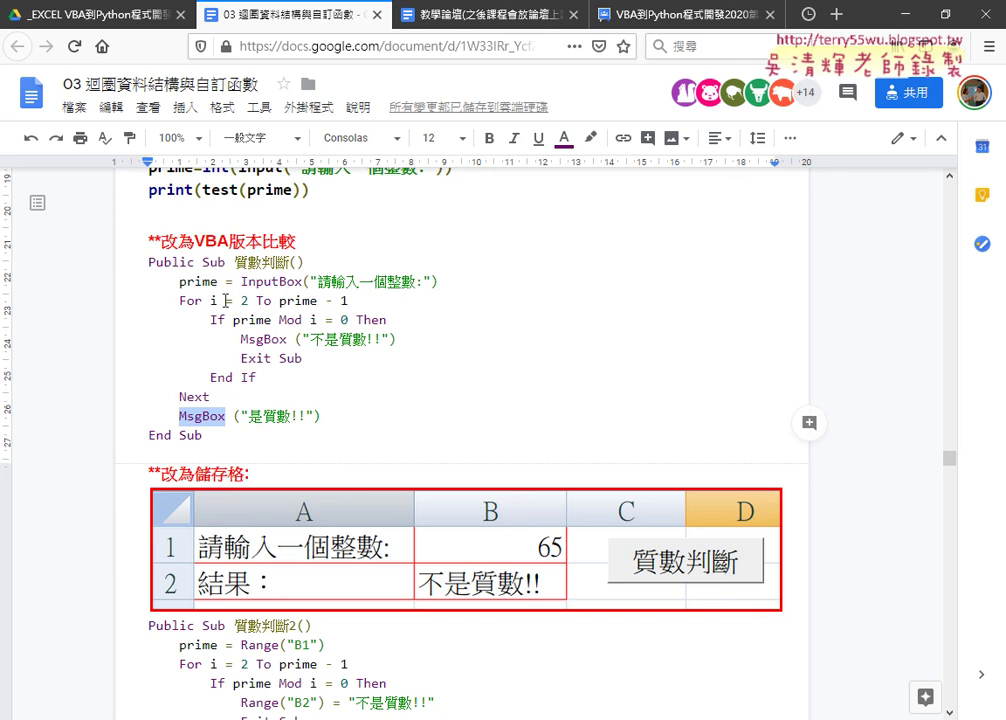
pyautogui.moveTo(226, 300); pyautogui.dragTo(355, 298)
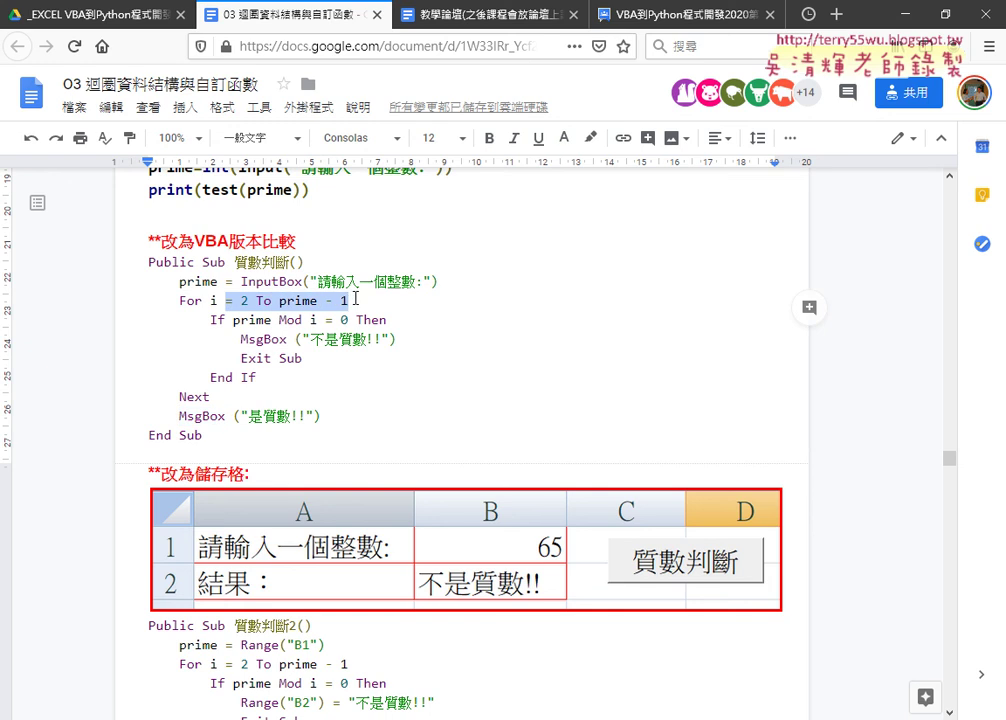
pyautogui.doubleClick(305, 300)
pyautogui.moveTo(322, 298); pyautogui.dragTo(359, 310)
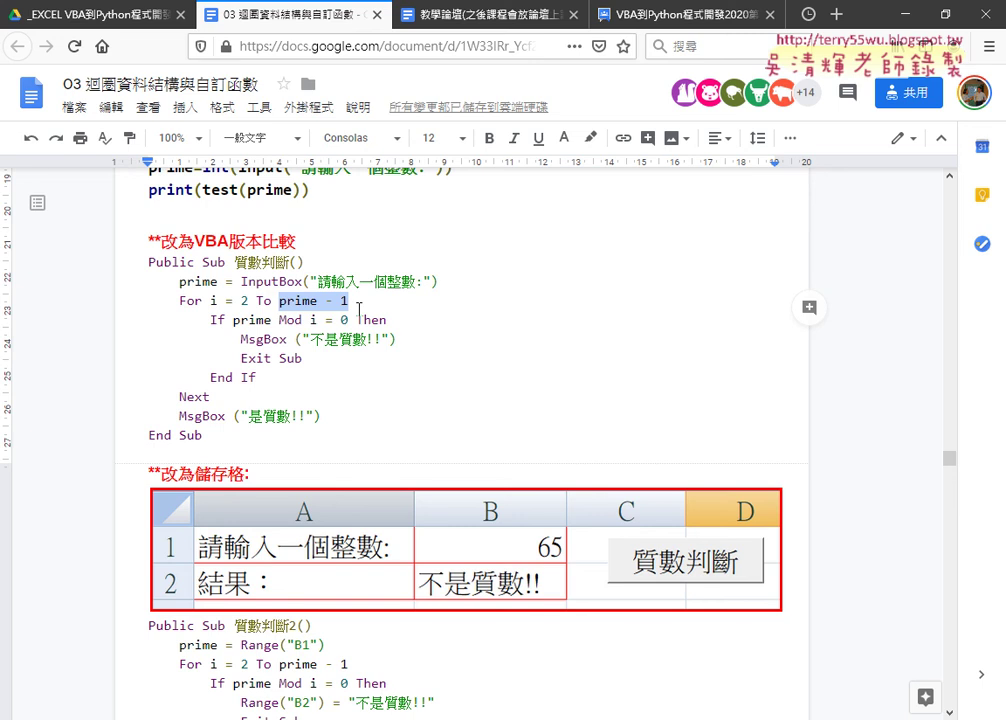
pyautogui.doubleClick(289, 320)
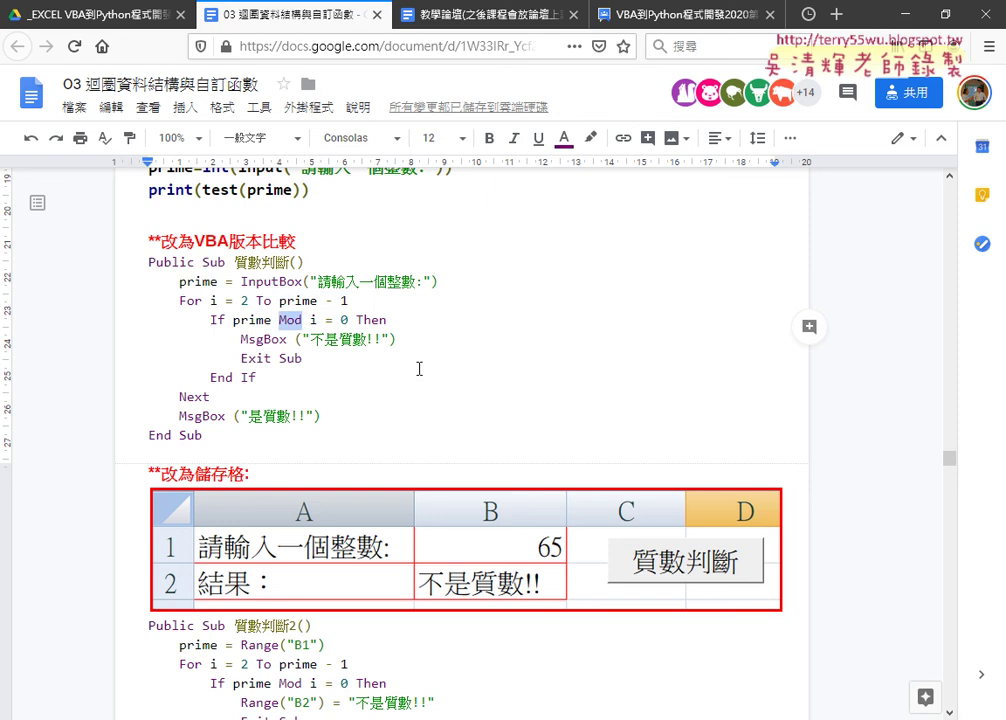
pyautogui.doubleClick(329, 320)
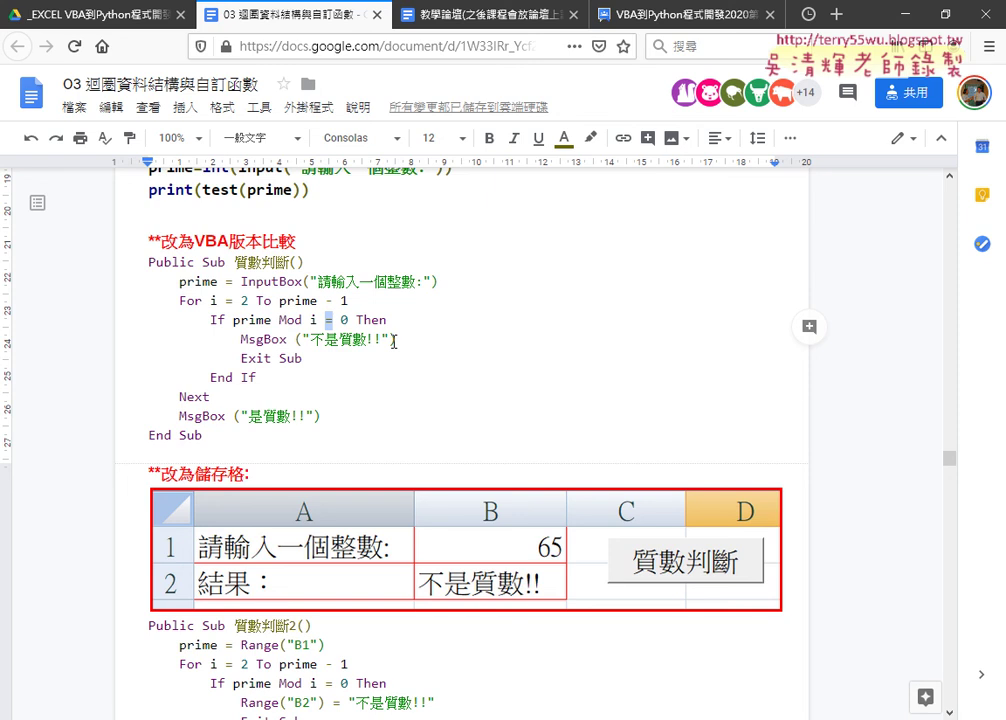
pyautogui.moveTo(302, 358); pyautogui.dragTo(240, 357)
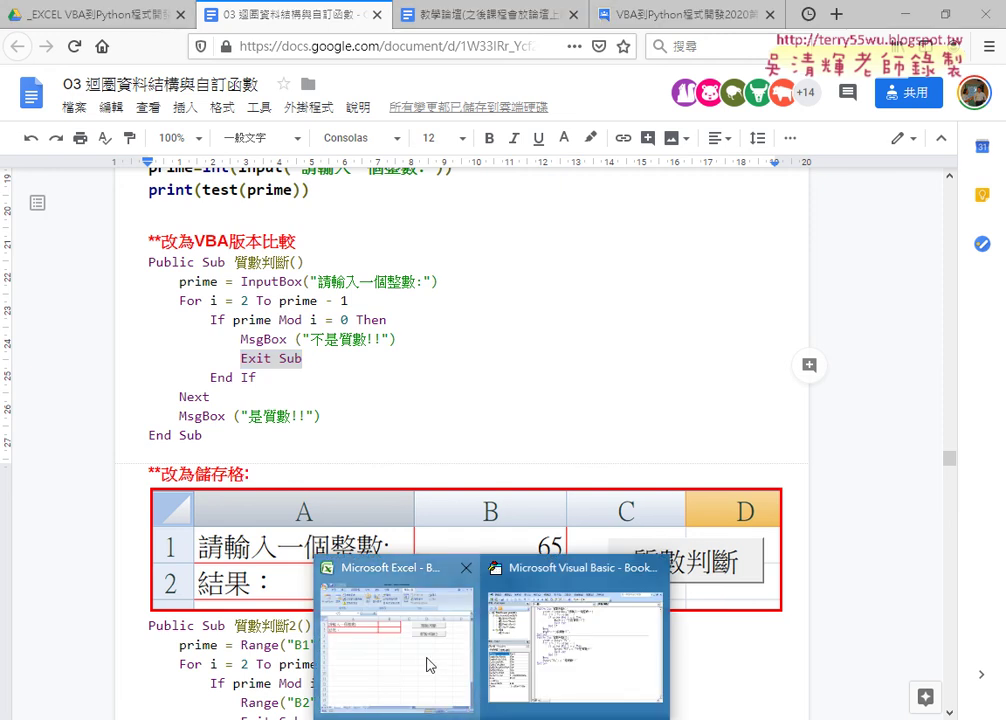
# Step: Bring the Excel workbook to the front, move it up-left and widen it to show column G
pyautogui.click(427, 664)
pyautogui.click(533, 304)
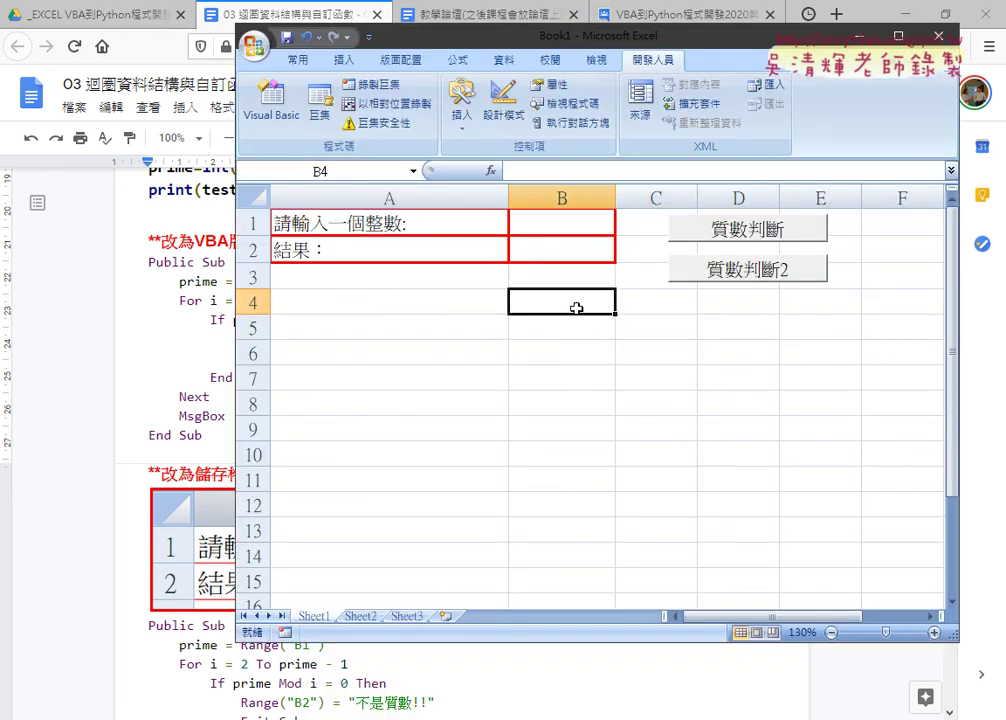
pyautogui.moveTo(468, 40); pyautogui.dragTo(342, 24)
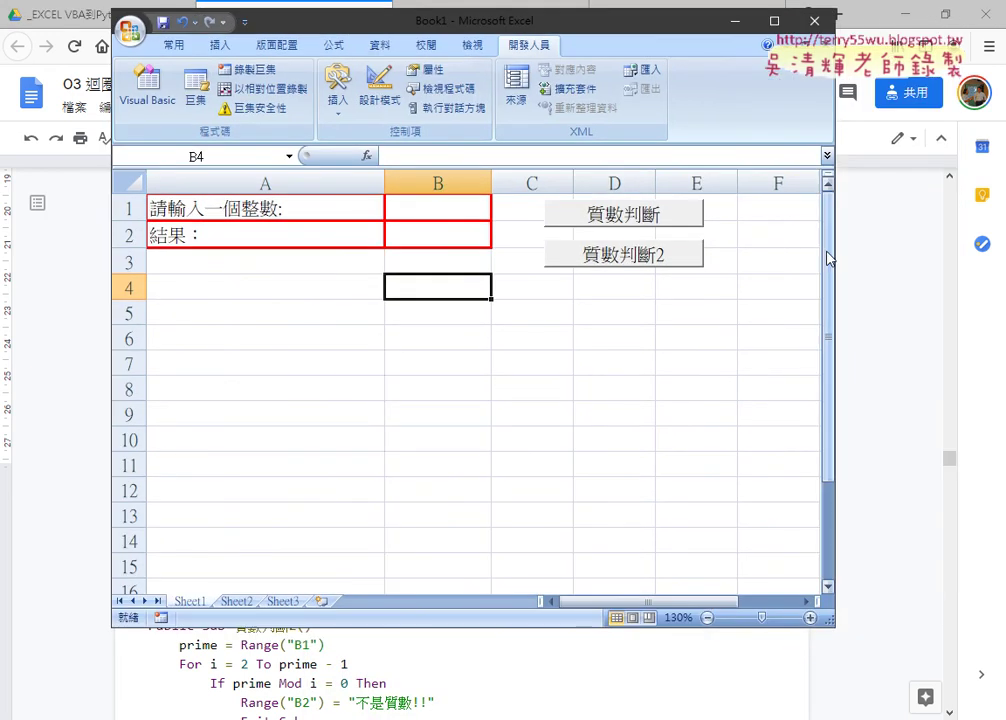
pyautogui.moveTo(838, 251); pyautogui.dragTo(914, 251)
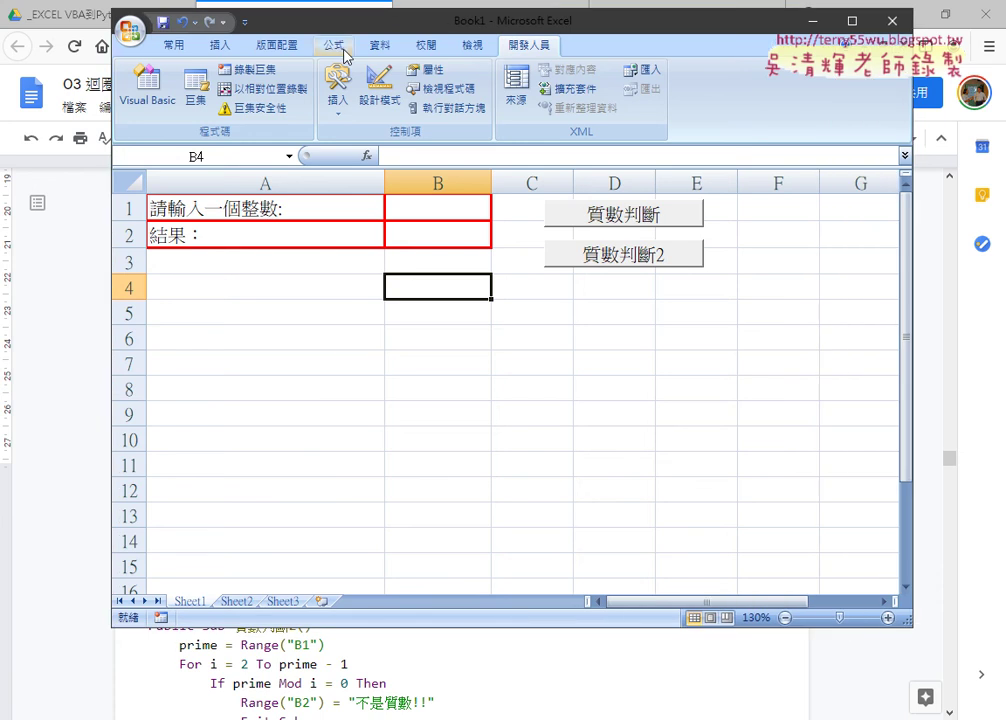
pyautogui.click(430, 432)
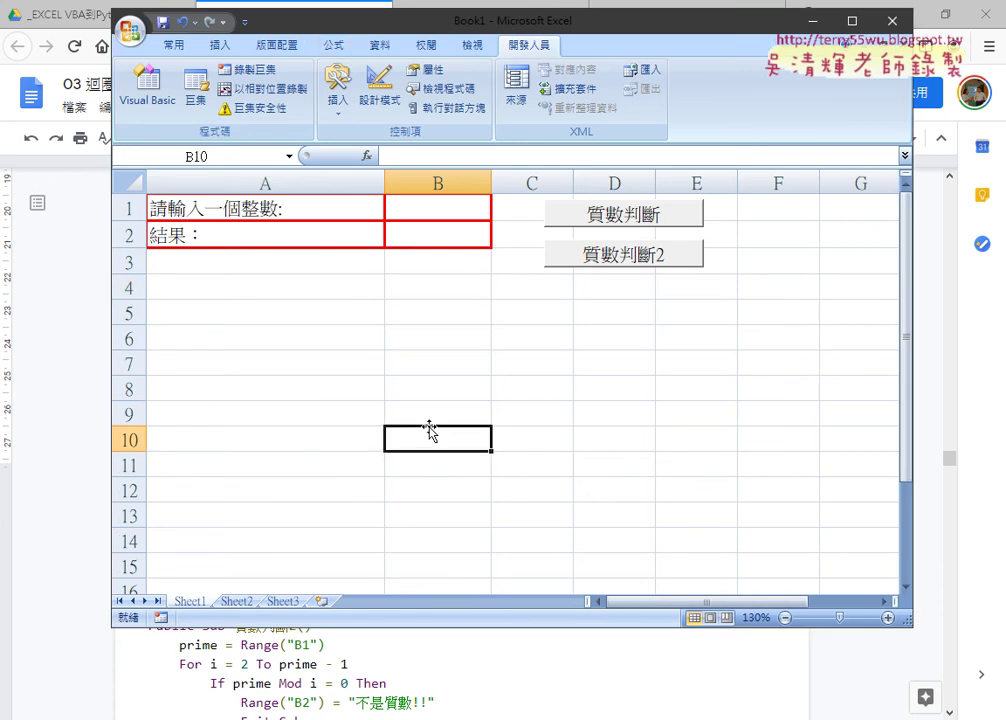
# Step: Run the 質數判斷 macro with 55 (not prime) and 53 (prime), then select B1
pyautogui.click(630, 222)
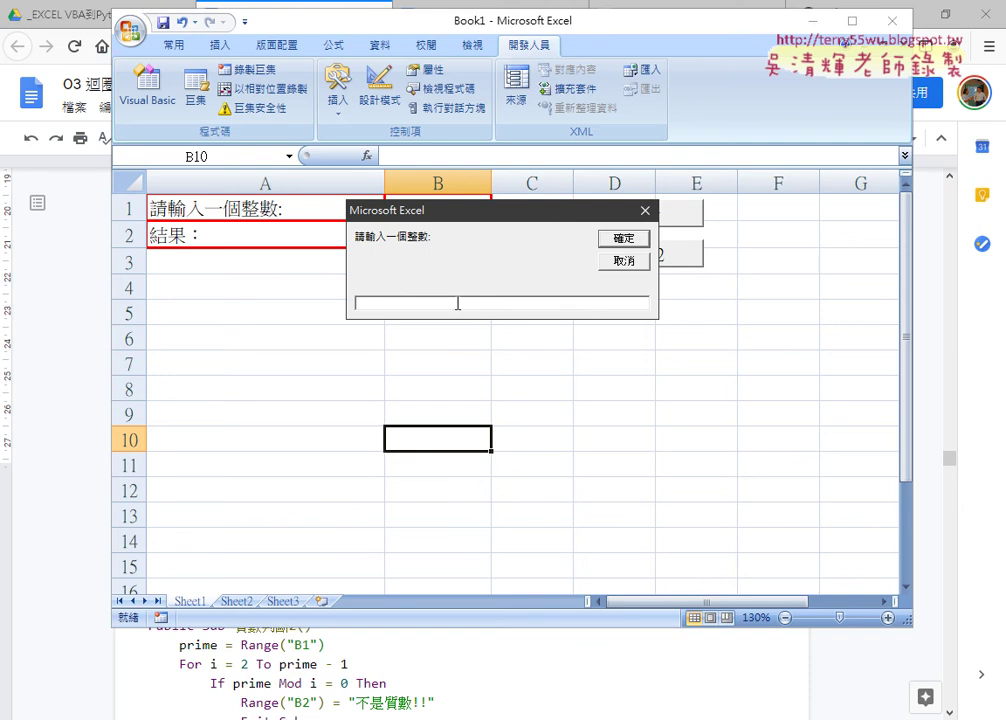
pyautogui.write('55')
pyautogui.press('Return')
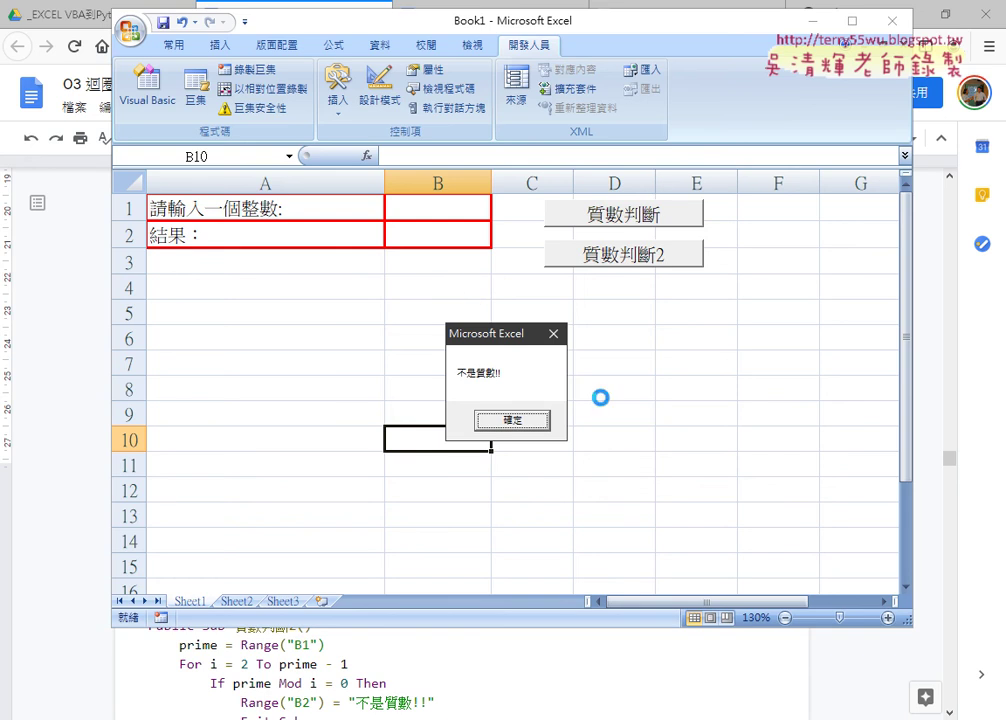
pyautogui.click(520, 418)
pyautogui.click(645, 224)
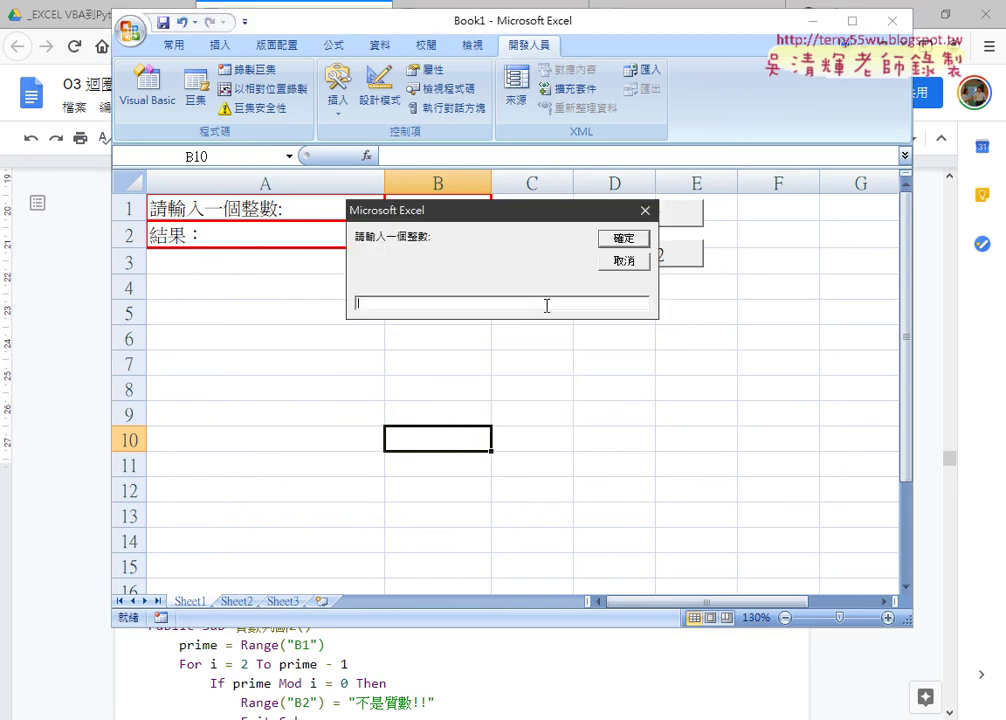
pyautogui.write('53')
pyautogui.press('Return')
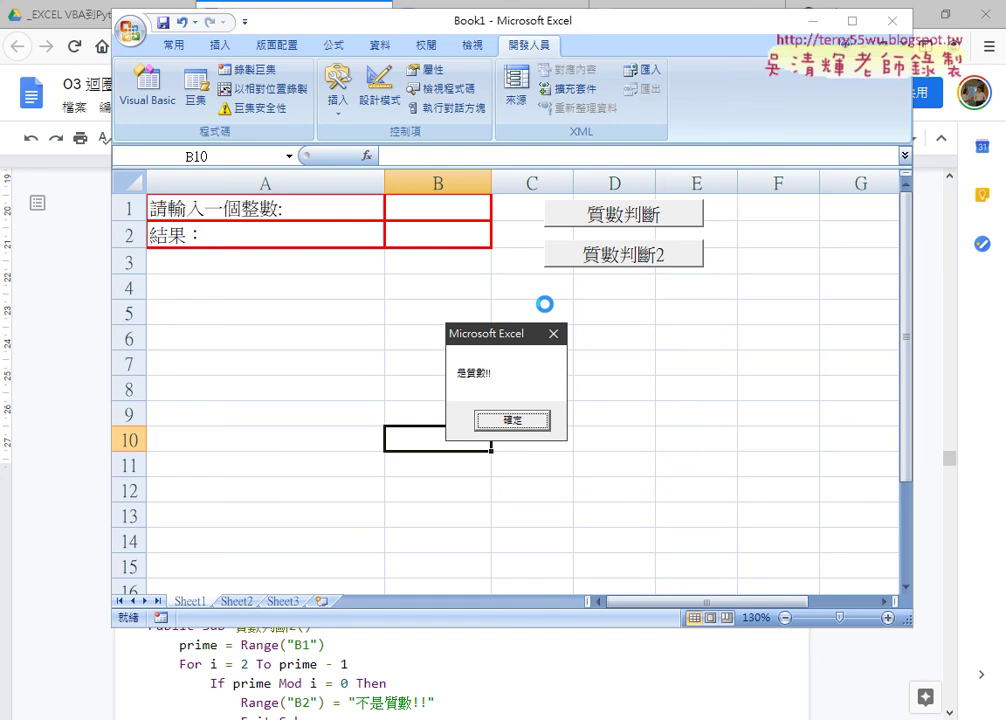
pyautogui.click(514, 419)
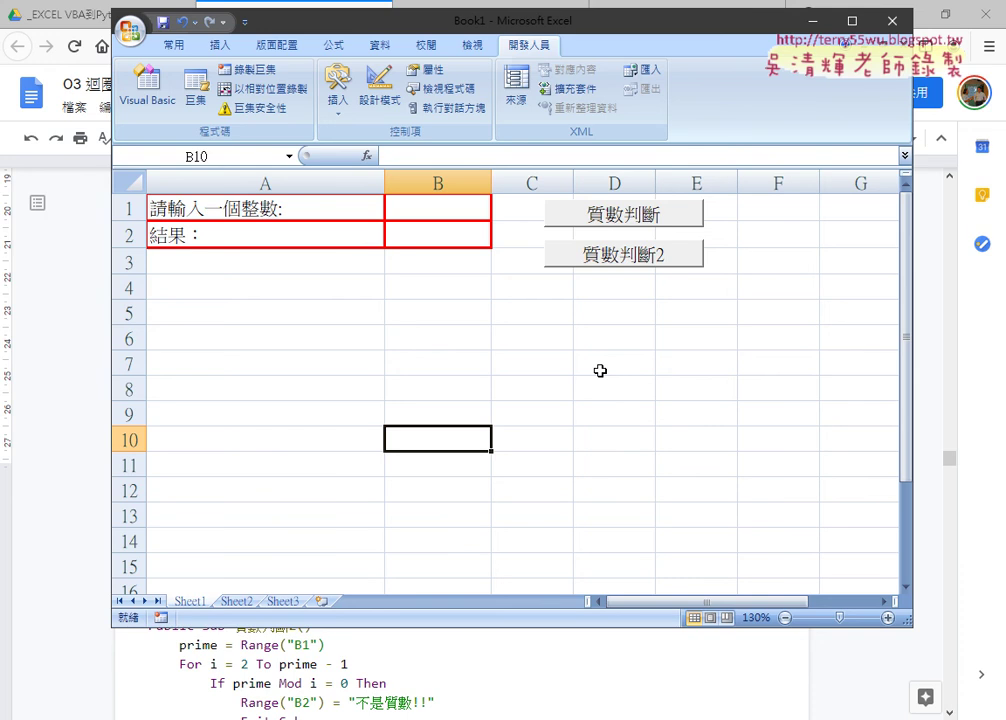
pyautogui.click(457, 202)
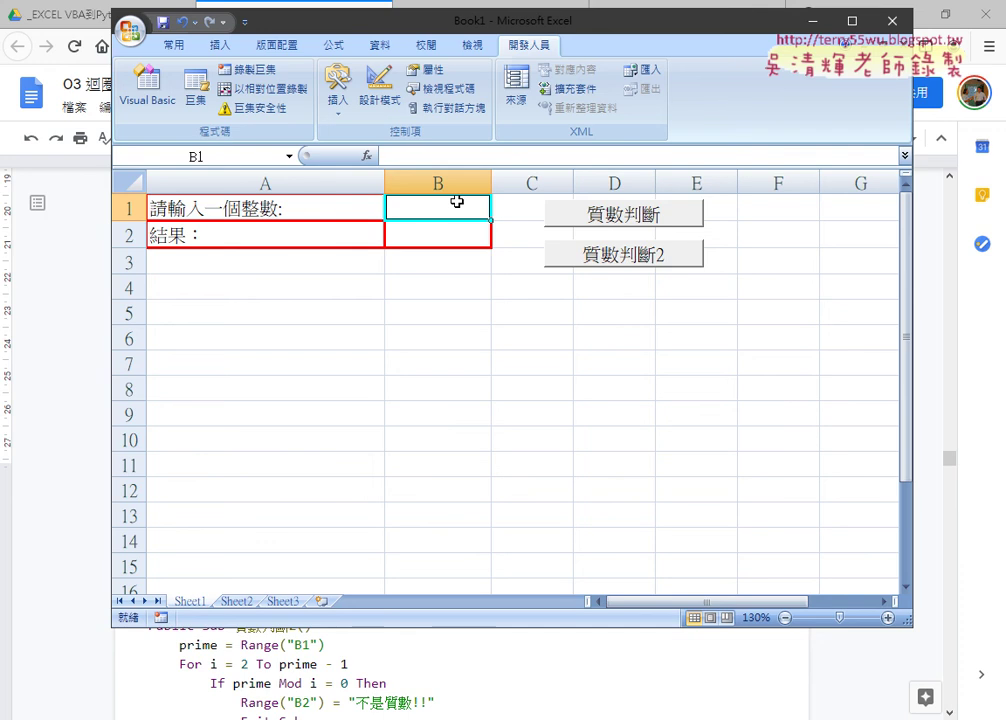
# Step: Look over cells A1, B1 and B2, then enter 55 in B1 and run 質數判斷2
pyautogui.click(483, 332)
pyautogui.click(274, 212)
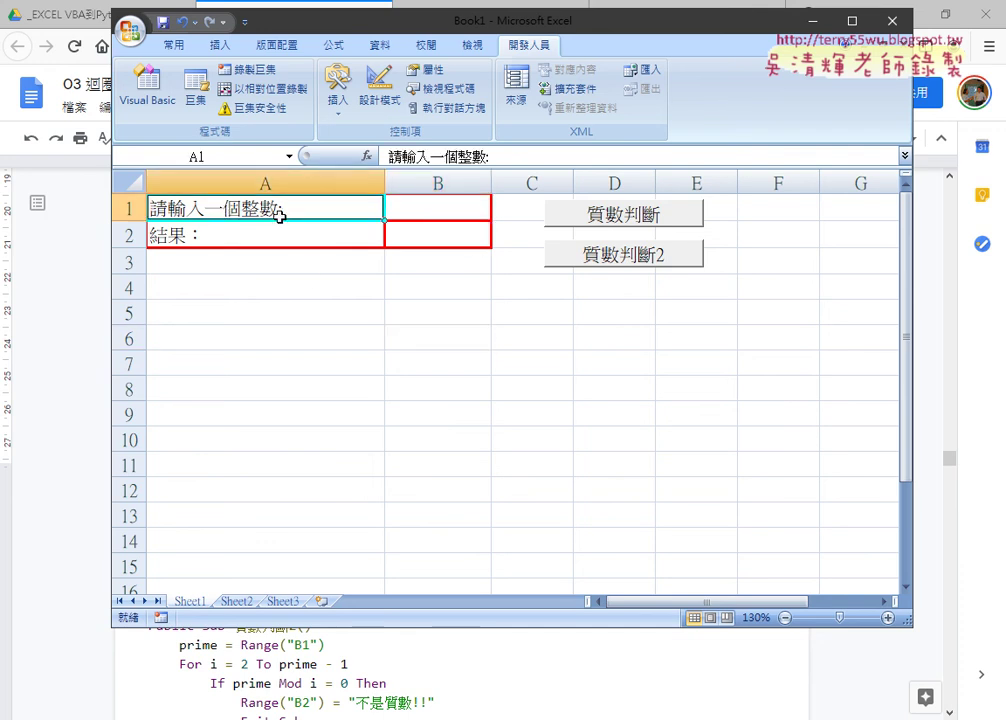
pyautogui.click(440, 205)
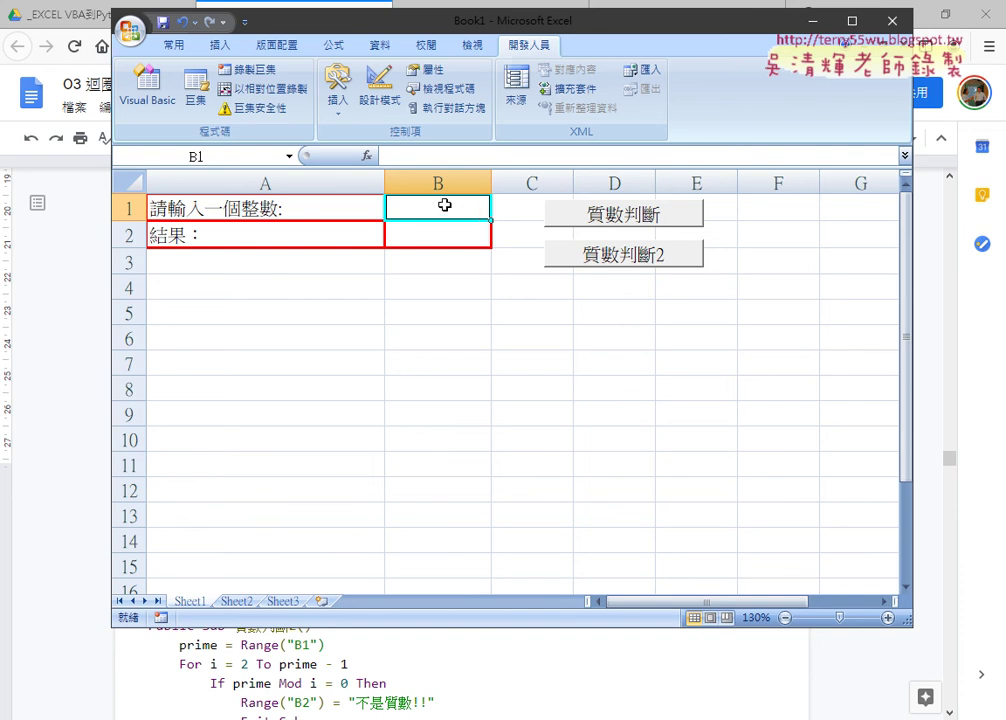
pyautogui.click(457, 237)
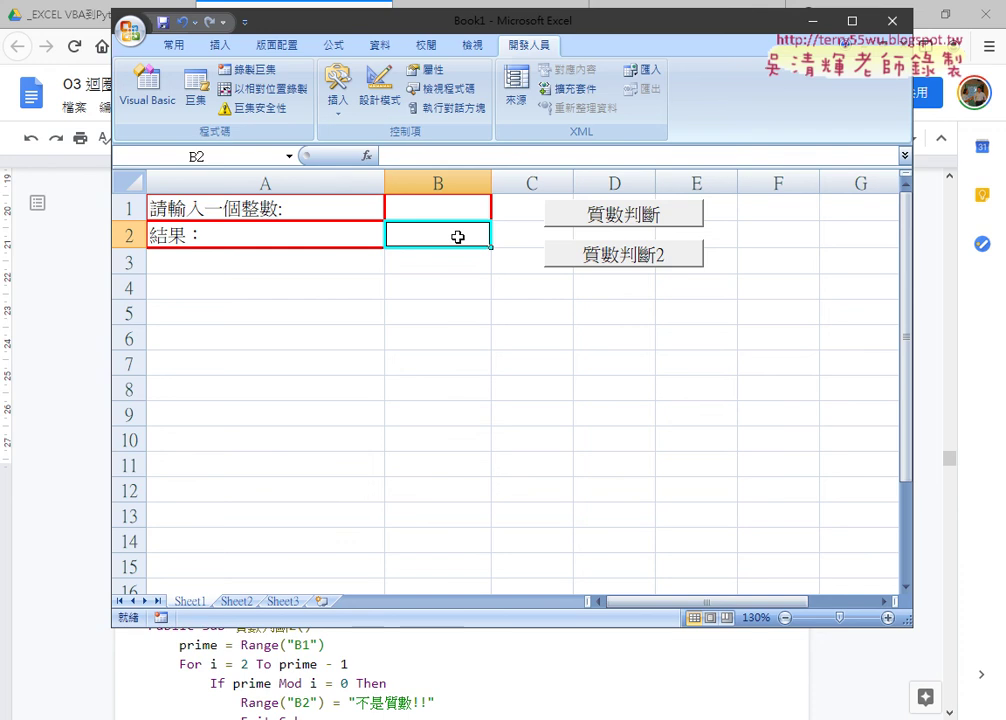
pyautogui.click(439, 202)
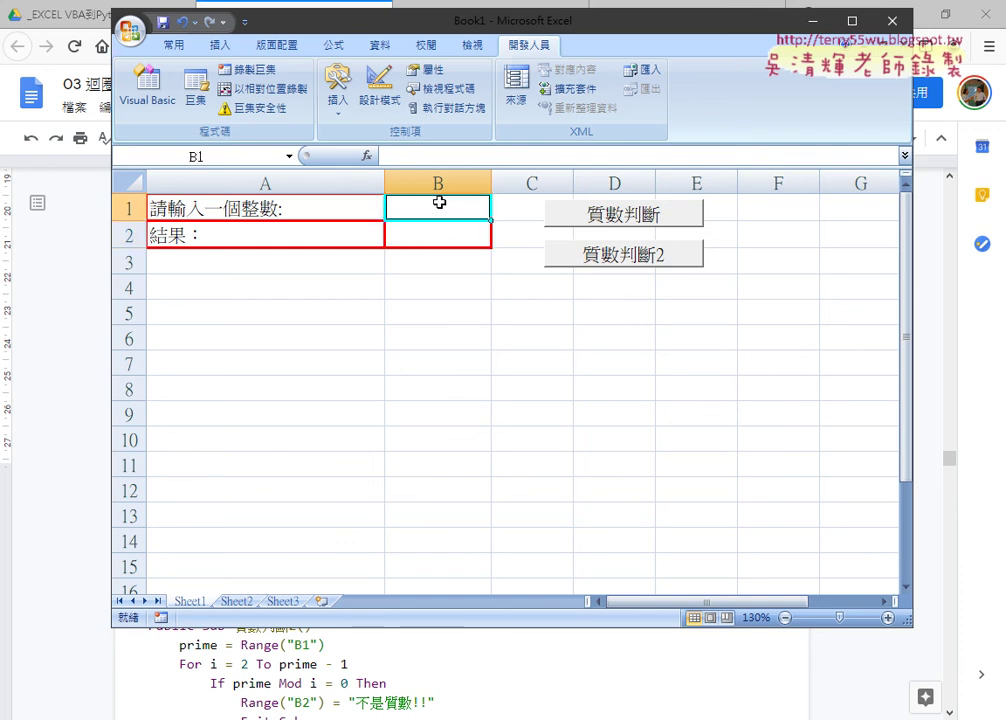
pyautogui.write('55')
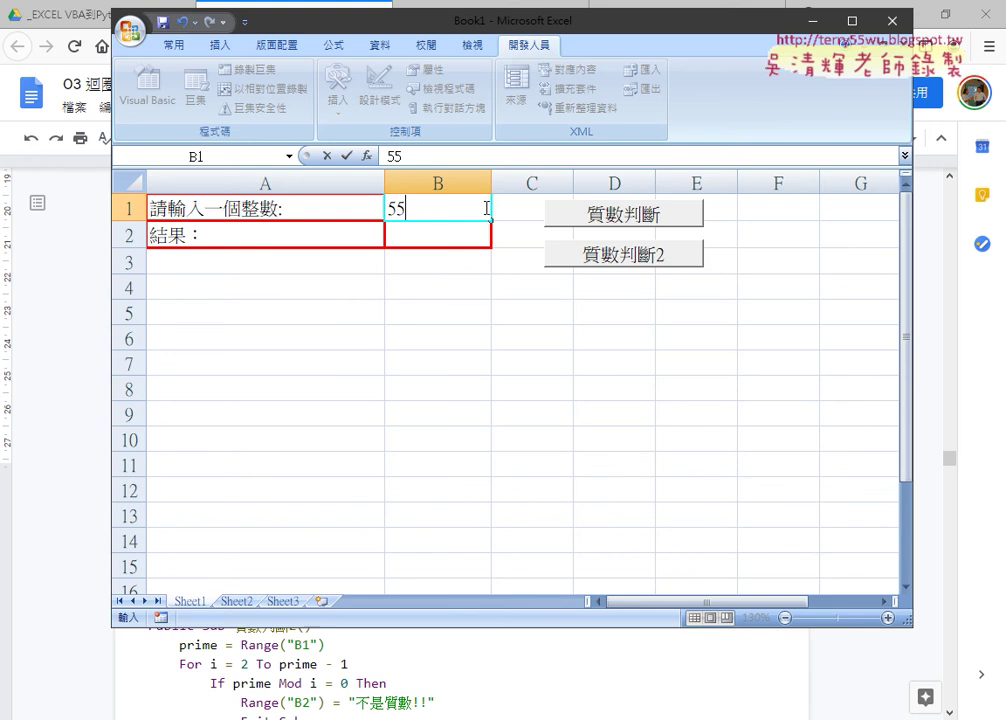
pyautogui.click(451, 225)
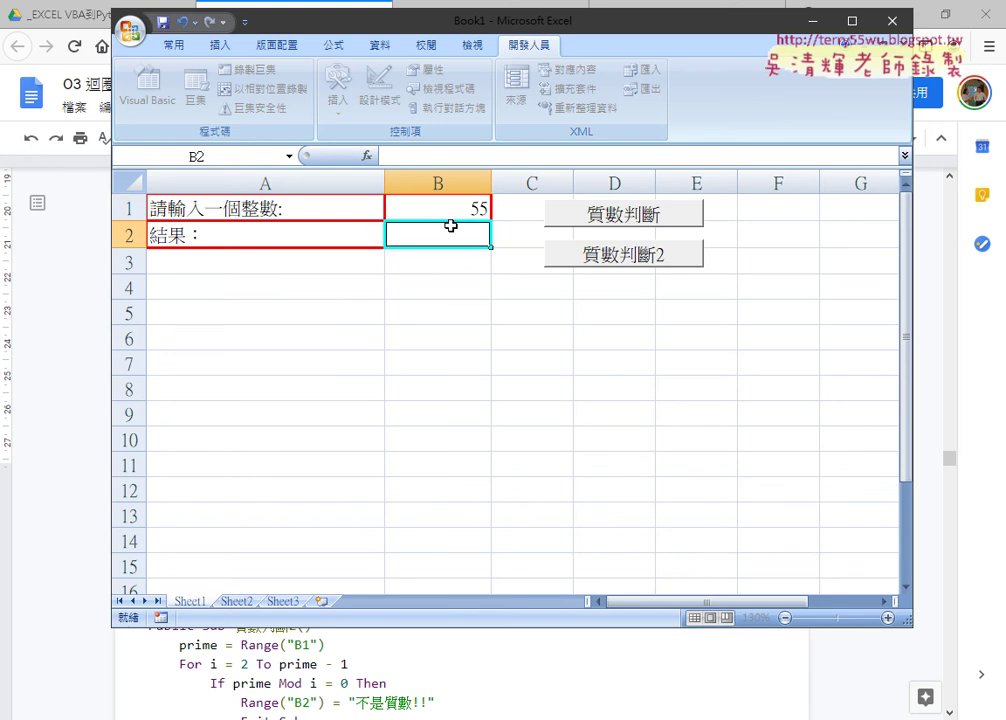
pyautogui.click(651, 257)
# Step: Change B1 to 53 and run 質數判斷2 so B2 shows 是質數!!
pyautogui.click(462, 207)
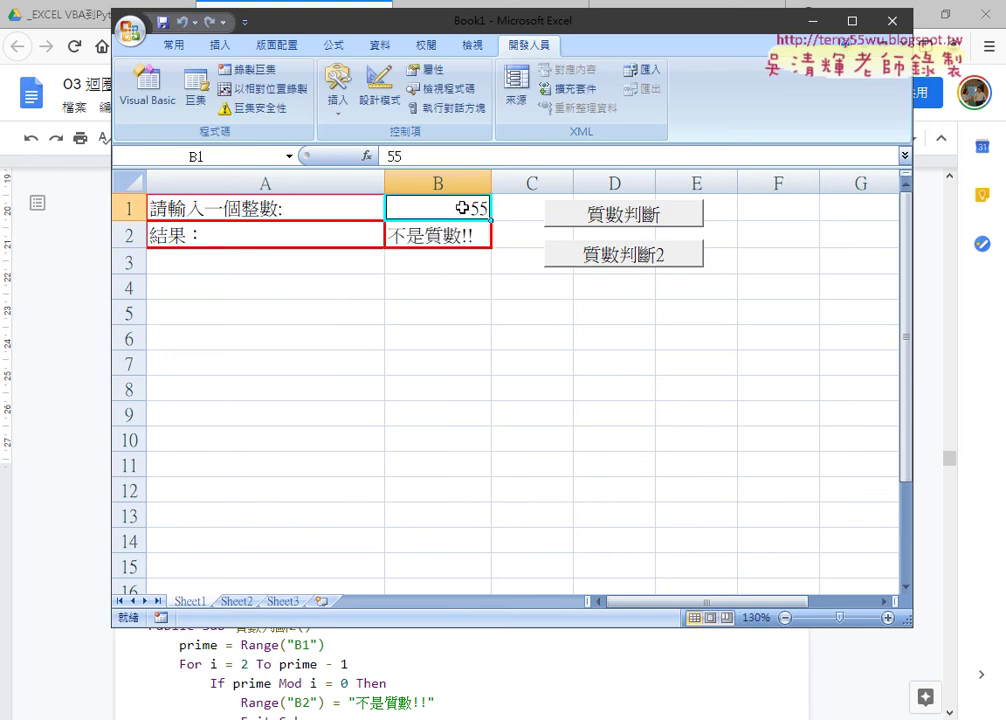
pyautogui.write('53')
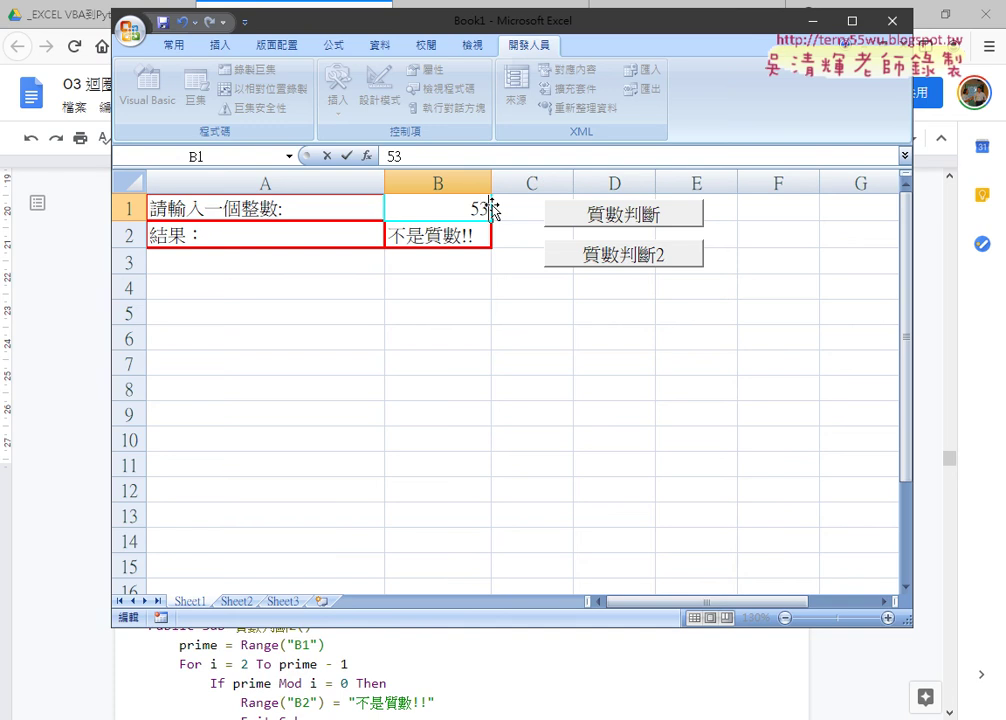
pyautogui.click(607, 262)
pyautogui.click(595, 314)
pyautogui.click(607, 262)
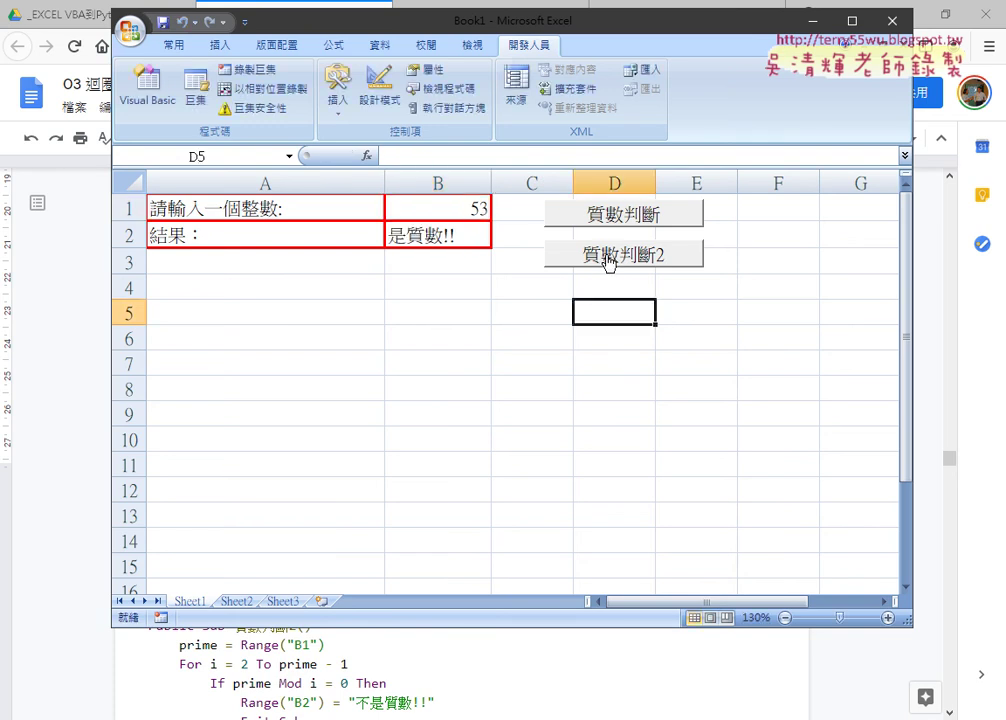
pyautogui.click(611, 263)
pyautogui.click(477, 206)
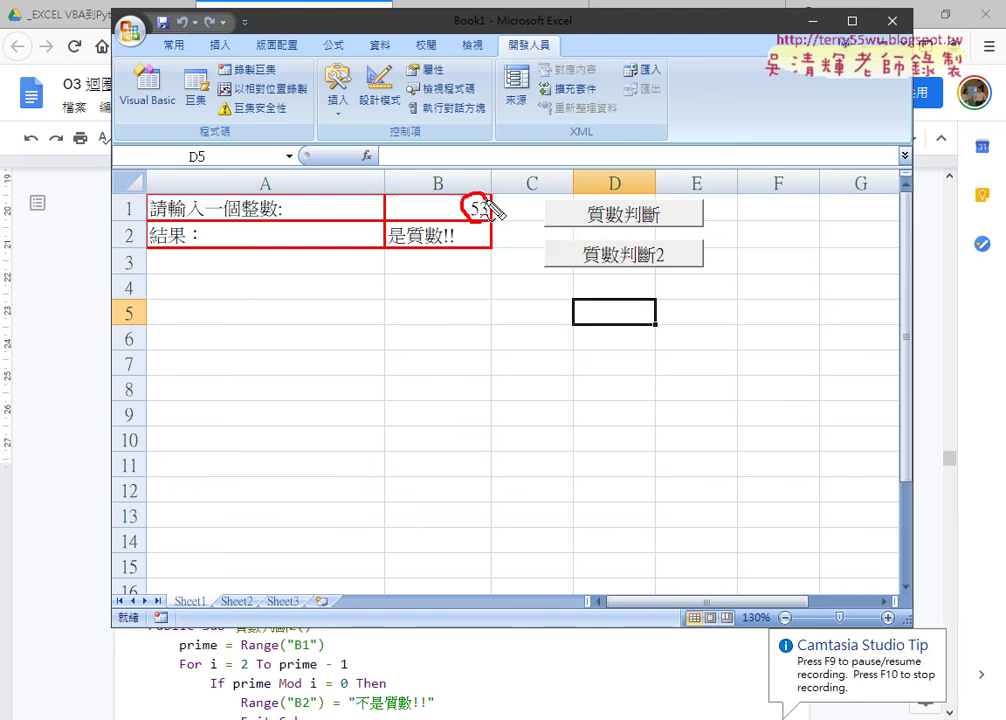
pyautogui.moveTo(490, 205)
pyautogui.mouseDown()
pyautogui.moveTo(550, 235)
pyautogui.moveTo(467, 260)
pyautogui.mouseUp()
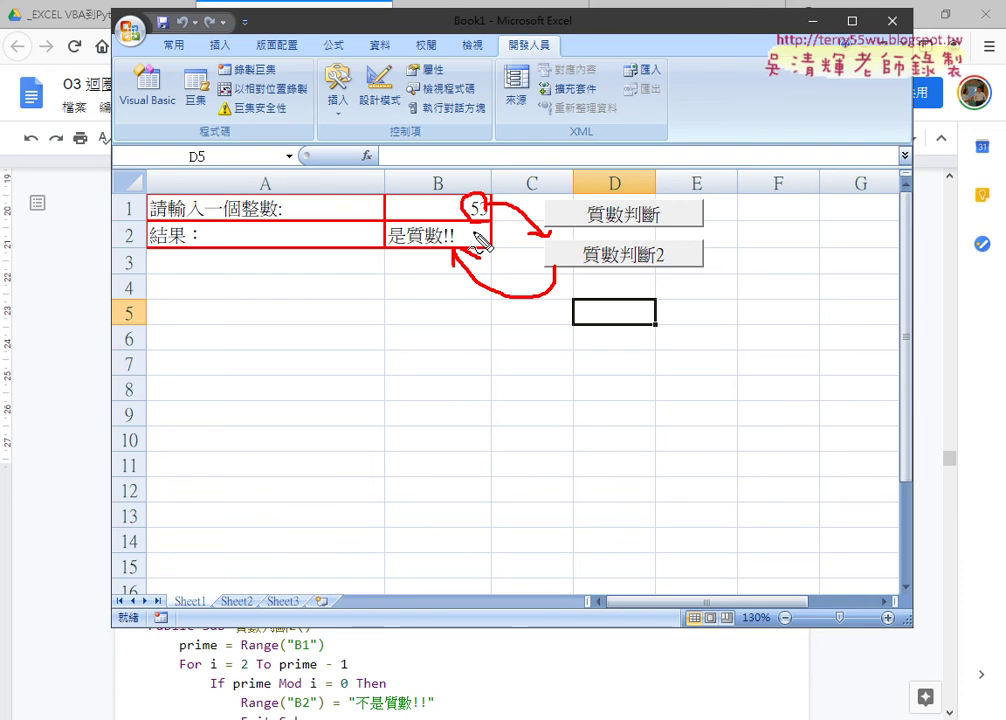
pyautogui.moveTo(167, 127); pyautogui.dragTo(193, 137)
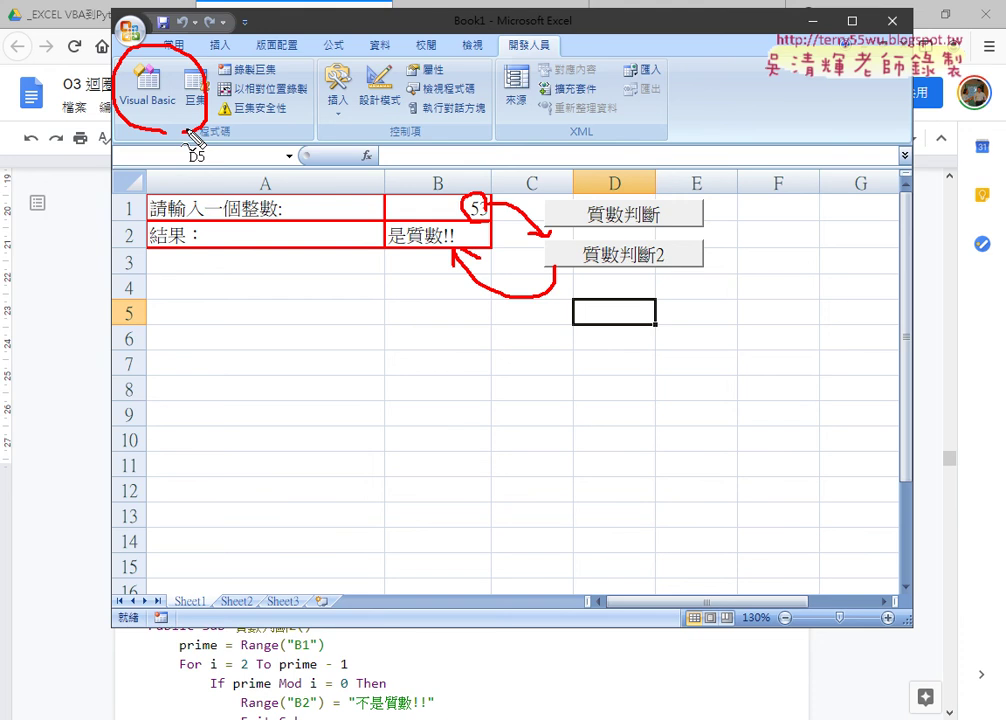
# Step: Clear the annotation marks and close Excel, choosing 否 to discard the workbook changes
pyautogui.press('Escape')
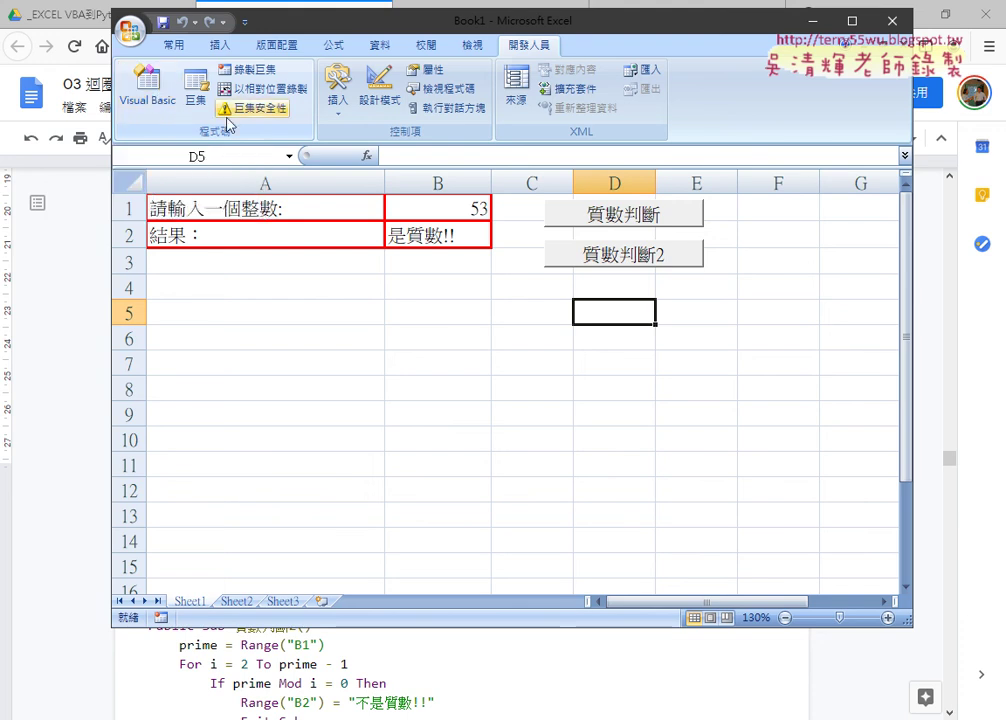
pyautogui.click(895, 20)
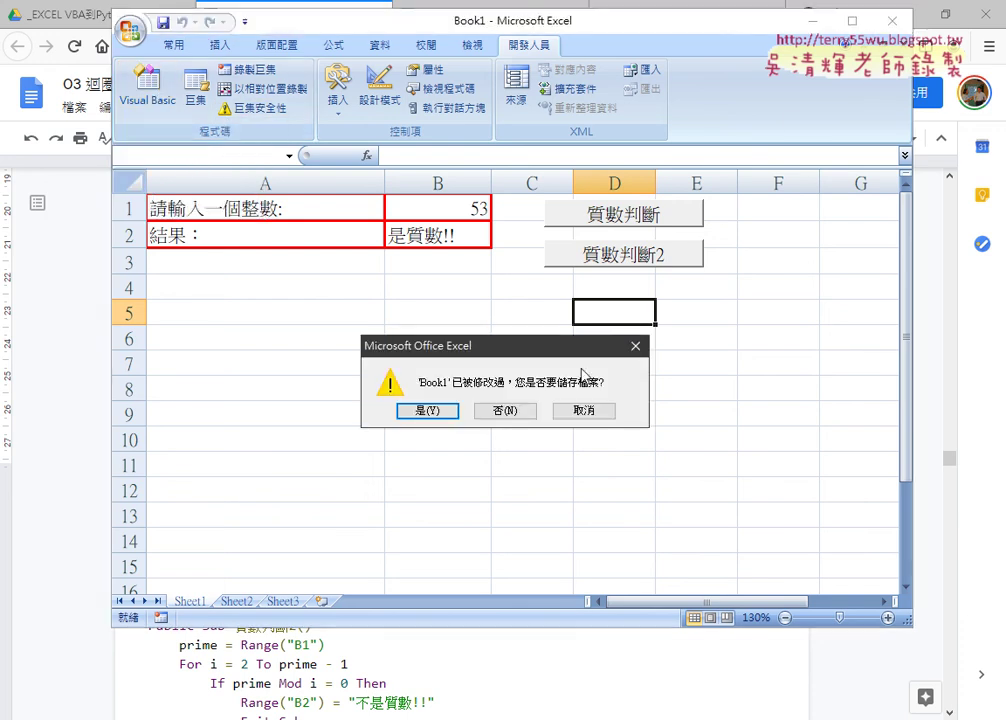
pyautogui.click(514, 410)
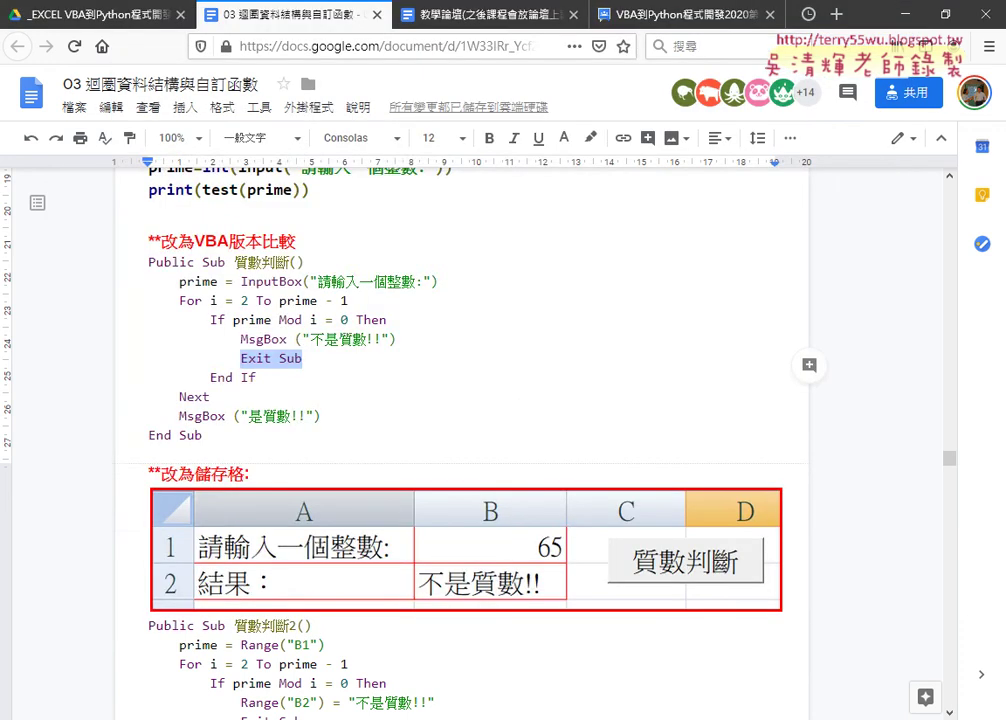
# Step: Open the Start menu, scroll the app list to M and expand the Microsoft Office folder
pyautogui.press('super')
pyautogui.scroll(-5, 193, 498)
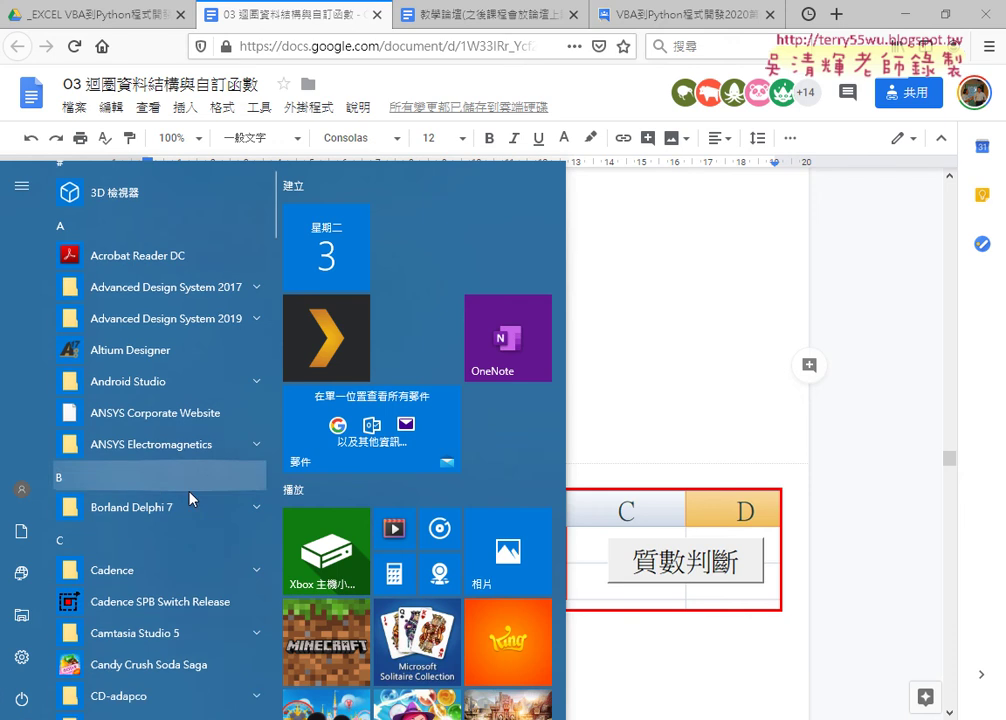
pyautogui.scroll(-3, 193, 498)
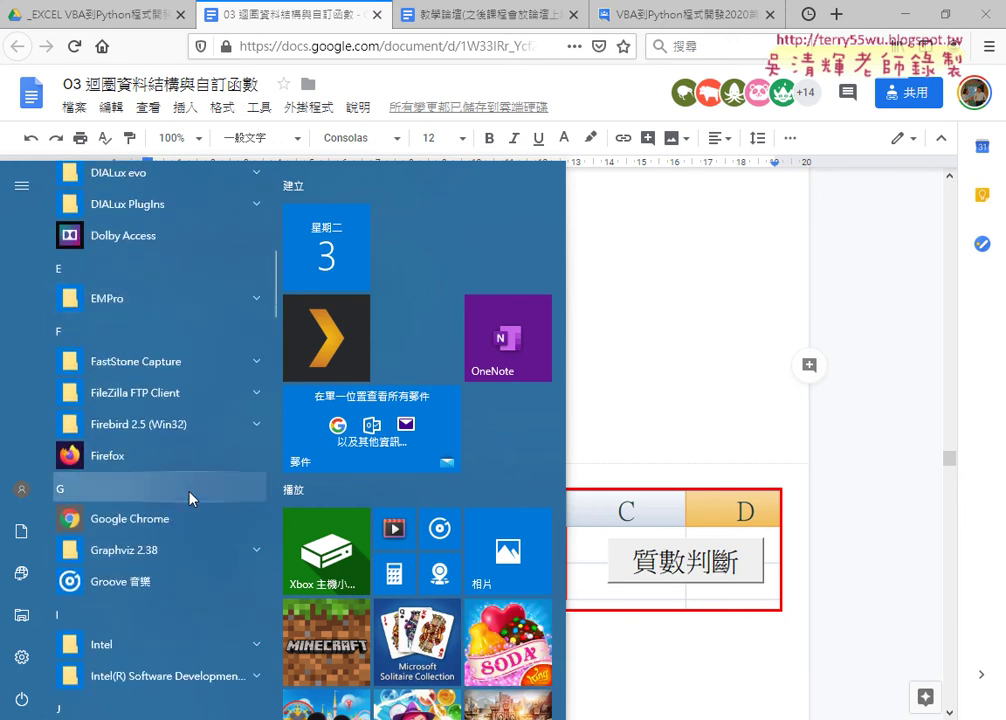
pyautogui.scroll(-5, 193, 498)
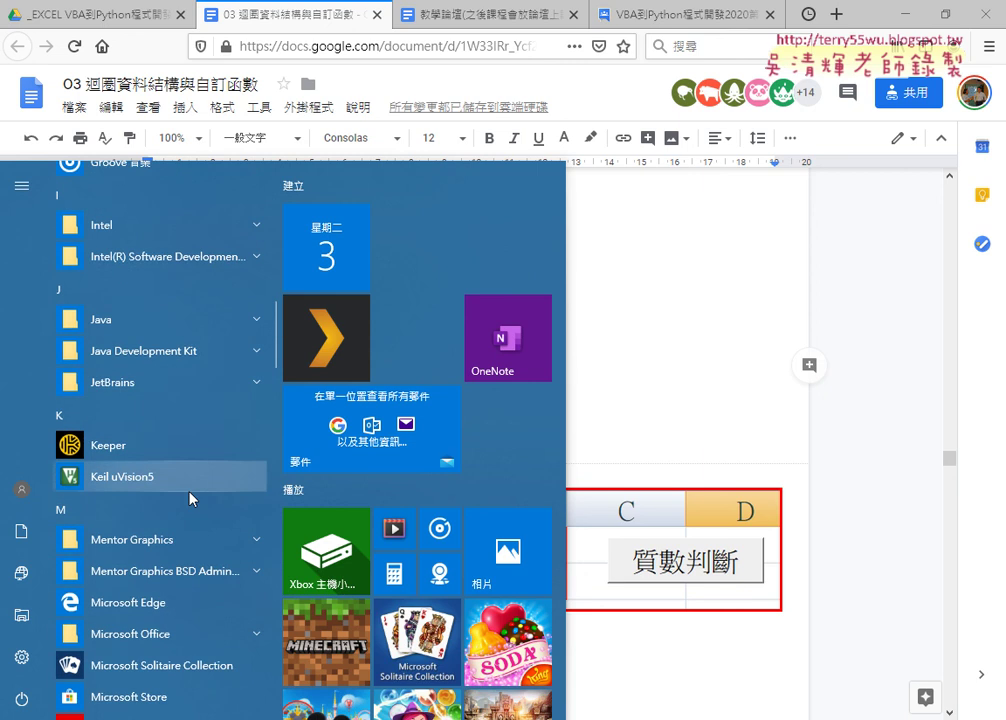
pyautogui.scroll(-1, 189, 492)
pyautogui.click(190, 467)
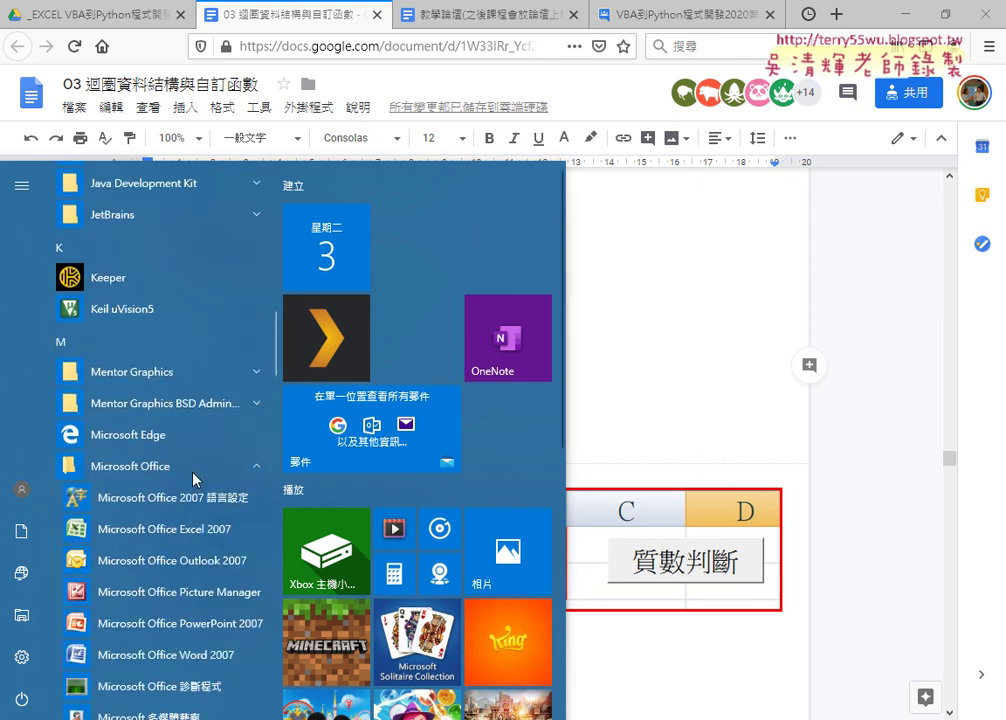
# Step: Launch Microsoft Office Excel 2007, show the 開發人員 tab and open the Quick Access Toolbar customize menu
pyautogui.click(190, 540)
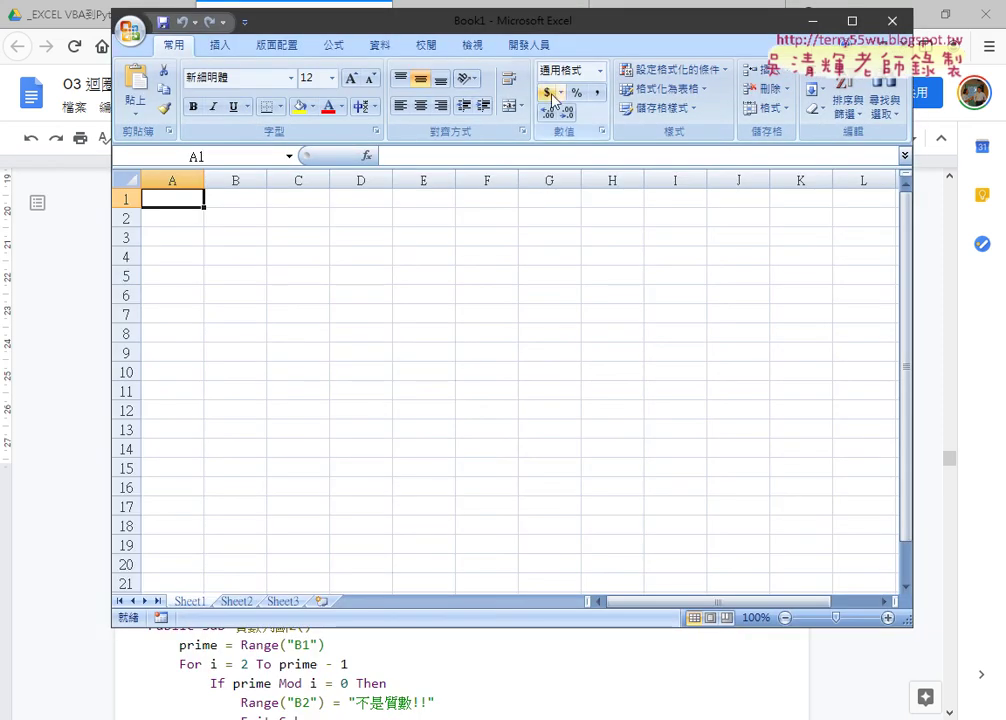
pyautogui.click(533, 45)
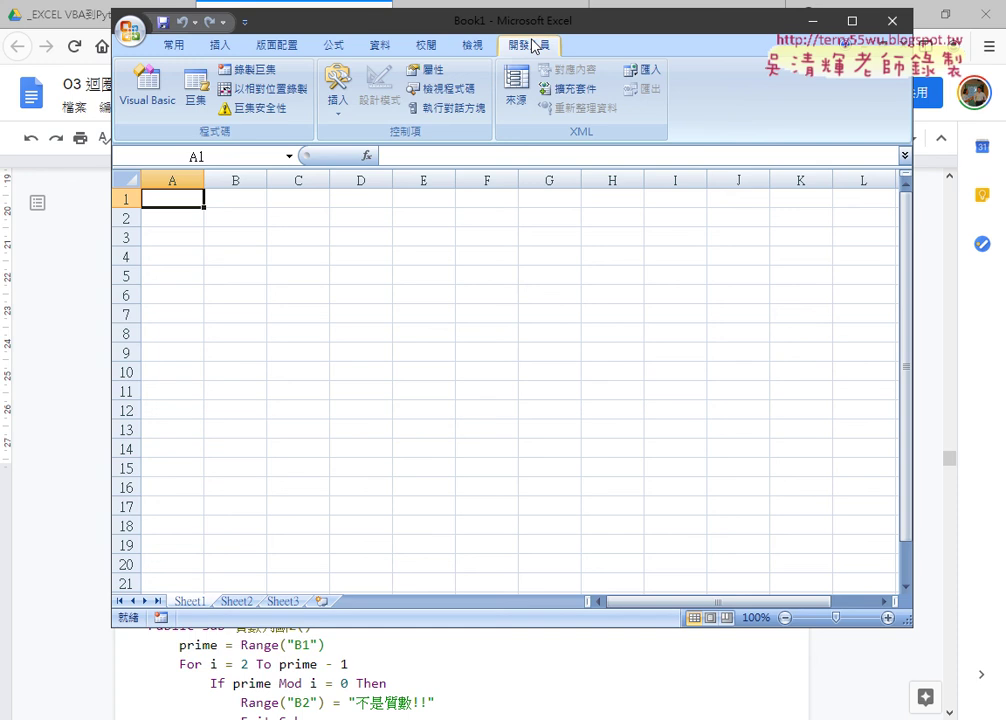
pyautogui.click(244, 21)
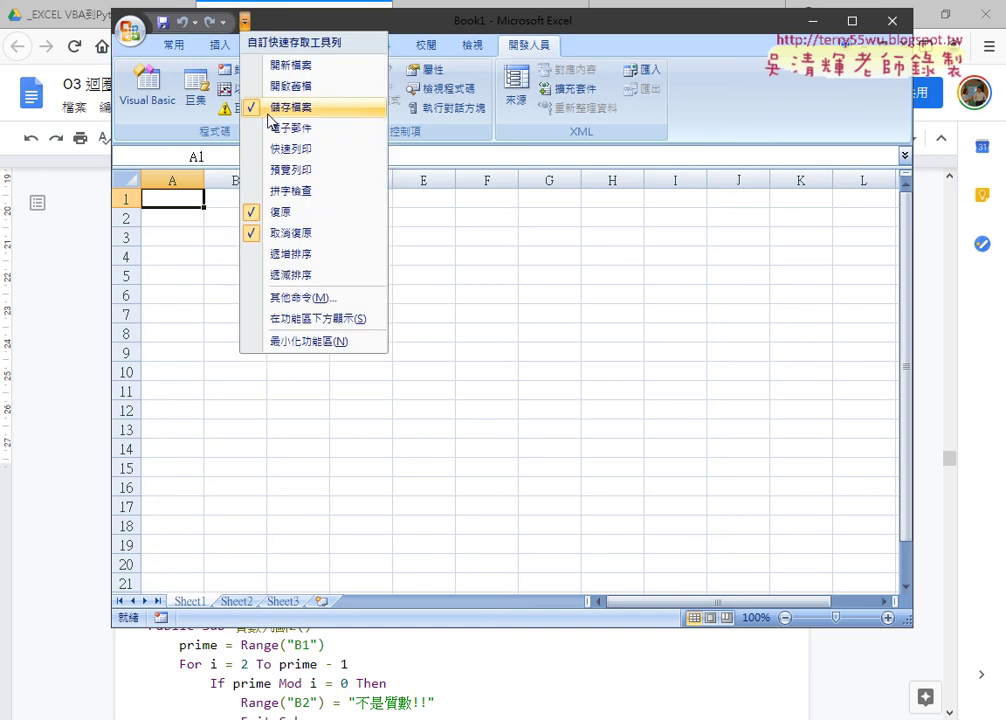
pyautogui.click(310, 300)
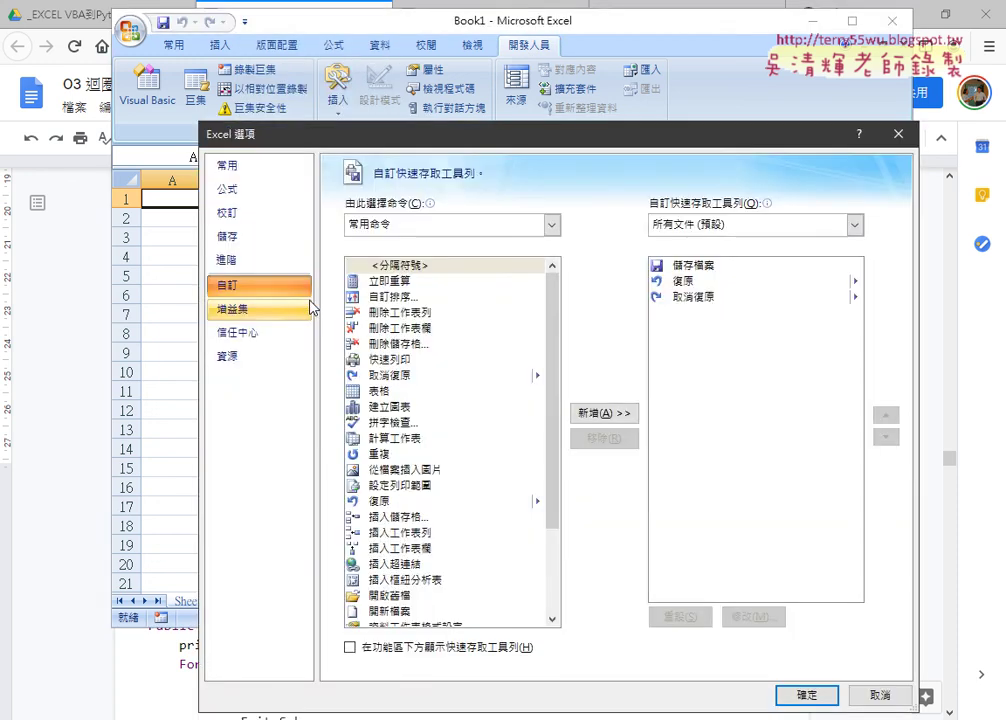
pyautogui.click(250, 175)
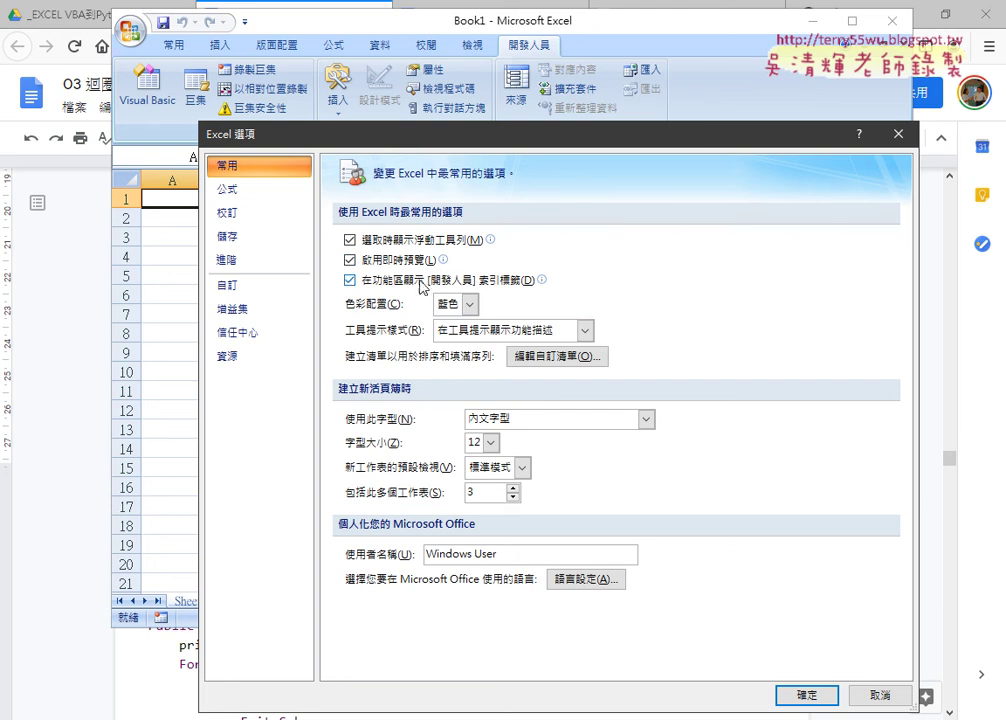
pyautogui.click(349, 281)
pyautogui.click(349, 281)
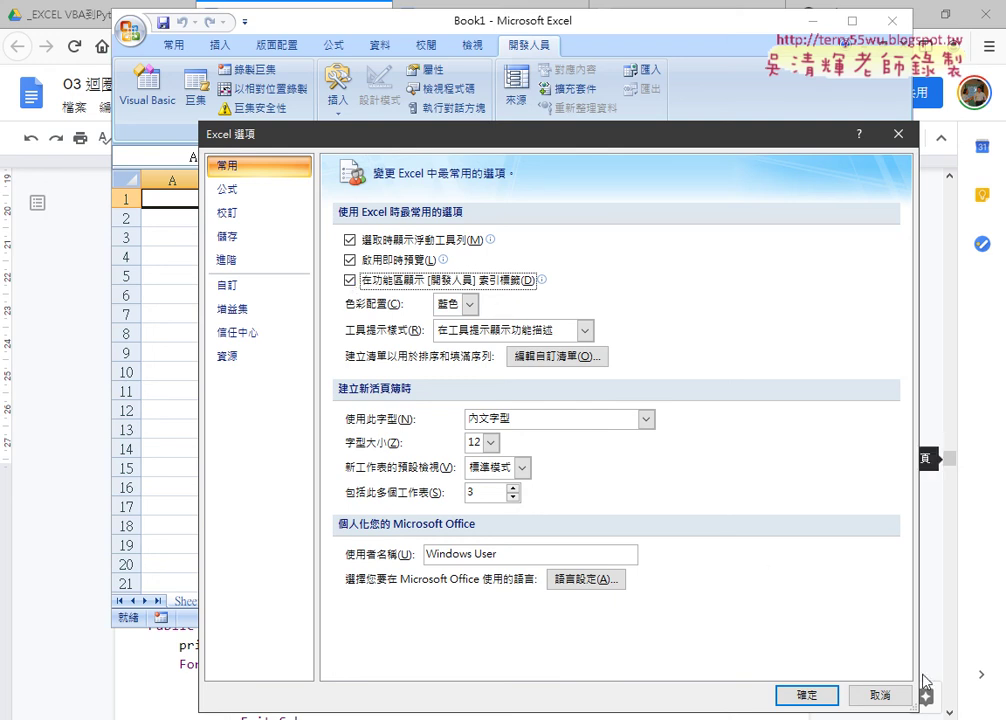
pyautogui.press('Return')
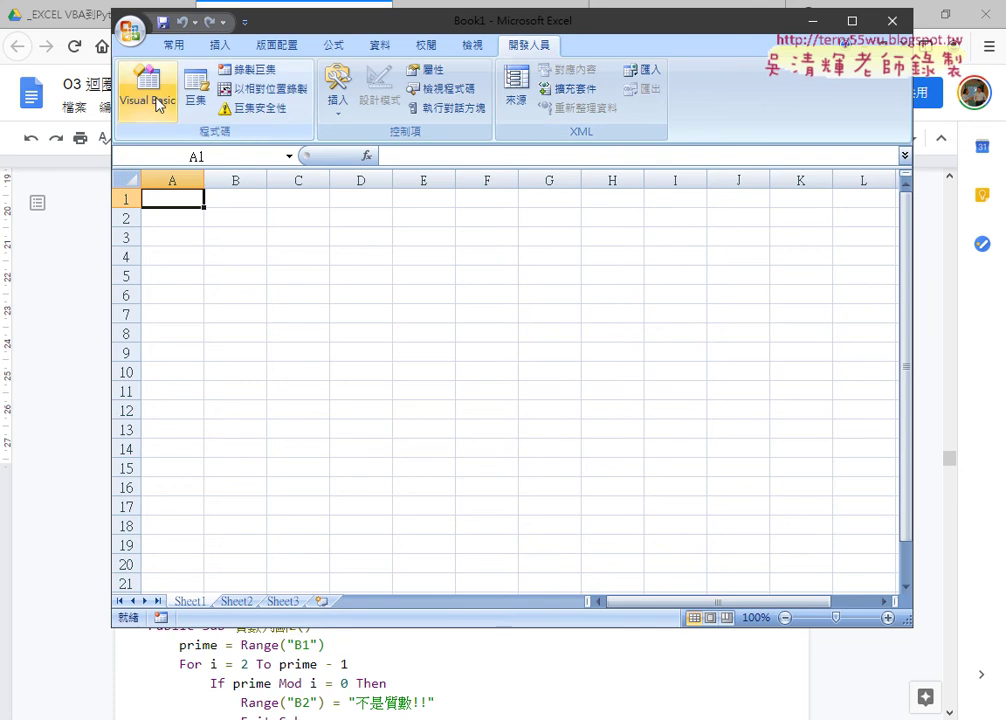
# Step: In the Visual Basic editor, insert a new Module1 via Sheet2's 插入 > 模組, then return to Google Docs
pyautogui.click(150, 95)
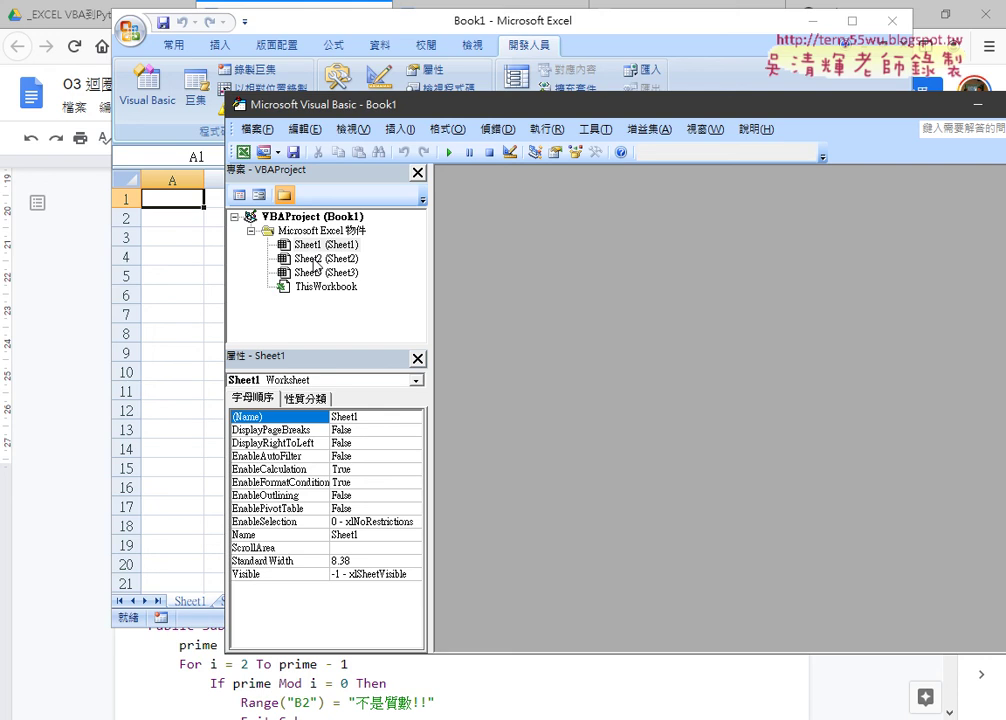
pyautogui.rightClick(312, 259)
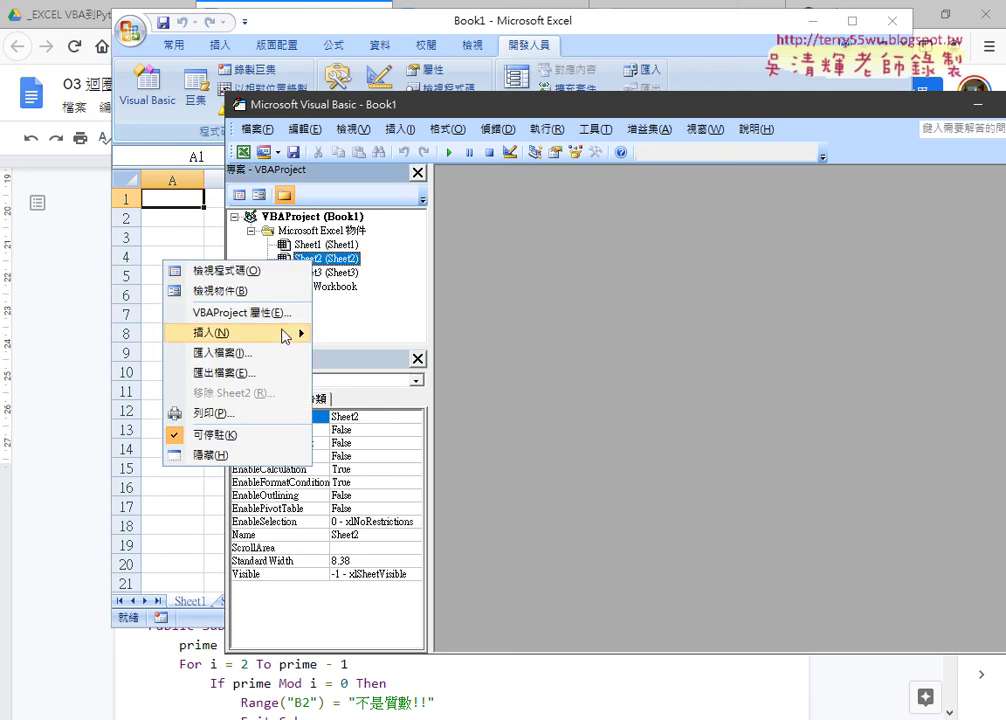
pyautogui.moveTo(280, 338)
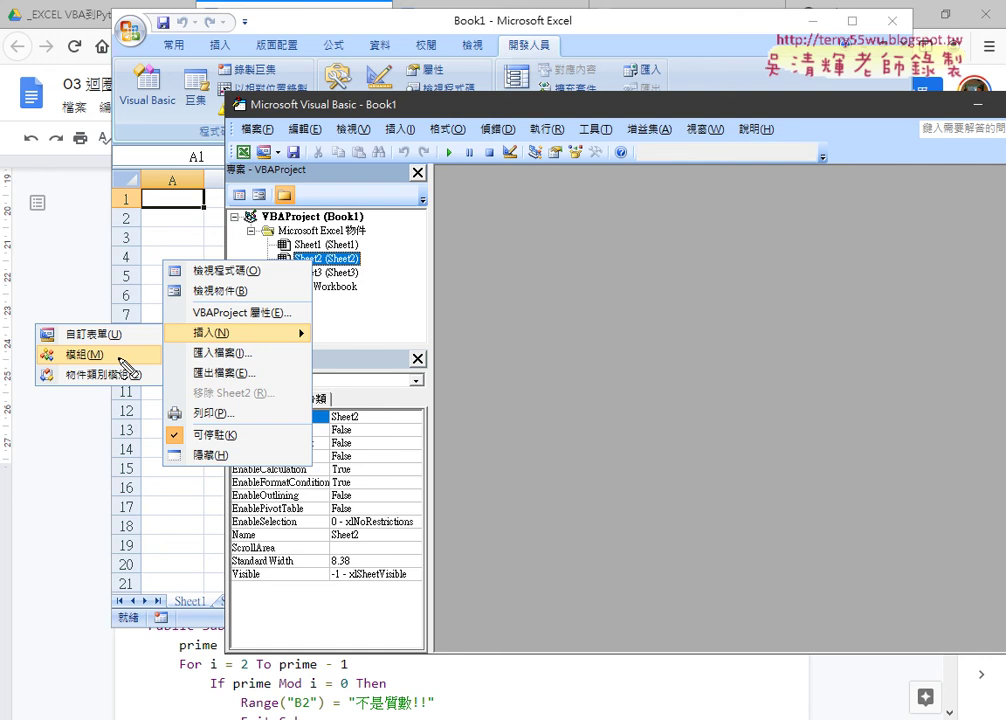
pyautogui.moveTo(100, 340); pyautogui.dragTo(108, 362)
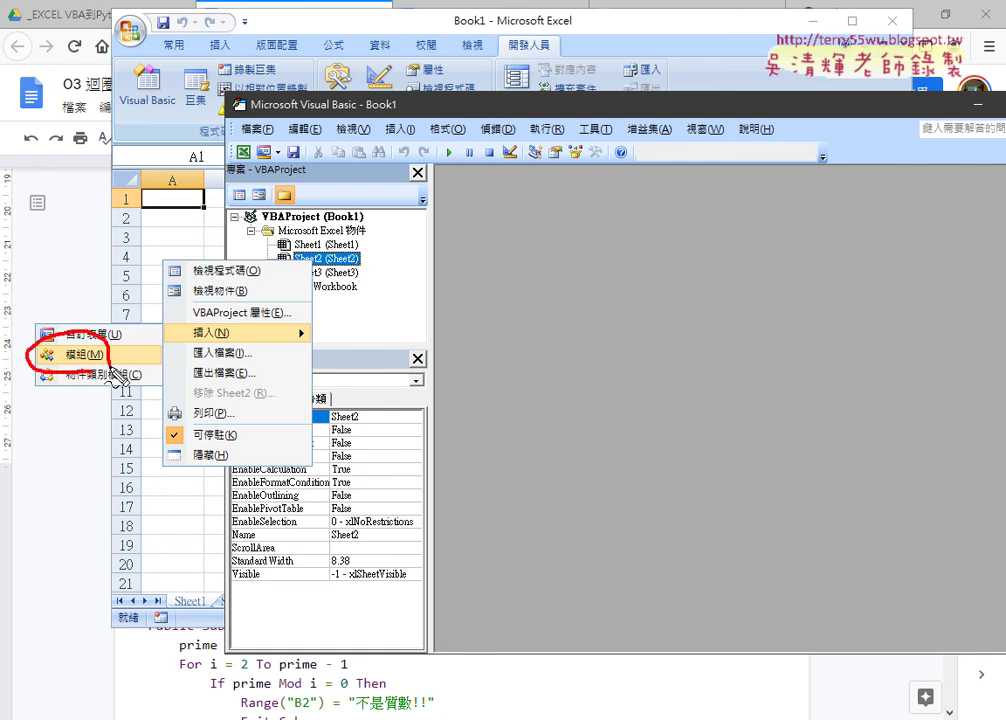
pyautogui.moveTo(172, 466)
pyautogui.mouseDown()
pyautogui.moveTo(140, 412)
pyautogui.moveTo(155, 380)
pyautogui.mouseUp()
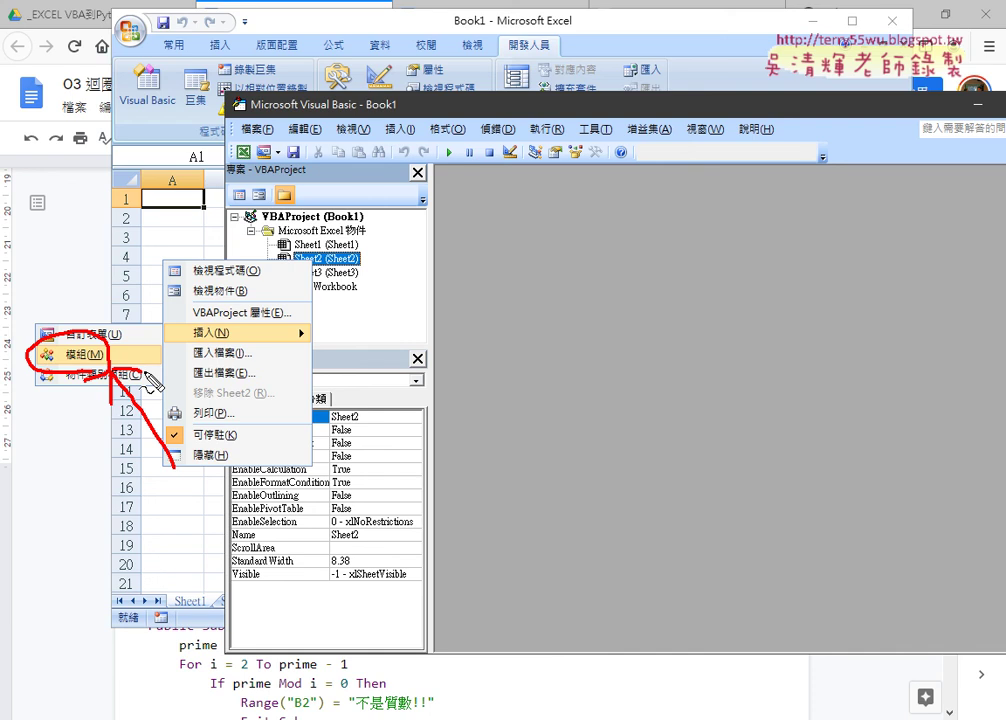
pyautogui.press('Escape')
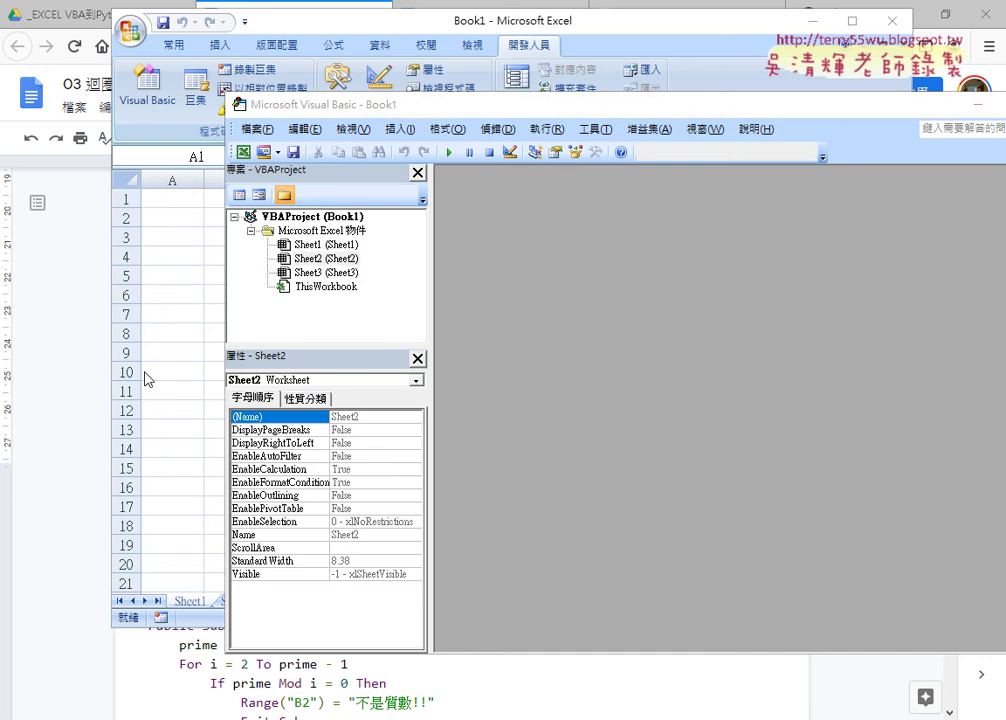
pyautogui.rightClick(310, 259)
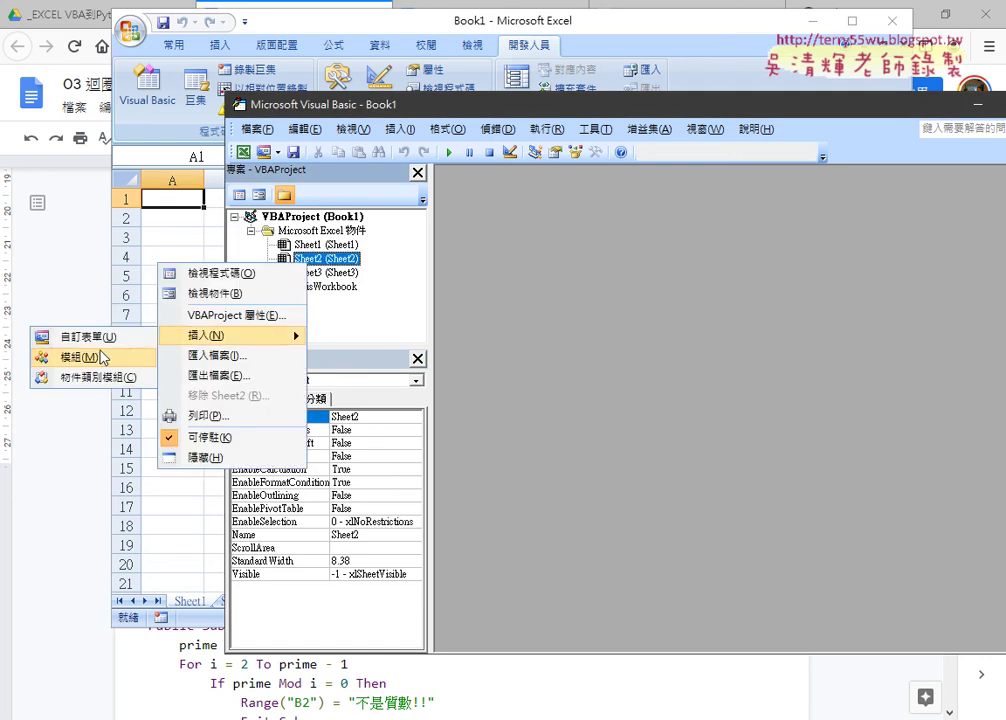
pyautogui.click(85, 357)
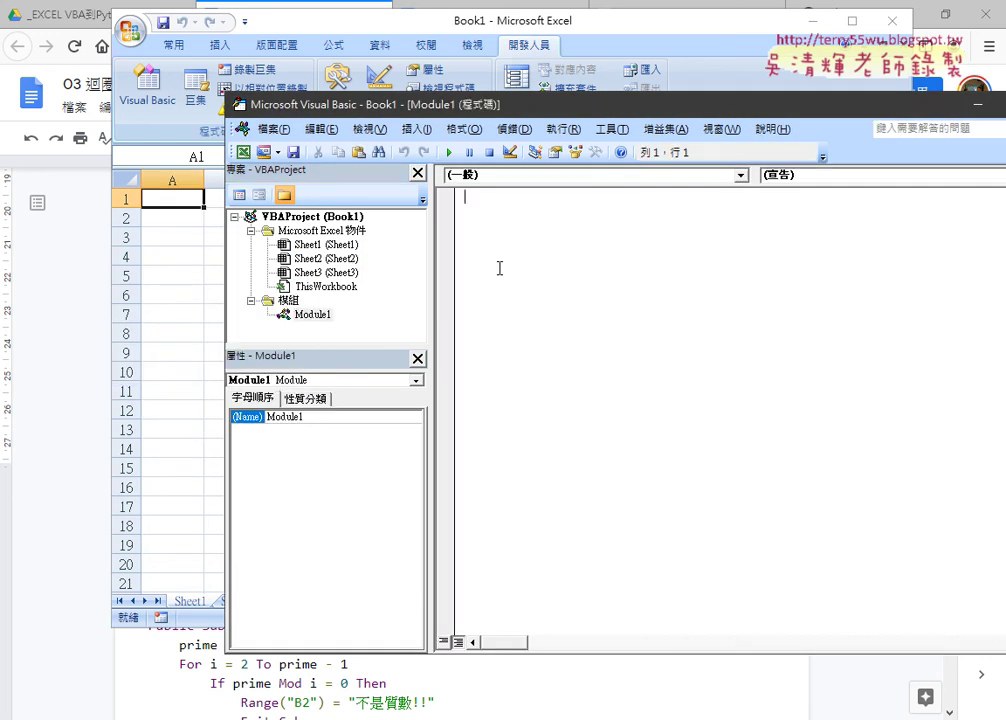
pyautogui.click(55, 359)
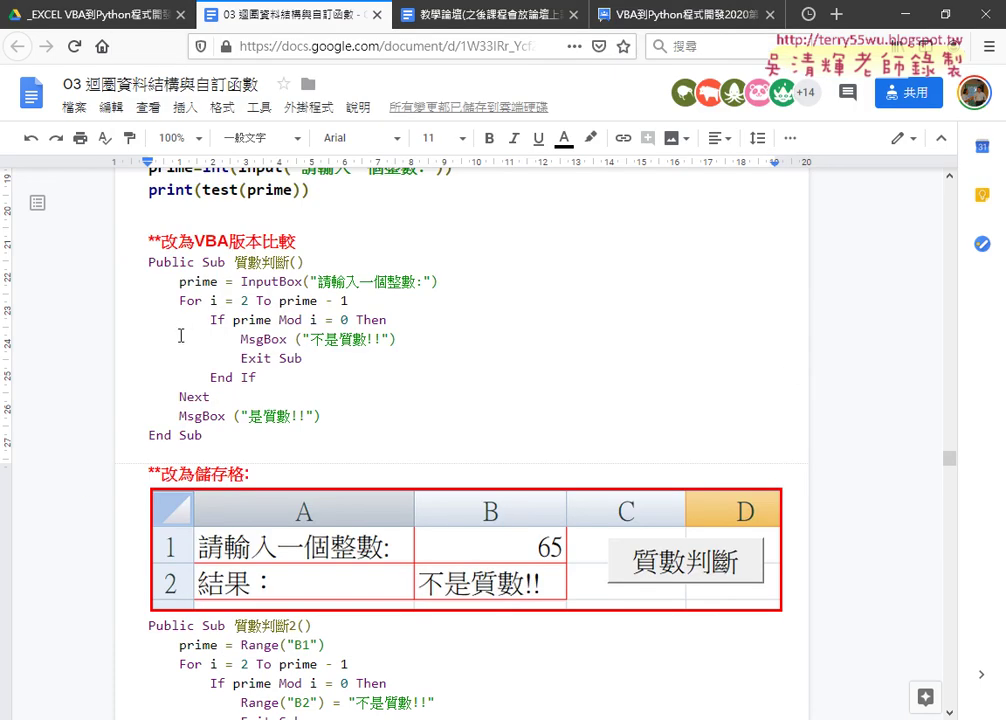
# Step: Highlight InputBox and MsgBox in yellow, then select the whole 質數判斷 macro
pyautogui.moveTo(149, 258); pyautogui.dragTo(285, 400)
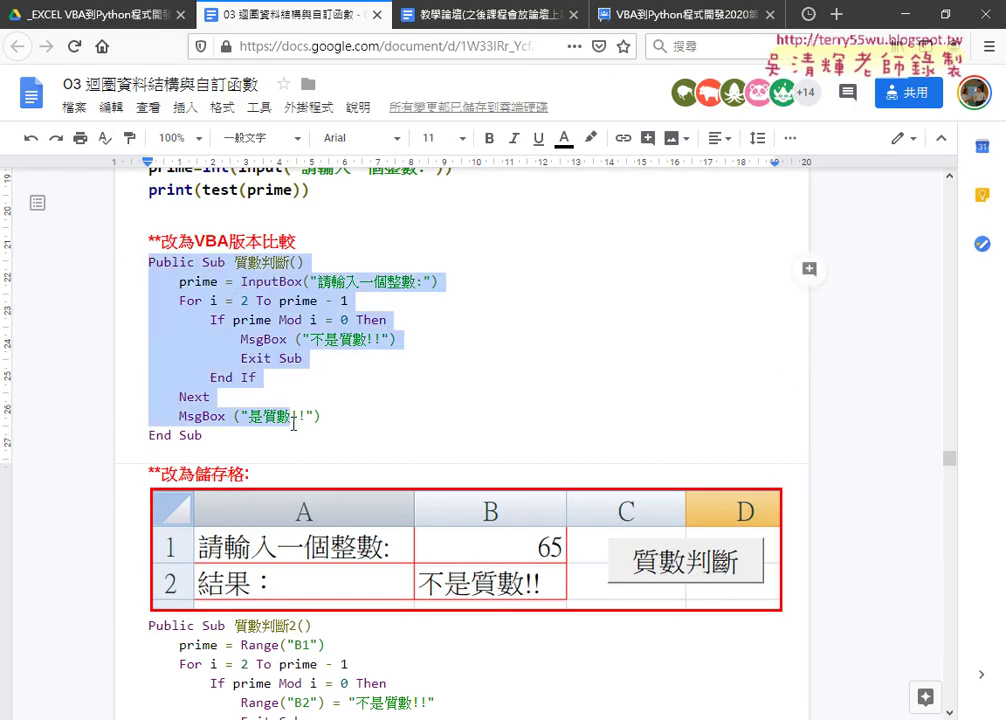
pyautogui.doubleClick(242, 282)
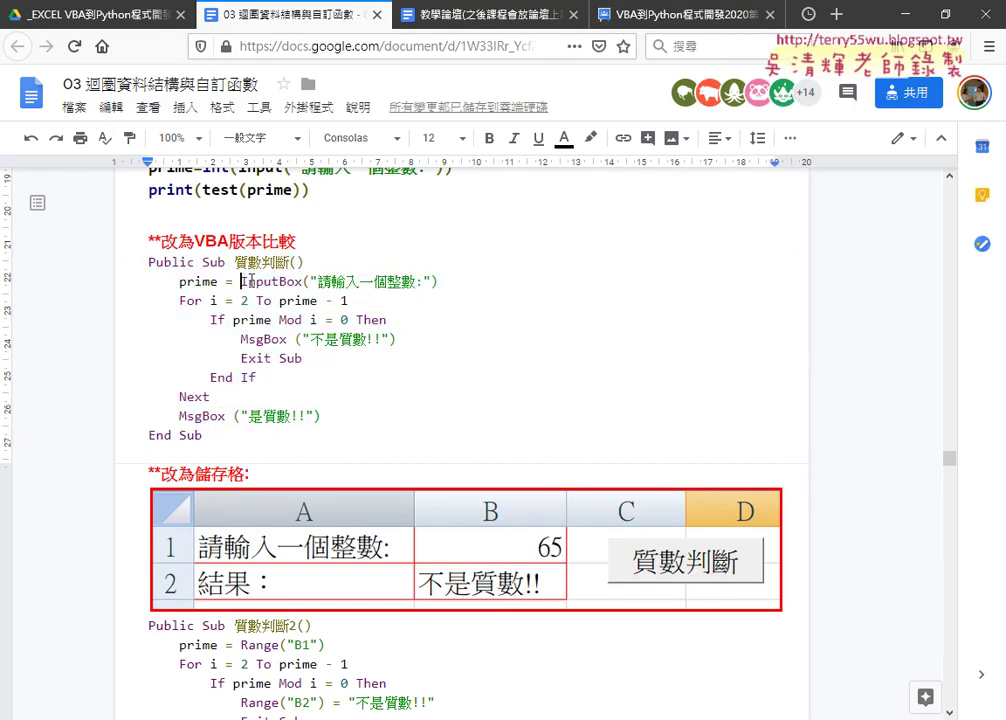
pyautogui.click(591, 138)
pyautogui.click(652, 221)
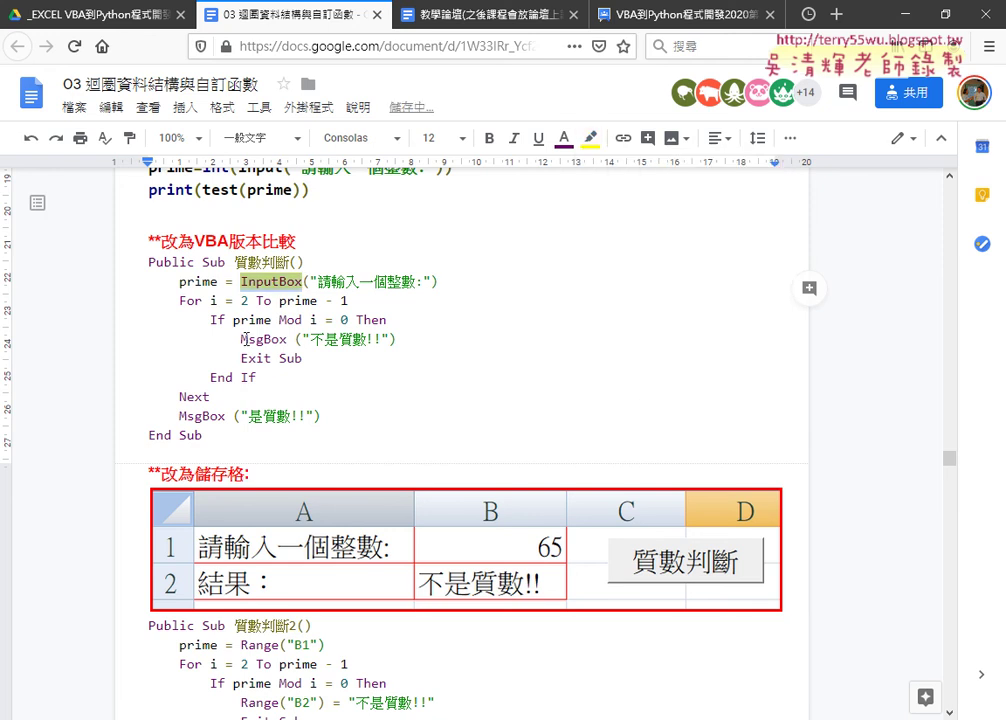
pyautogui.doubleClick(243, 340)
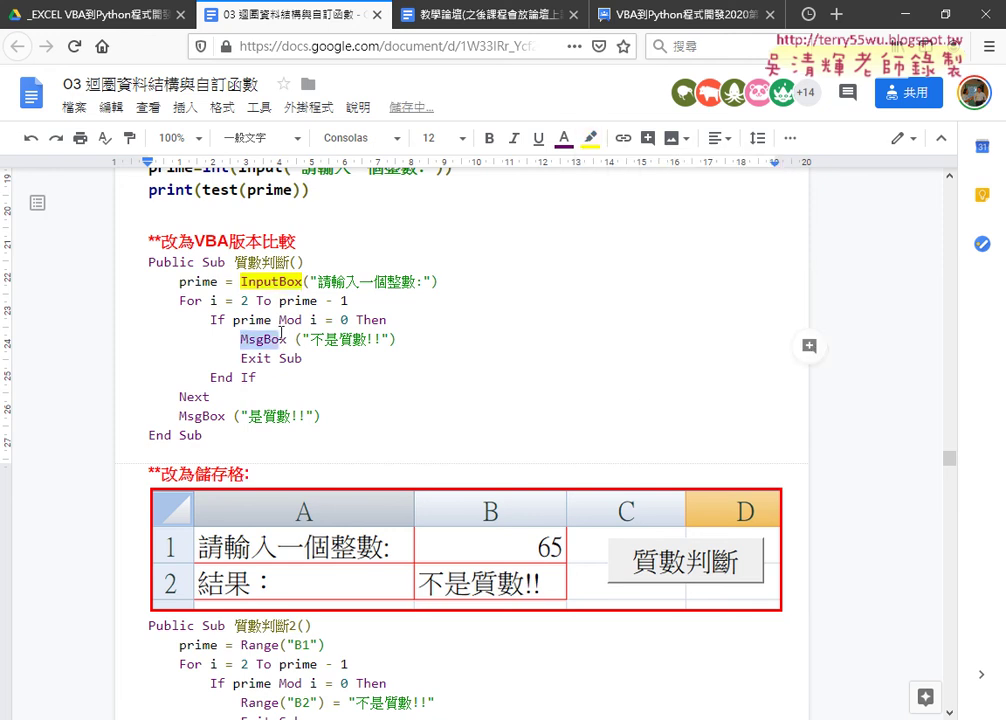
pyautogui.click(591, 138)
pyautogui.click(652, 221)
pyautogui.click(224, 437)
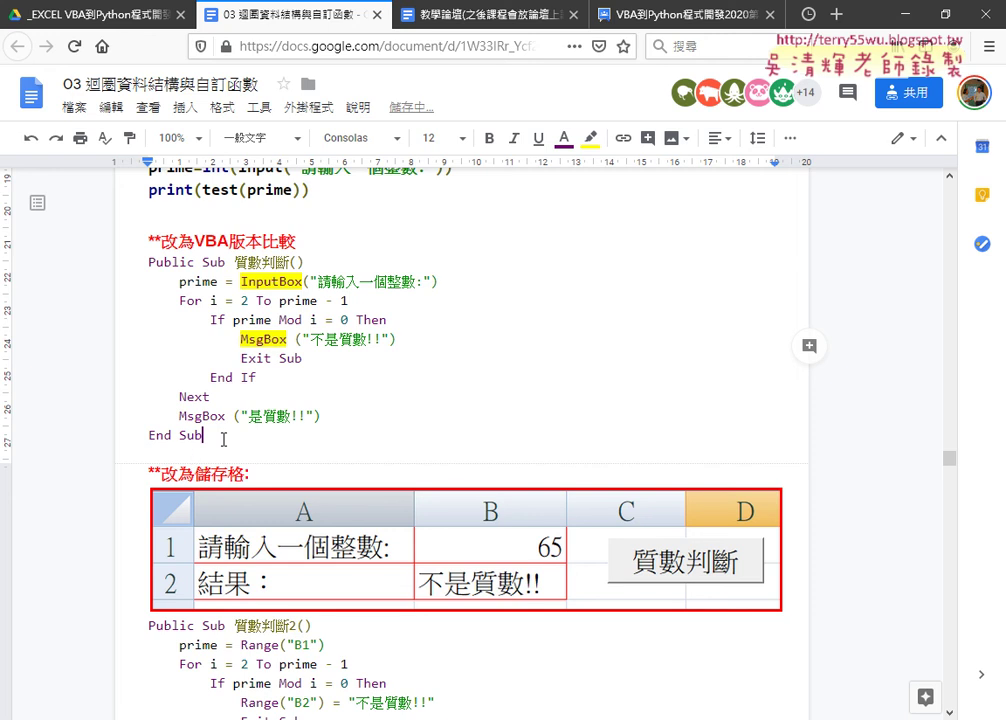
pyautogui.moveTo(224, 437); pyautogui.dragTo(139, 256)
pyautogui.hotkey('ctrl', 'c')
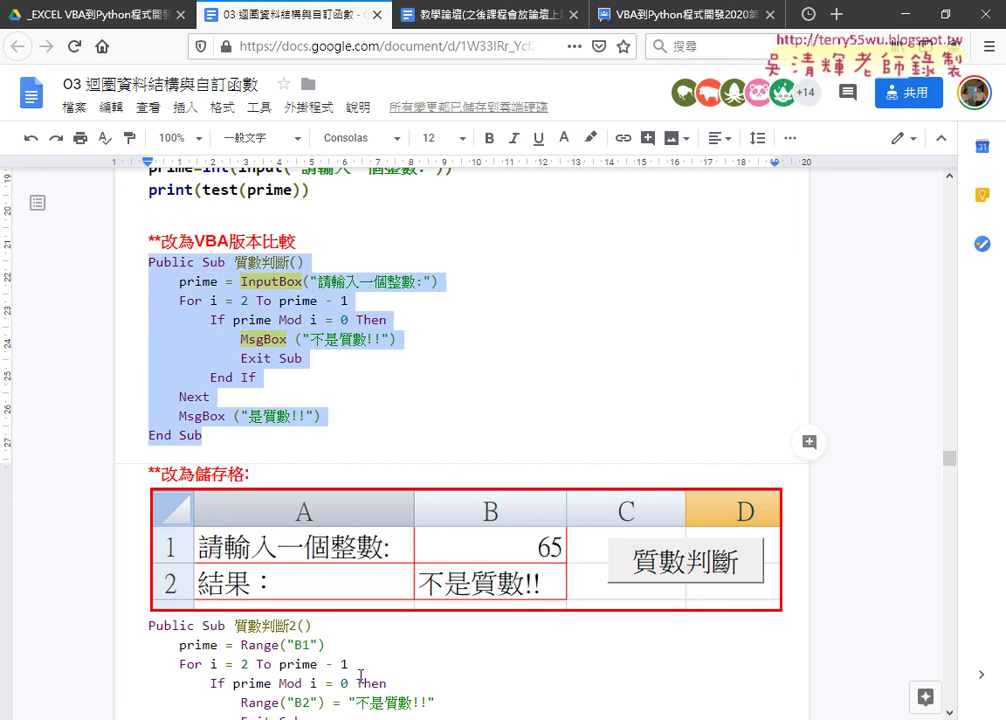
# Step: Paste the 質數判斷 macro into Module1 and run it with 55, dismissing the 不是質數!! message
pyautogui.click(602, 600)
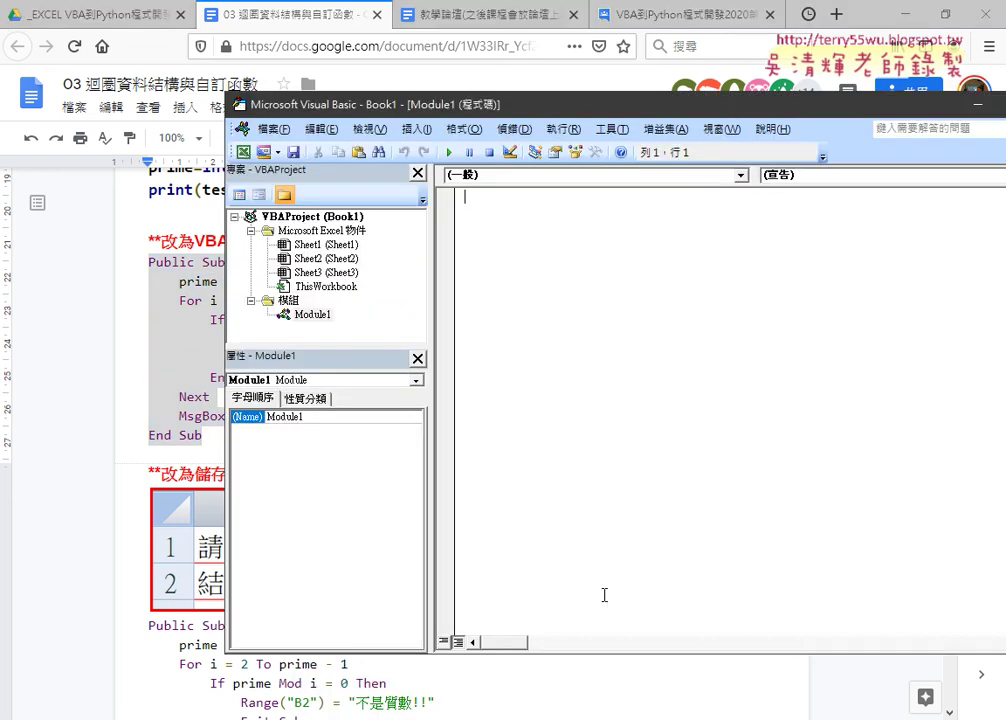
pyautogui.hotkey('ctrl', 'v')
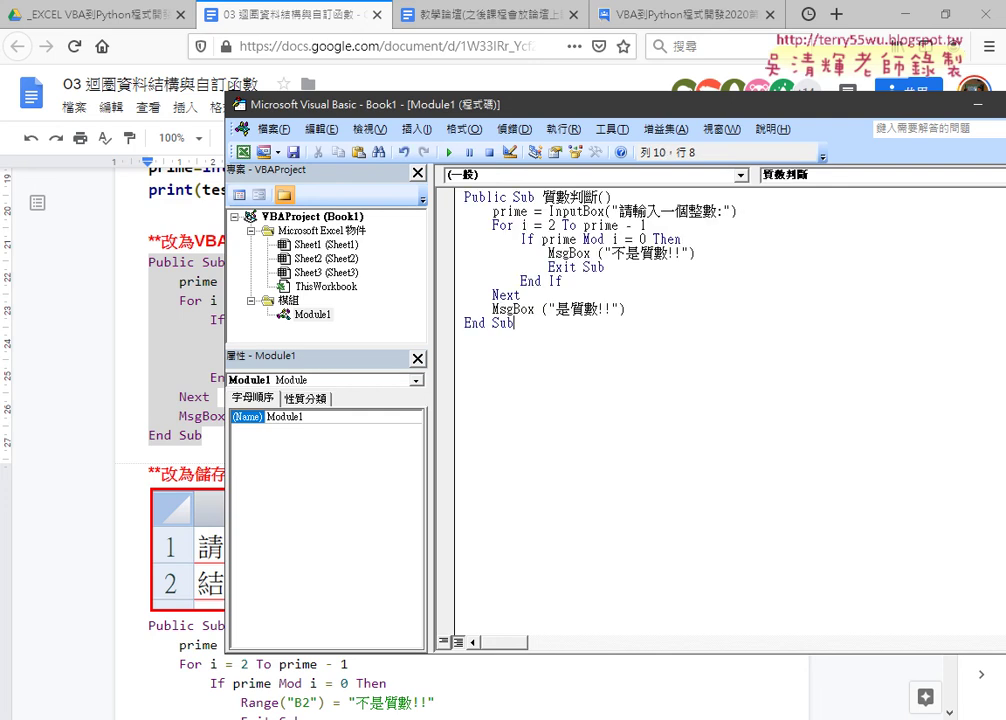
pyautogui.click(395, 606)
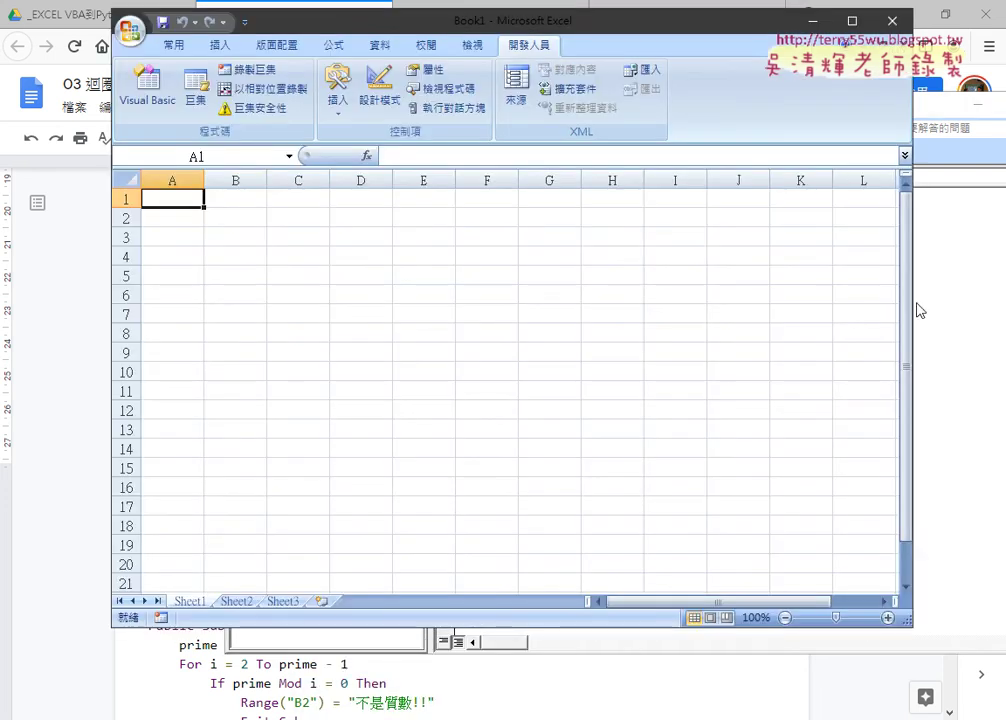
pyautogui.click(521, 295)
pyautogui.click(583, 253)
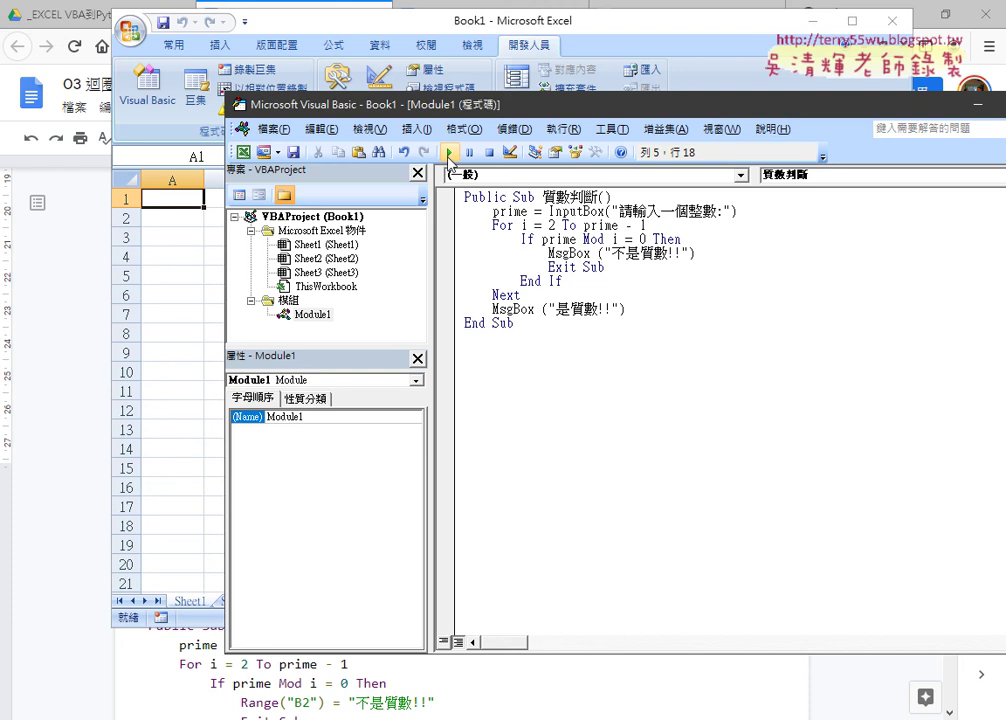
pyautogui.click(449, 155)
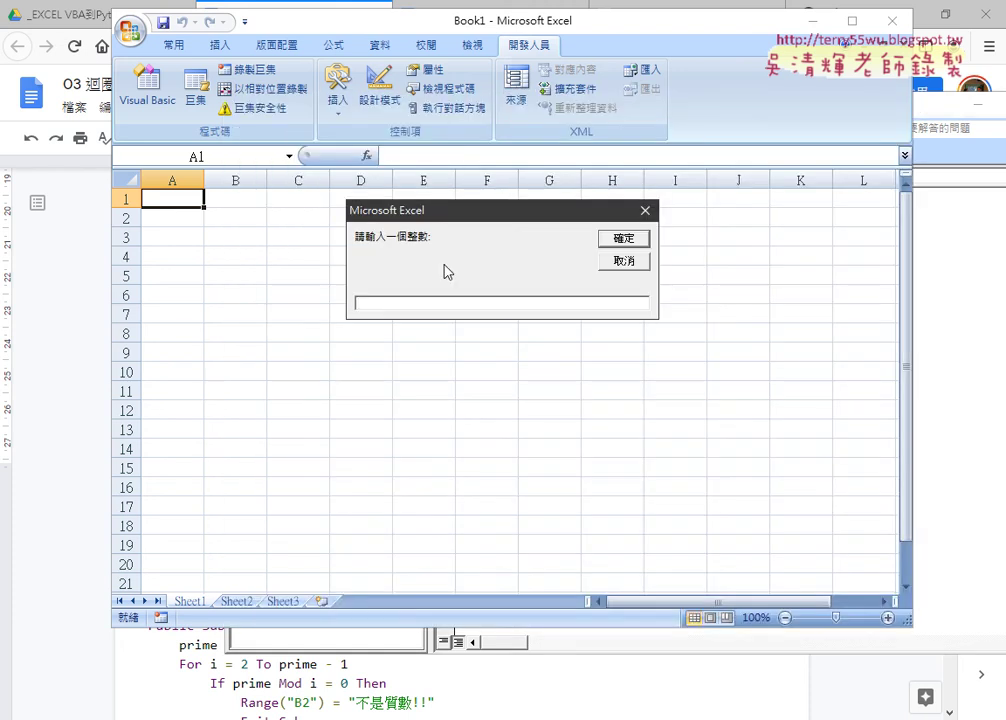
pyautogui.write('55')
pyautogui.press('Return')
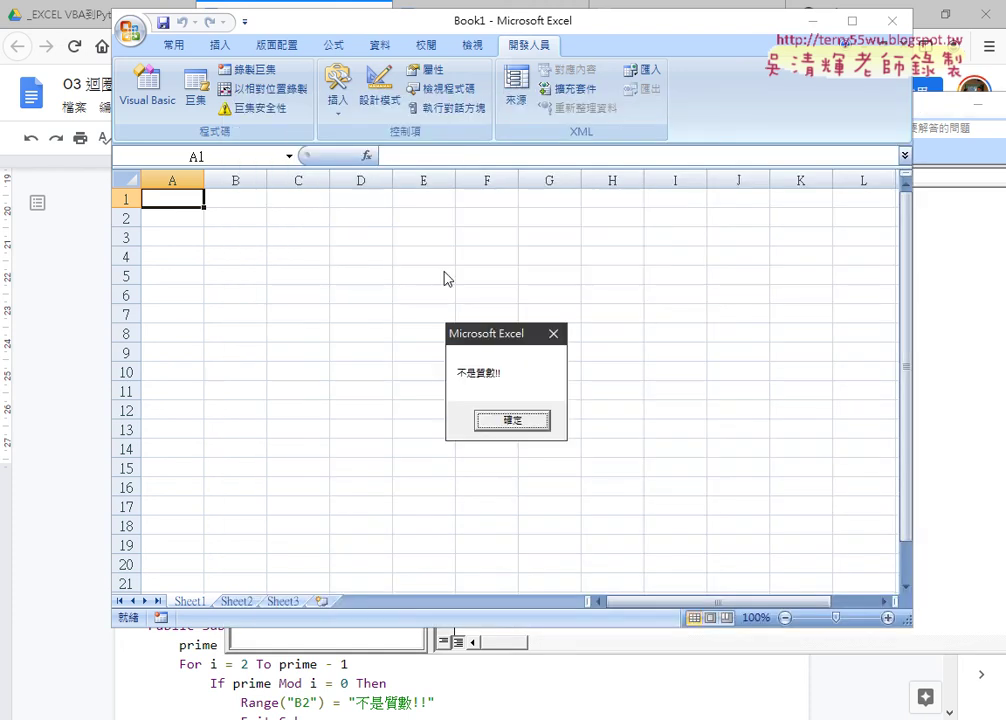
pyautogui.click(532, 420)
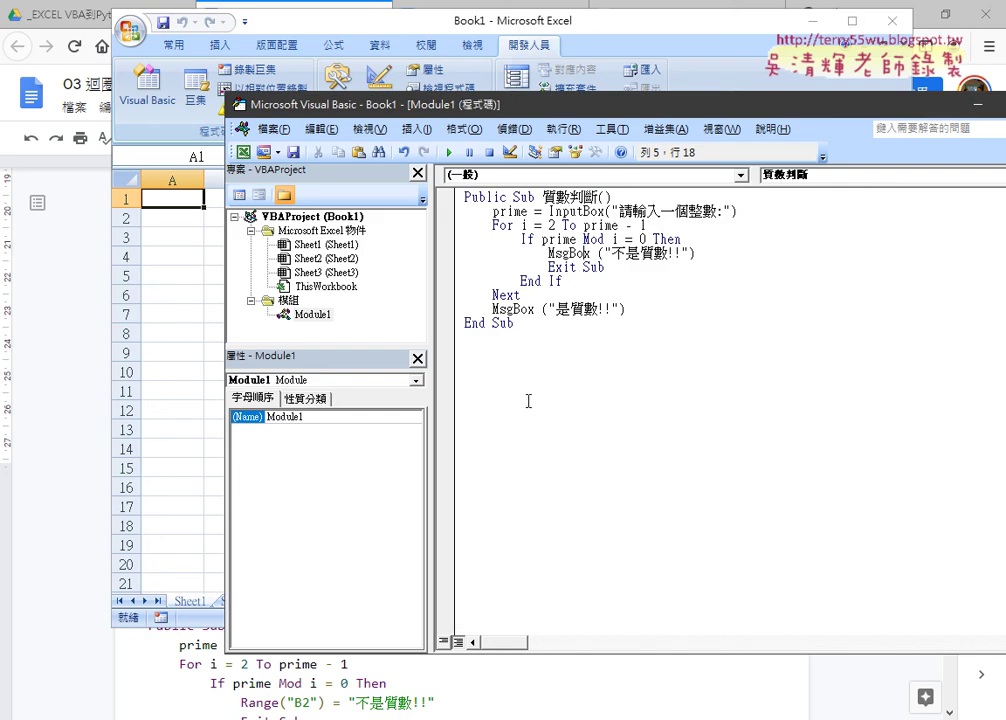
# Step: Insert a Form Button from the Developer controls and draw it across I1:K2
pyautogui.click(192, 293)
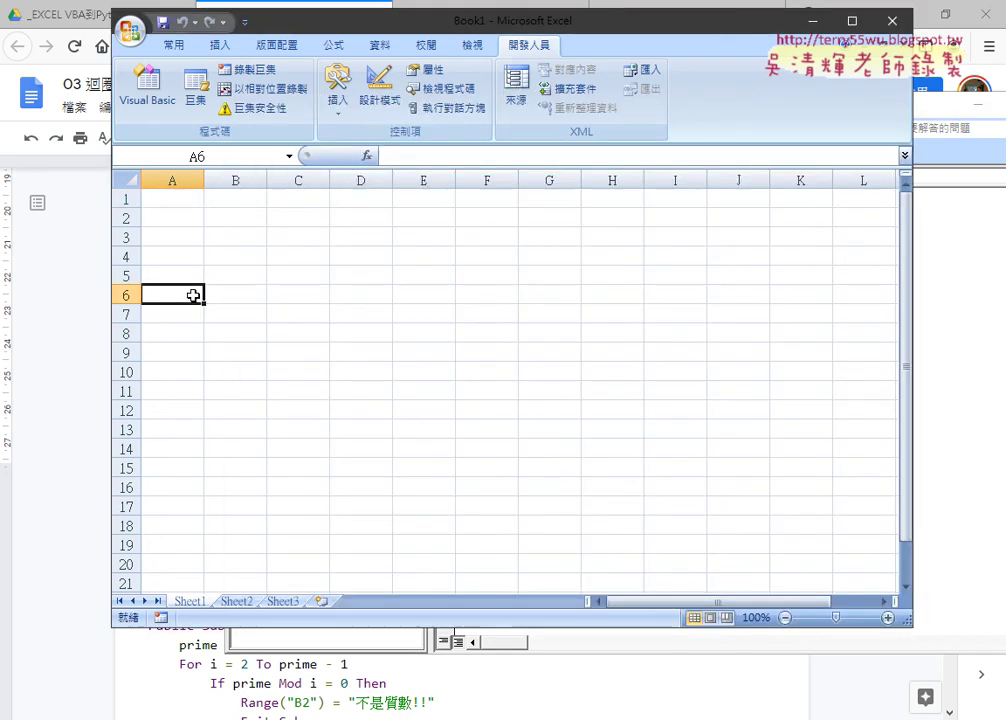
pyautogui.click(340, 100)
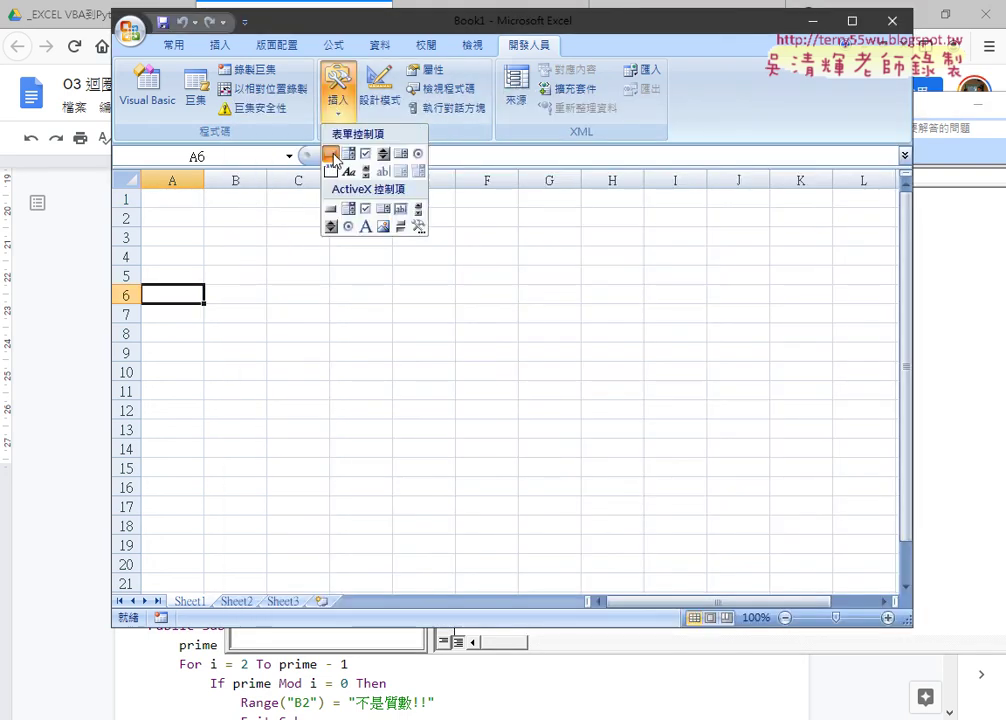
pyautogui.click(332, 154)
pyautogui.click(338, 95)
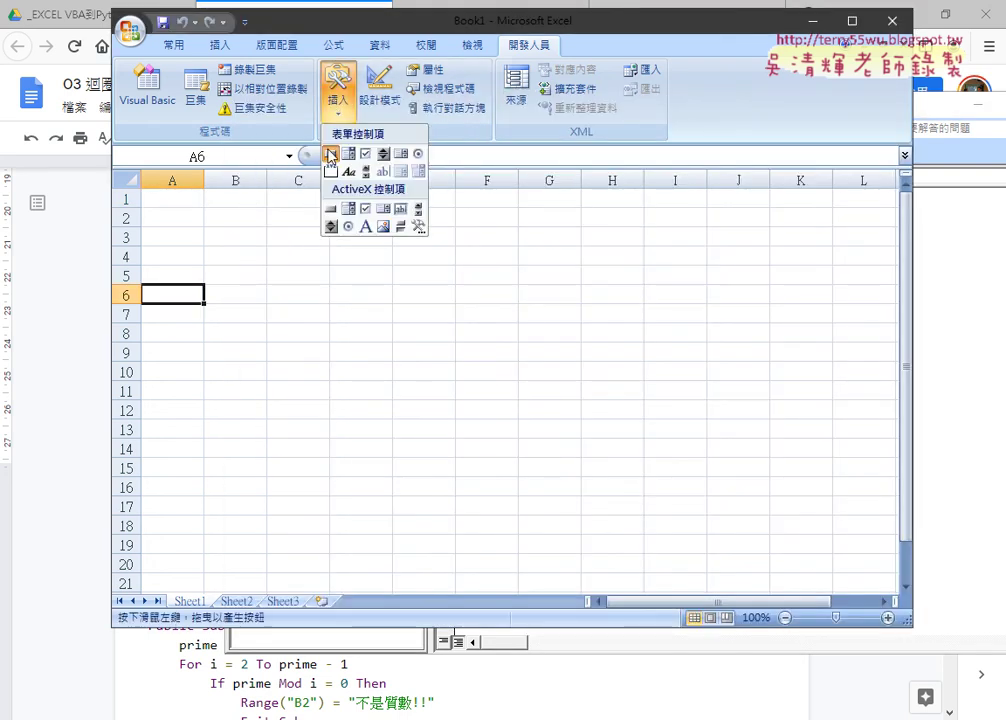
pyautogui.click(329, 155)
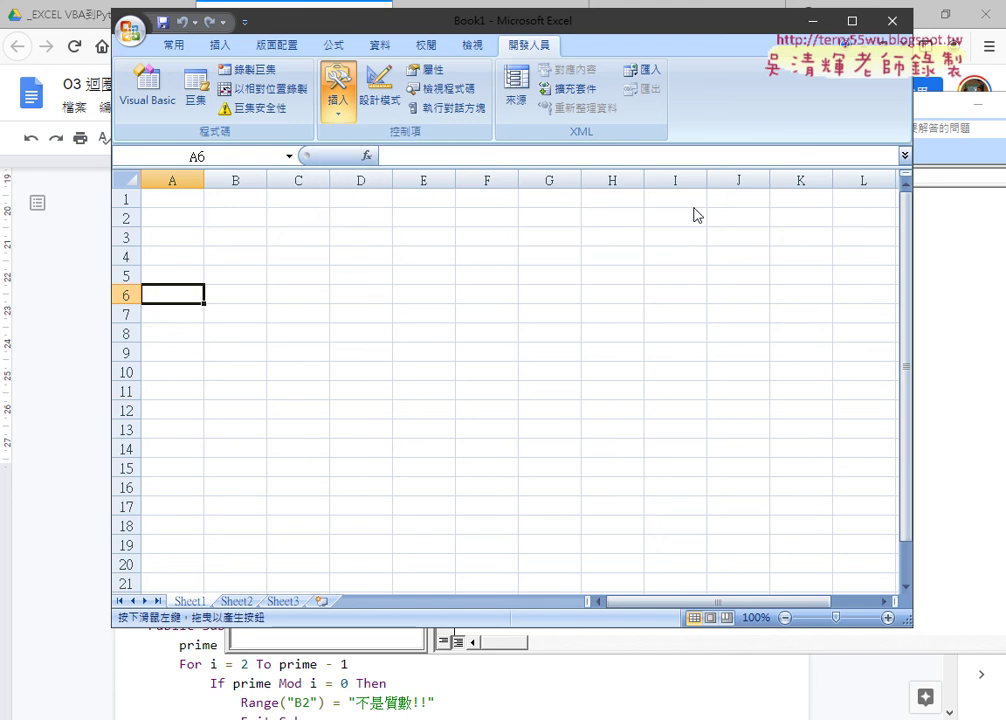
pyautogui.moveTo(679, 194); pyautogui.dragTo(849, 232)
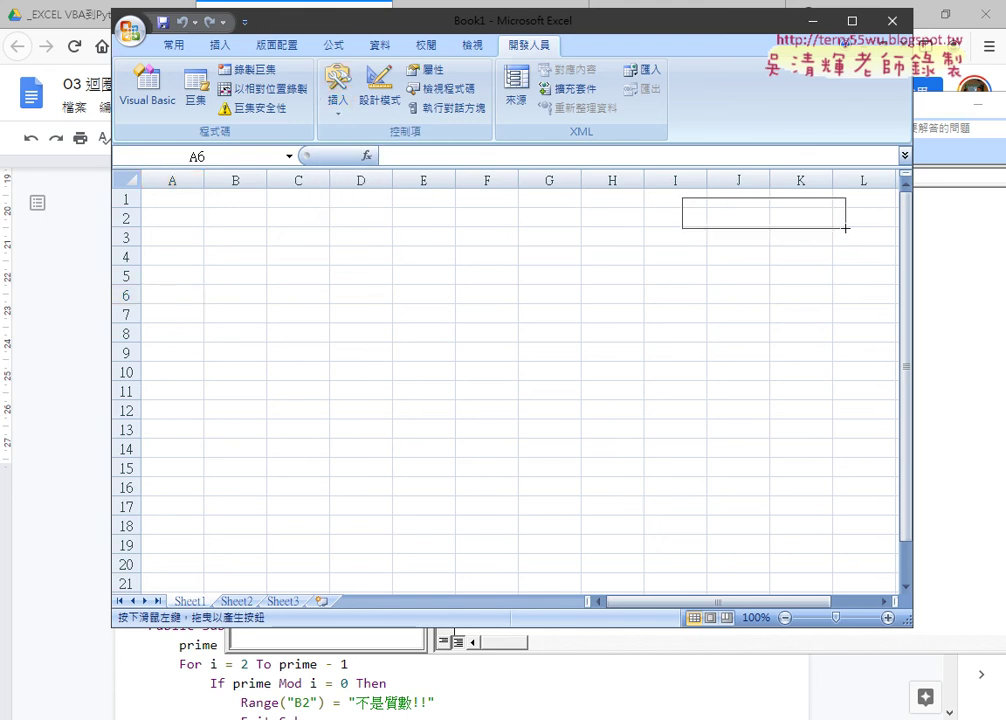
# Step: Assign the 質數判斷 macro to the button and paste 質數判斷 as its caption
pyautogui.click(508, 332)
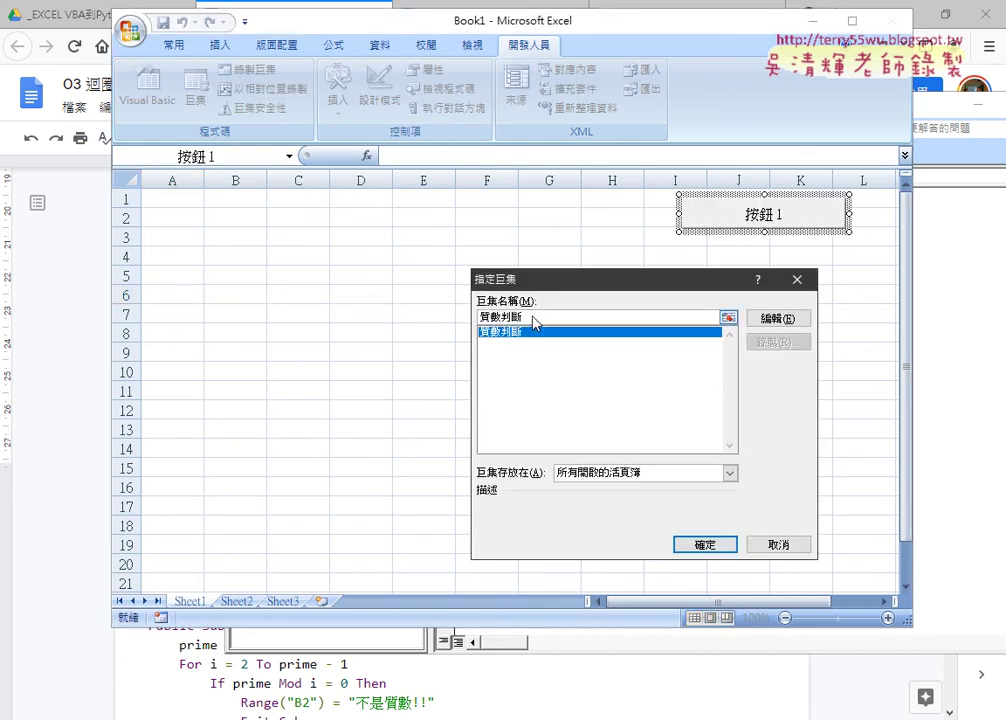
pyautogui.rightClick(507, 316)
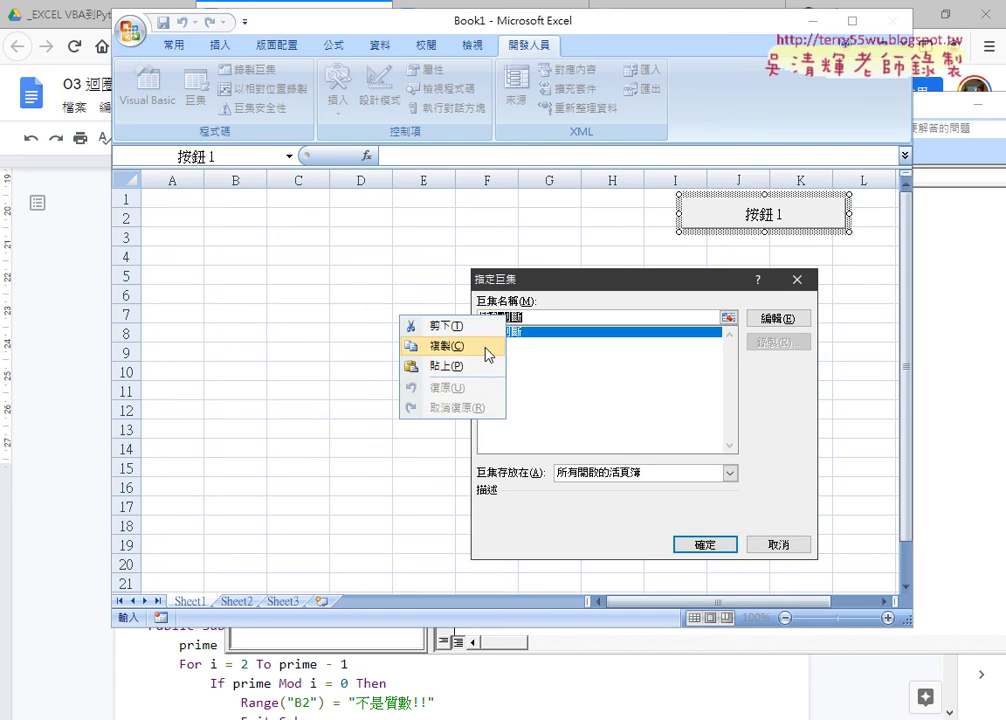
pyautogui.click(487, 352)
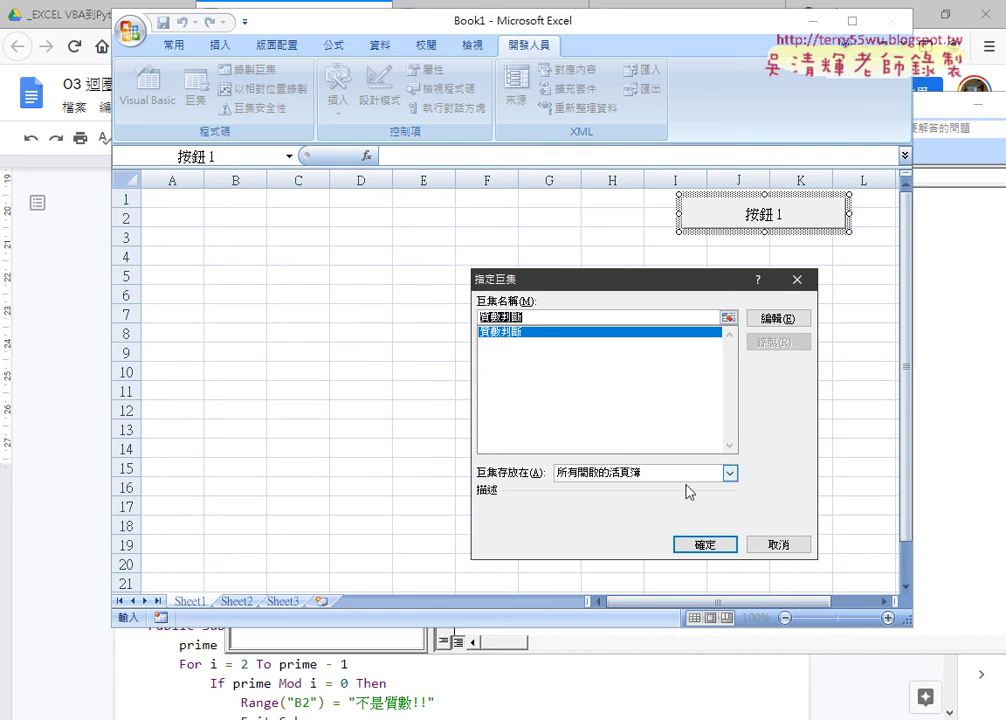
pyautogui.click(706, 545)
pyautogui.moveTo(686, 214); pyautogui.dragTo(853, 210)
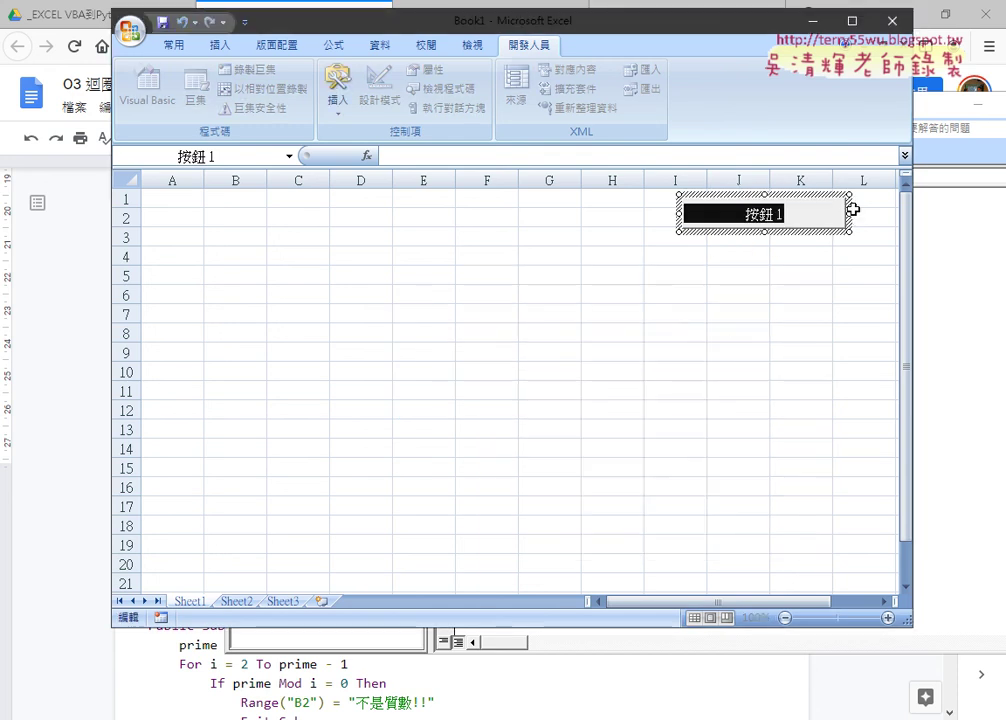
pyautogui.write('質數判斷')
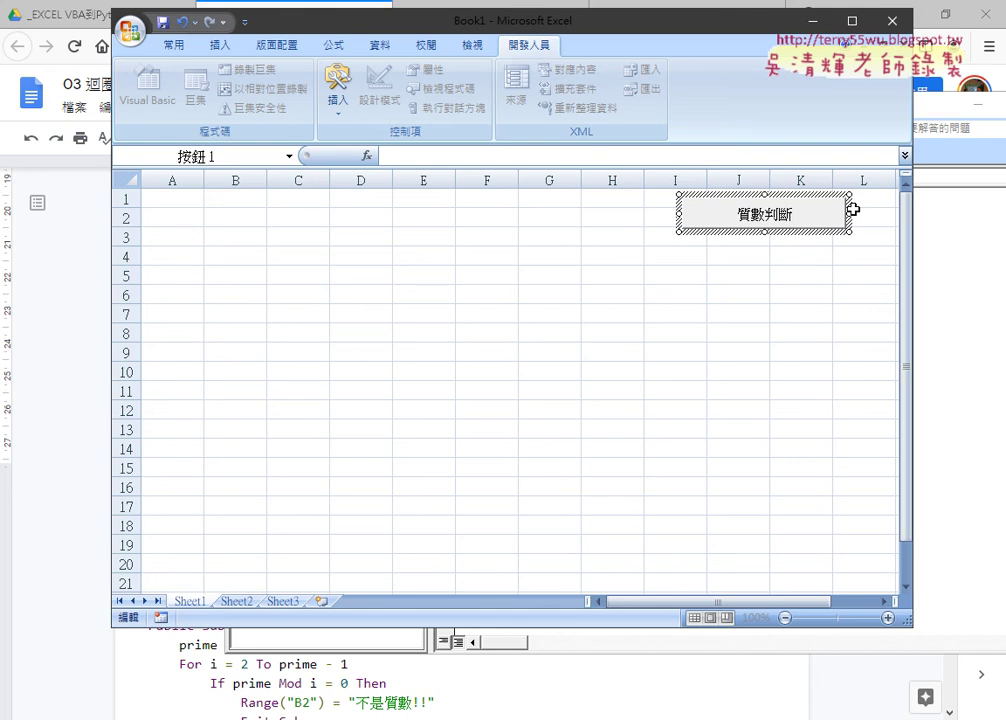
# Step: Test the 質數判斷 button with 53, getting 是質數!!, then move the button over D2–F2
pyautogui.click(549, 449)
pyautogui.click(752, 215)
pyautogui.write('53')
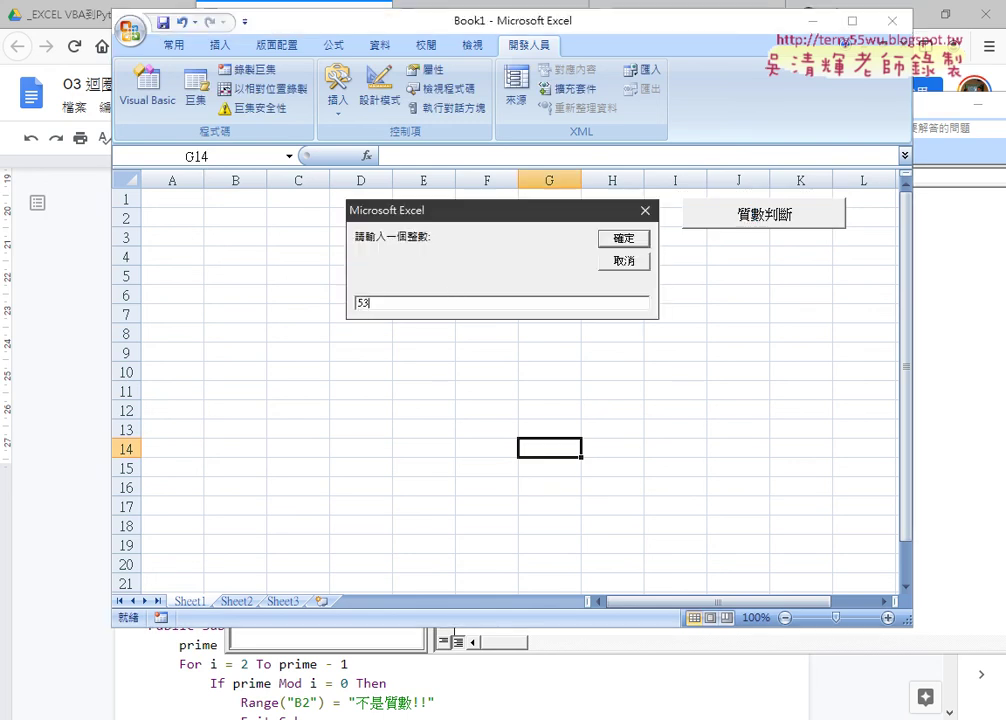
pyautogui.press('Return')
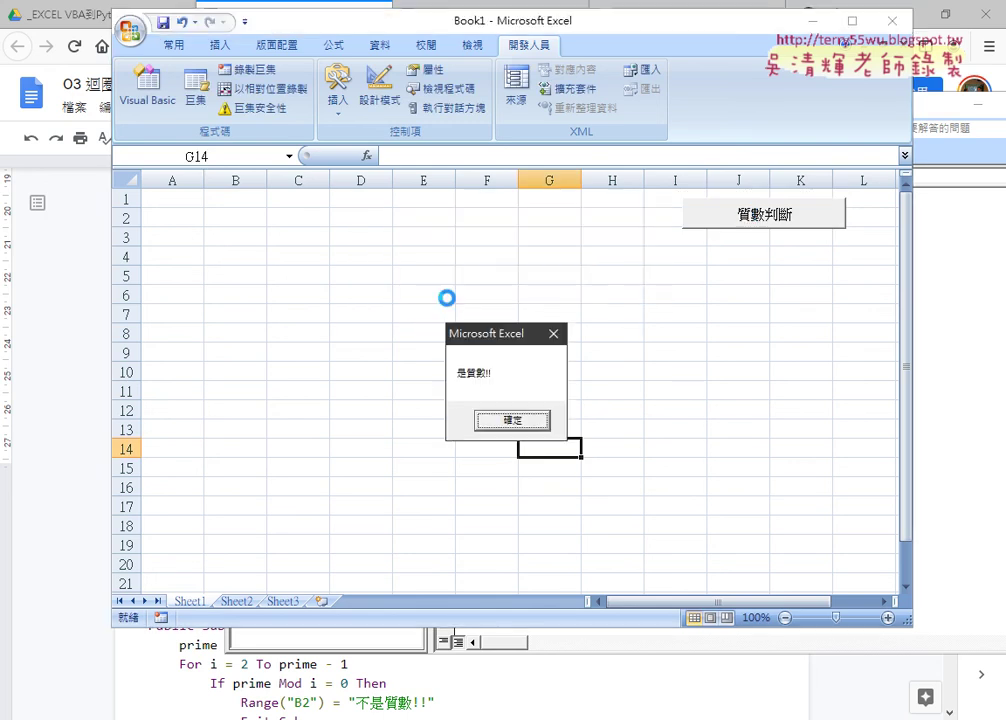
pyautogui.click(512, 419)
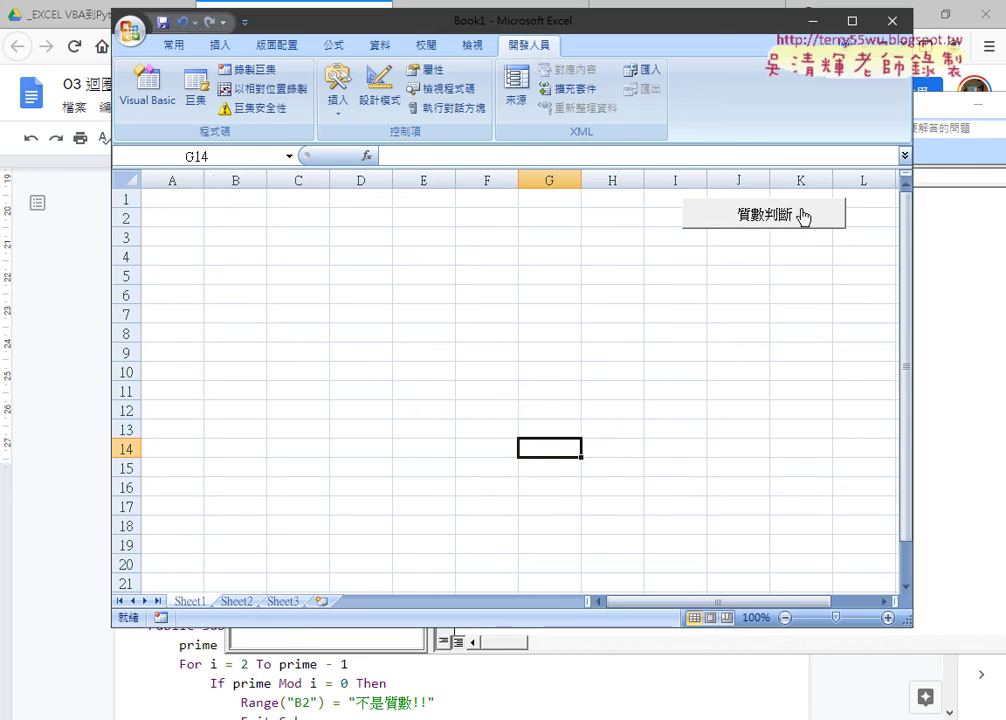
pyautogui.rightClick(803, 216)
pyautogui.moveTo(730, 198); pyautogui.dragTo(396, 203)
# Step: Widen columns A and B and select cells A1:B2
pyautogui.moveTo(204, 184); pyautogui.dragTo(316, 184)
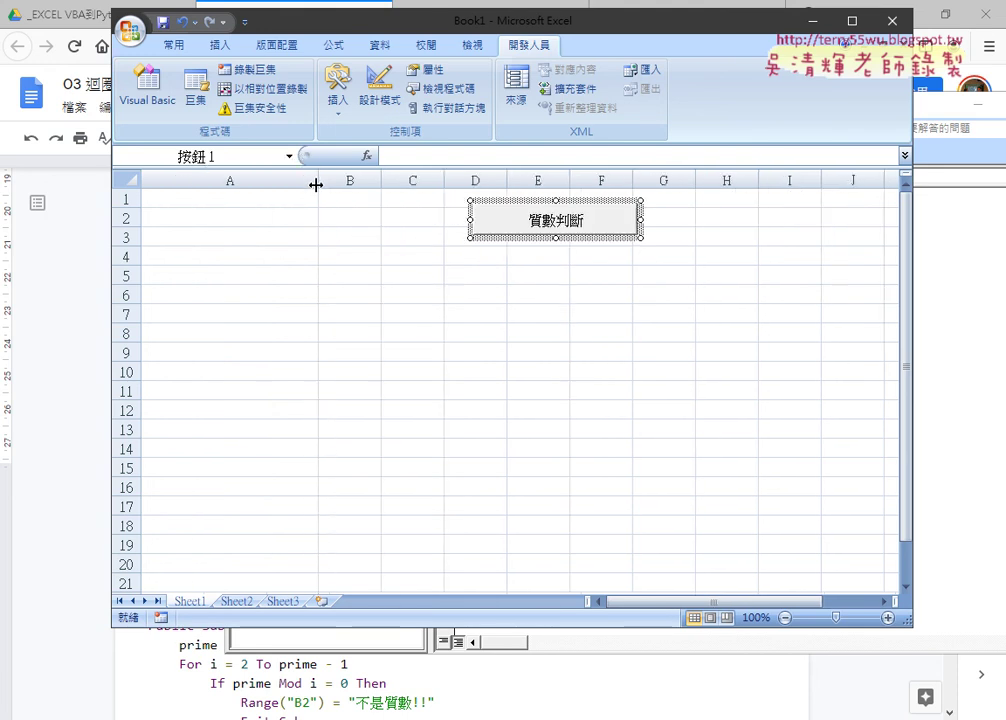
pyautogui.moveTo(381, 184); pyautogui.dragTo(396, 184)
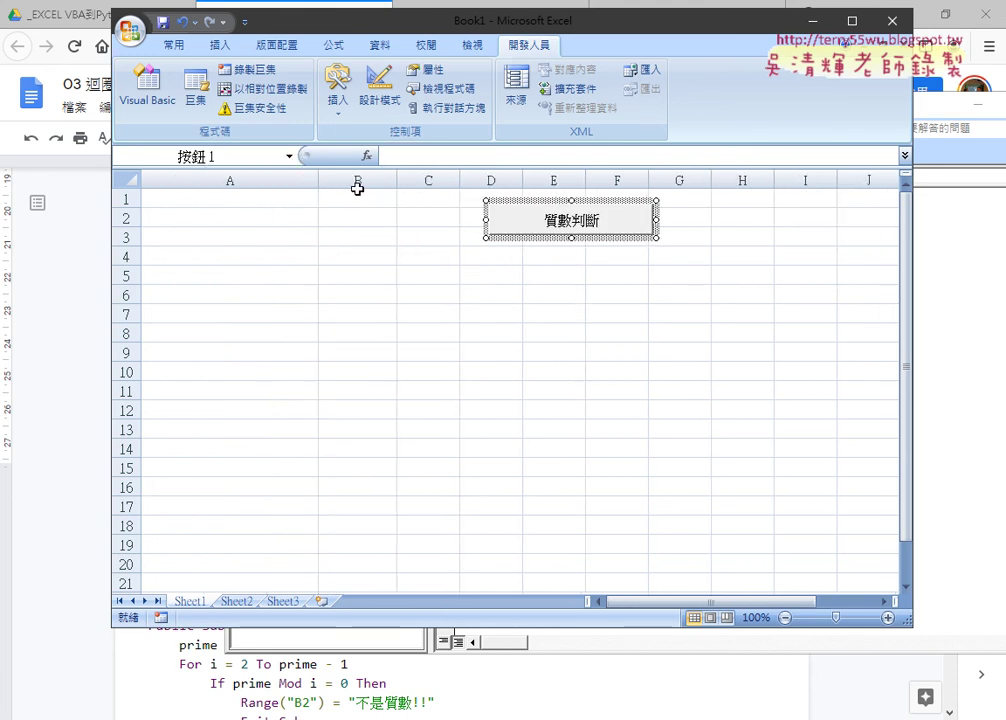
pyautogui.moveTo(270, 198); pyautogui.dragTo(390, 224)
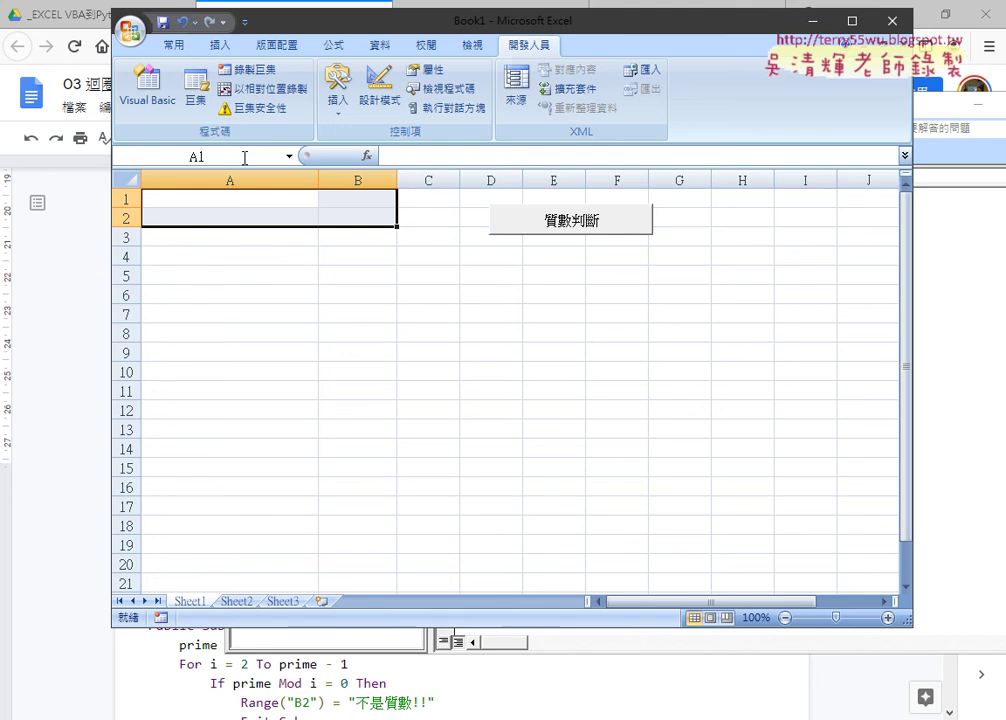
# Step: Give A1:B2 red outline and inside borders, then select the 請輸入一個整數: prompt text
pyautogui.click(174, 45)
pyautogui.click(281, 106)
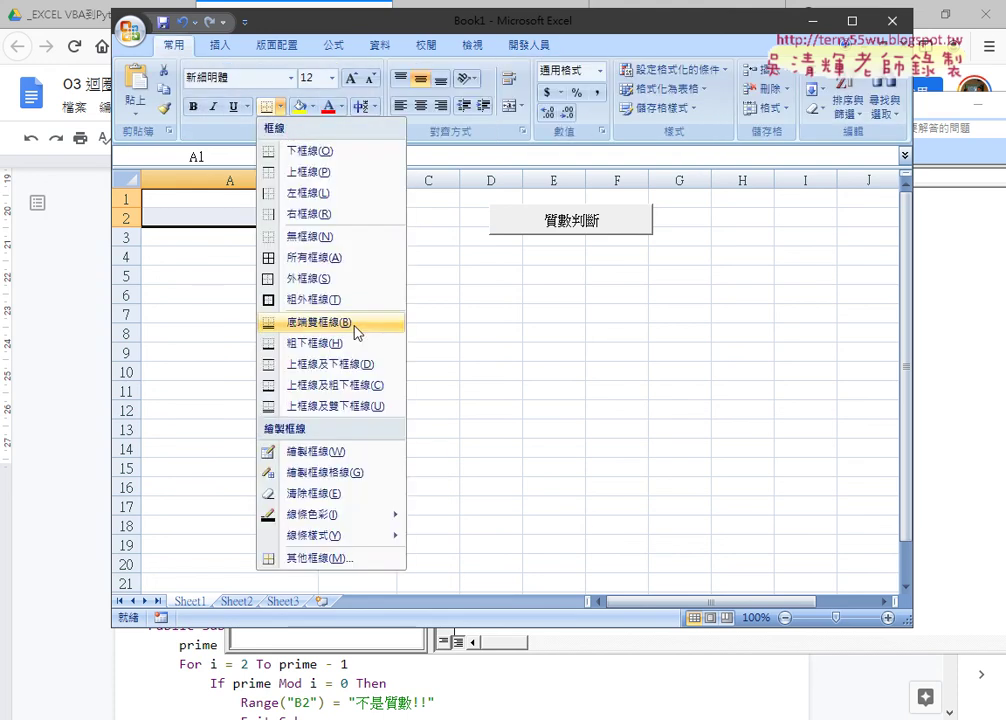
pyautogui.click(318, 558)
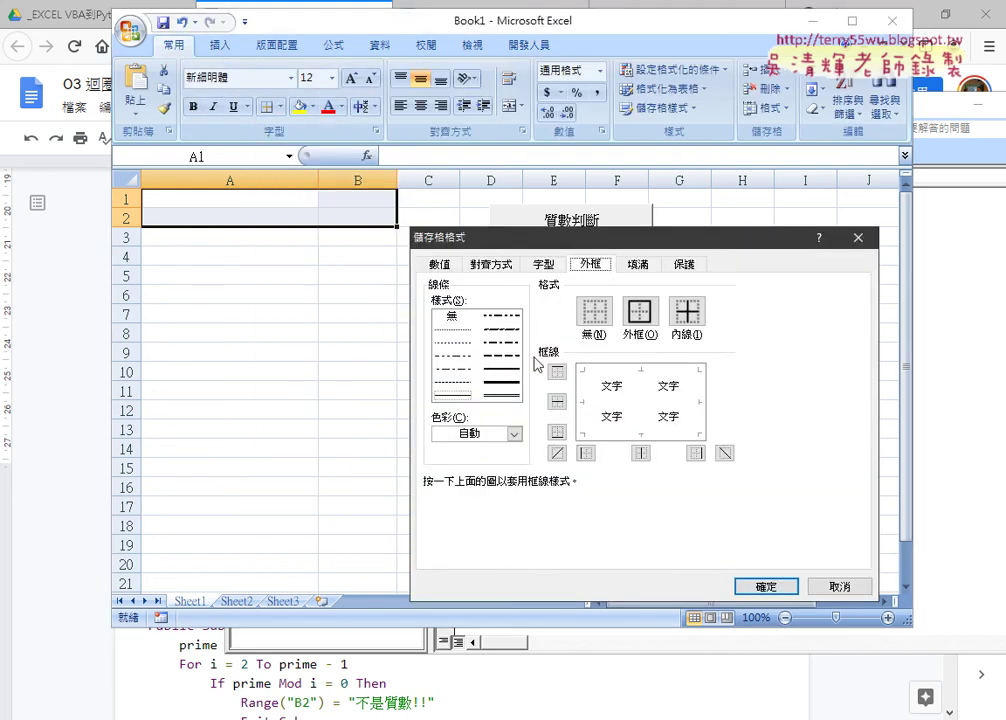
pyautogui.click(514, 434)
pyautogui.click(456, 588)
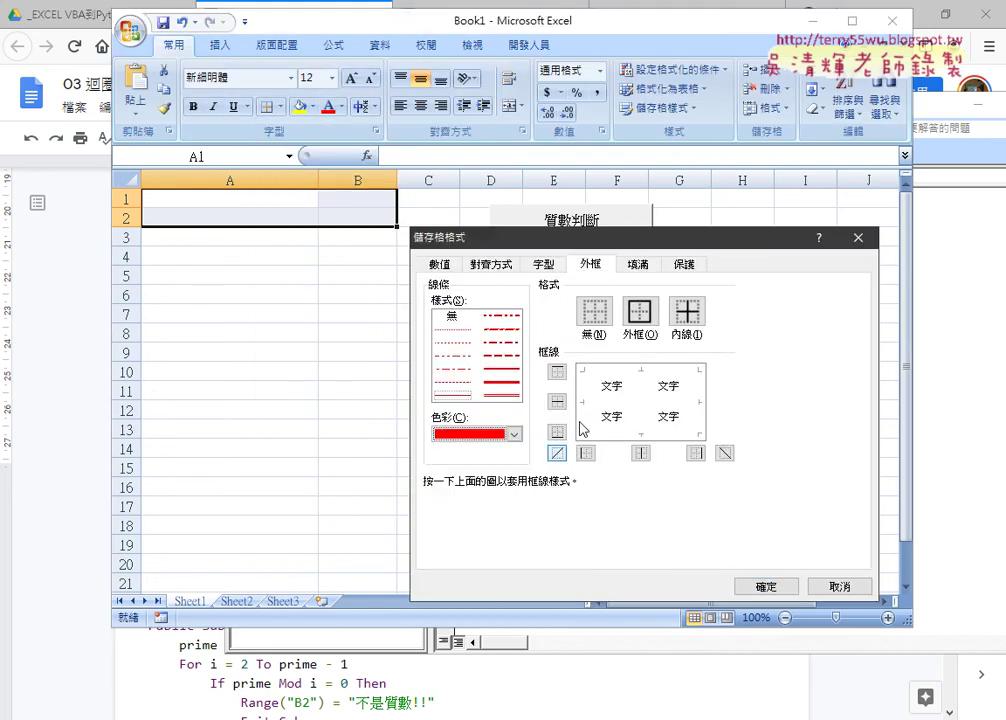
pyautogui.click(639, 311)
pyautogui.click(687, 311)
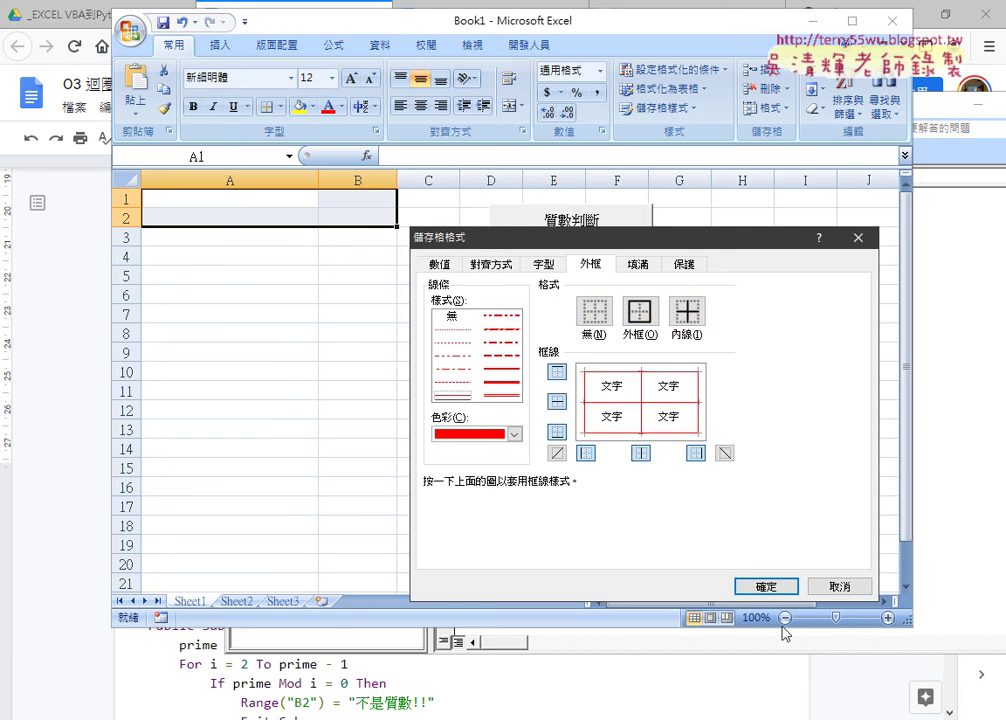
pyautogui.click(767, 586)
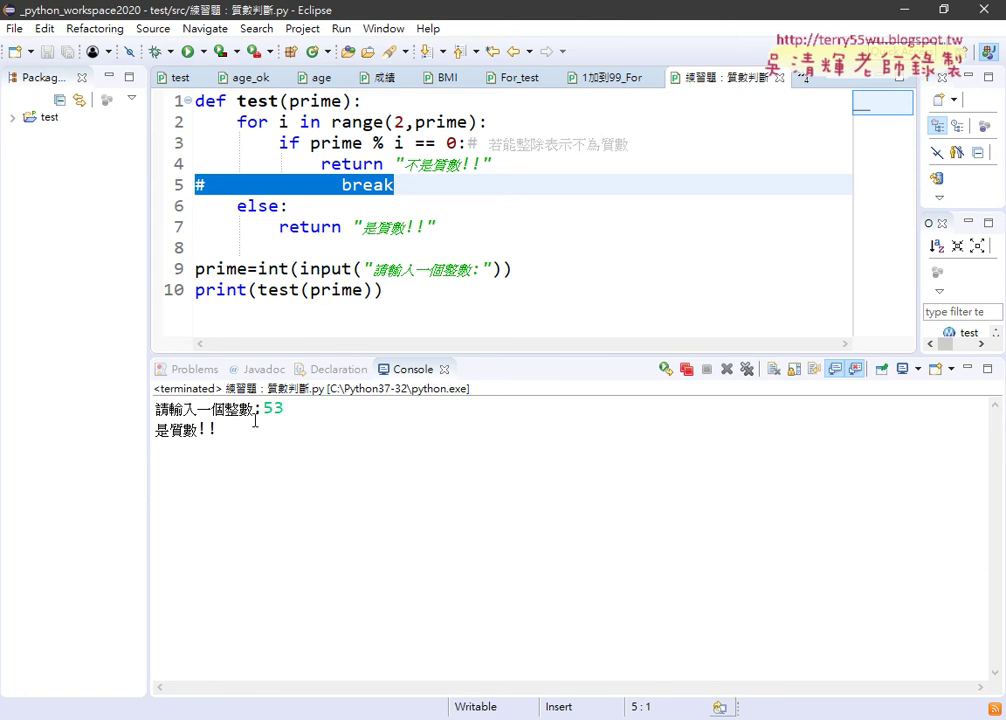
pyautogui.moveTo(260, 409); pyautogui.dragTo(146, 411)
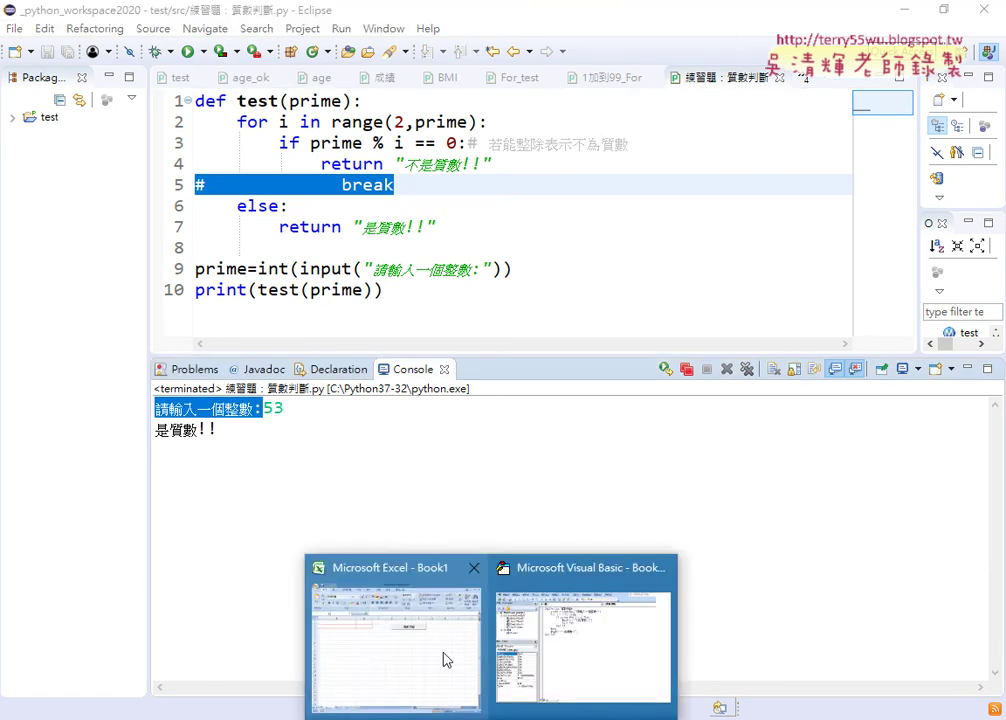
# Step: Paste 請輸入一個整數: into A1 and enter 結果: in A2
pyautogui.click(447, 662)
pyautogui.write('請輸入一個整數:')
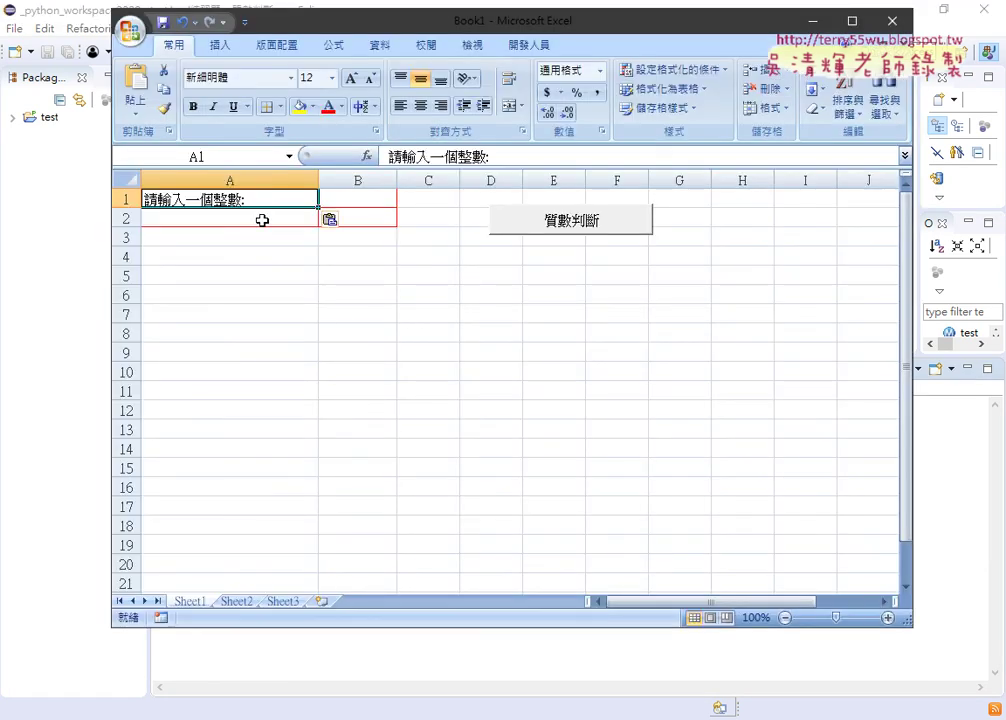
pyautogui.click(264, 220)
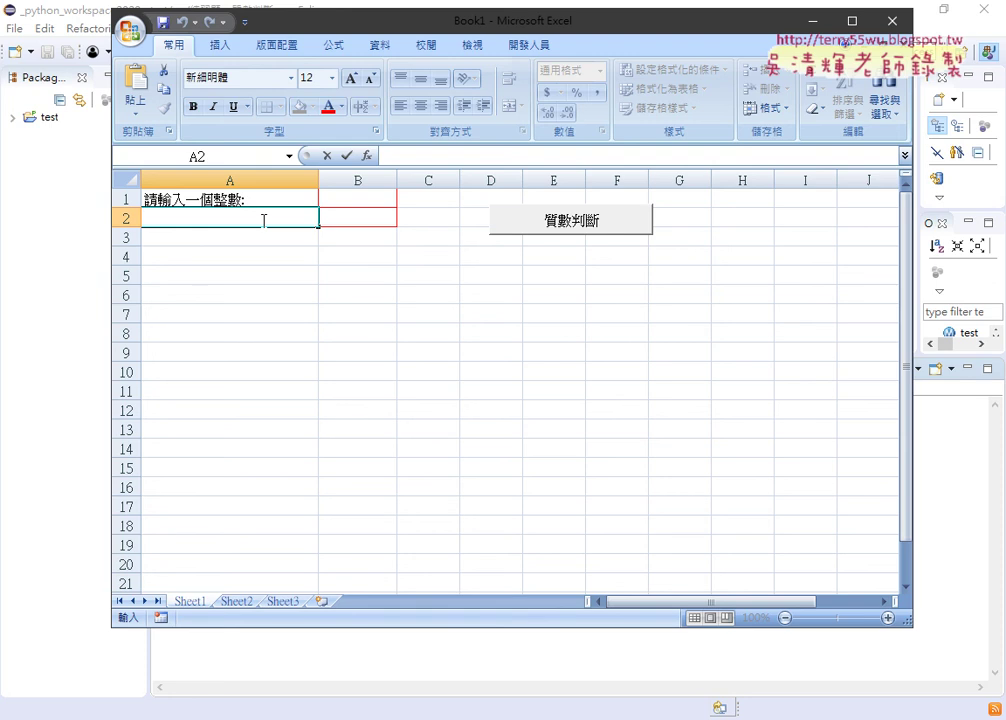
pyautogui.write('節')
pyautogui.write('ㄍㄨㄛ')
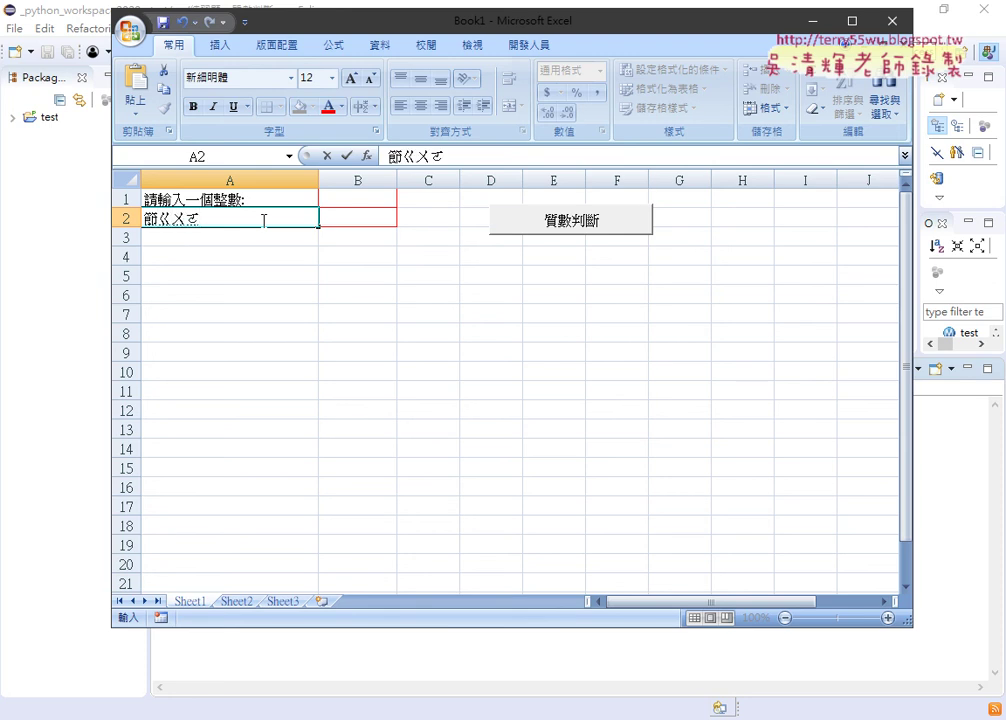
pyautogui.write('3')
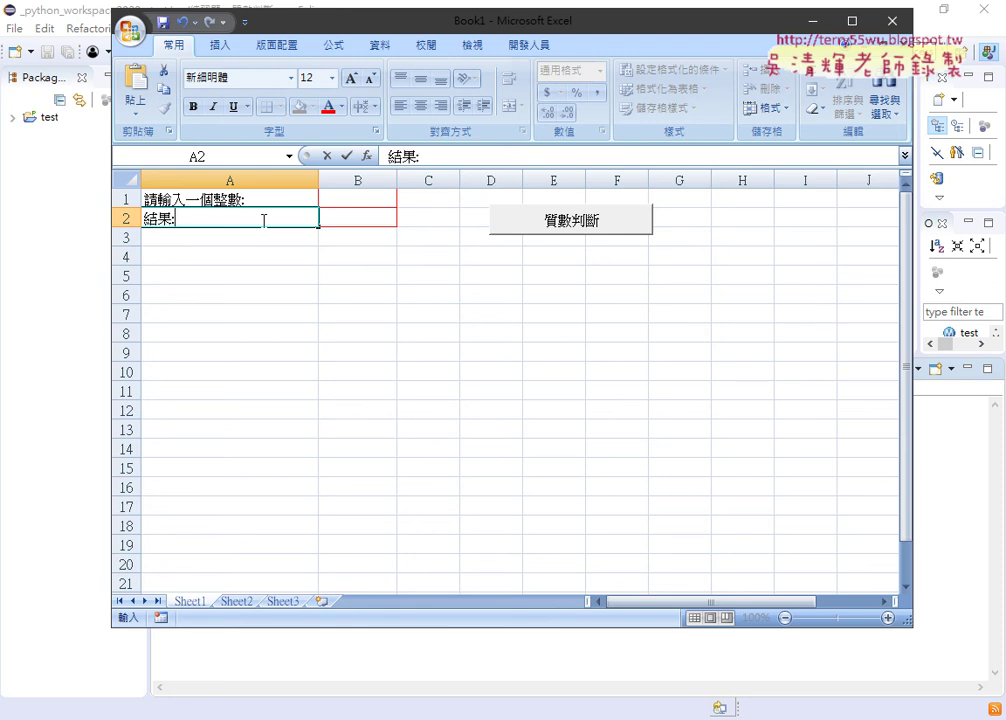
pyautogui.click(352, 191)
pyautogui.click(362, 222)
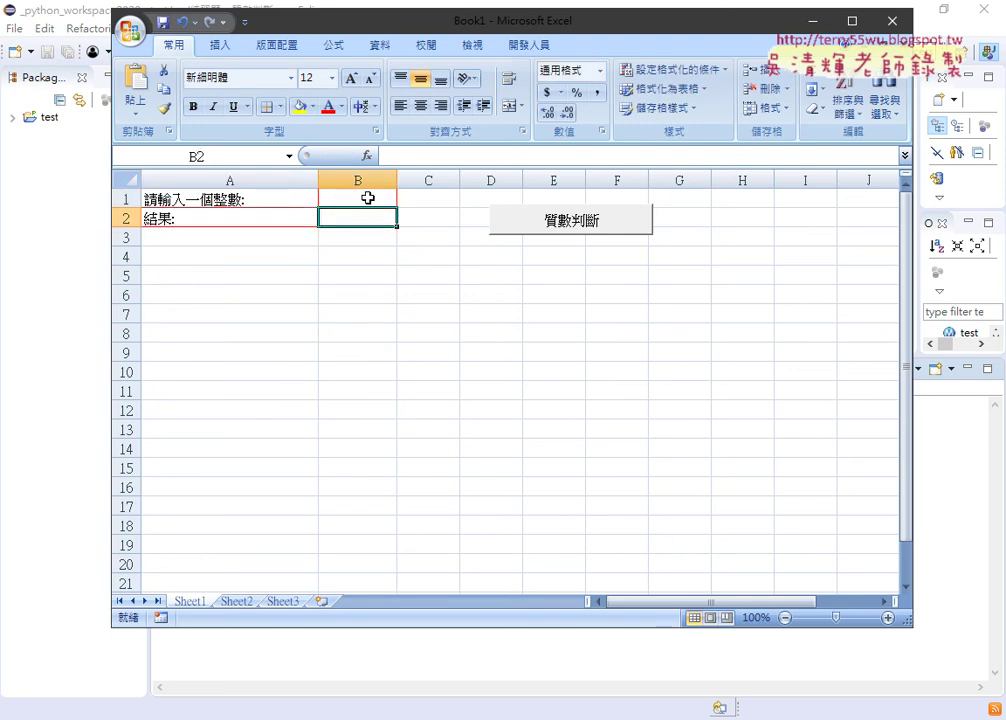
pyautogui.click(360, 198)
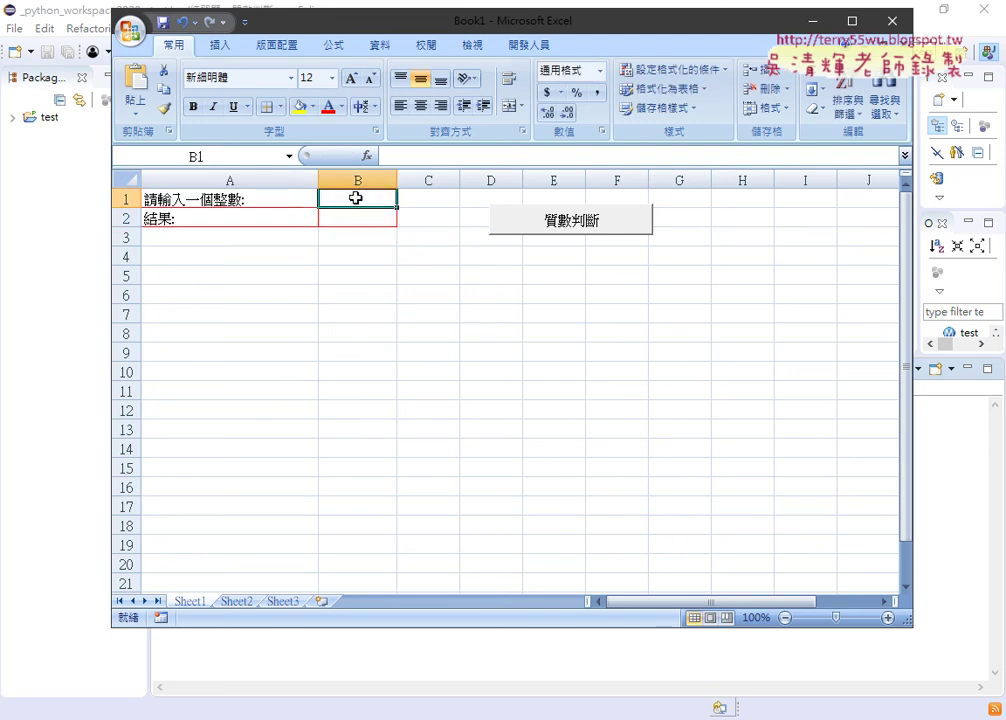
pyautogui.click(359, 217)
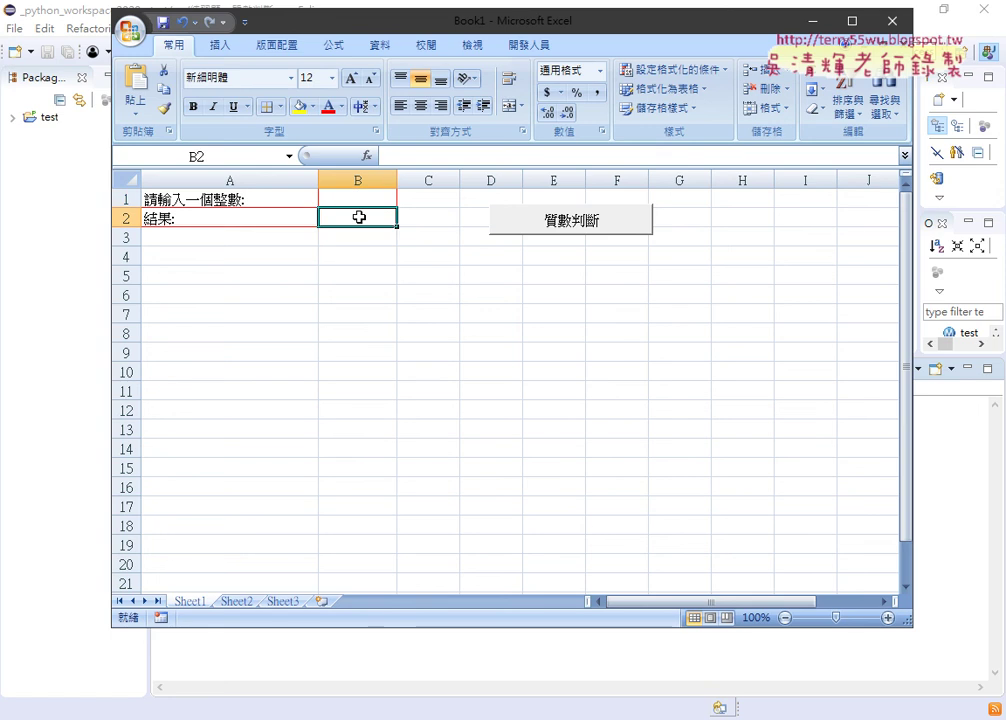
# Step: In the Visual Basic editor, paste a copy of the 質數判斷 Sub below End Sub, renamed 質數判斷2
pyautogui.click(527, 46)
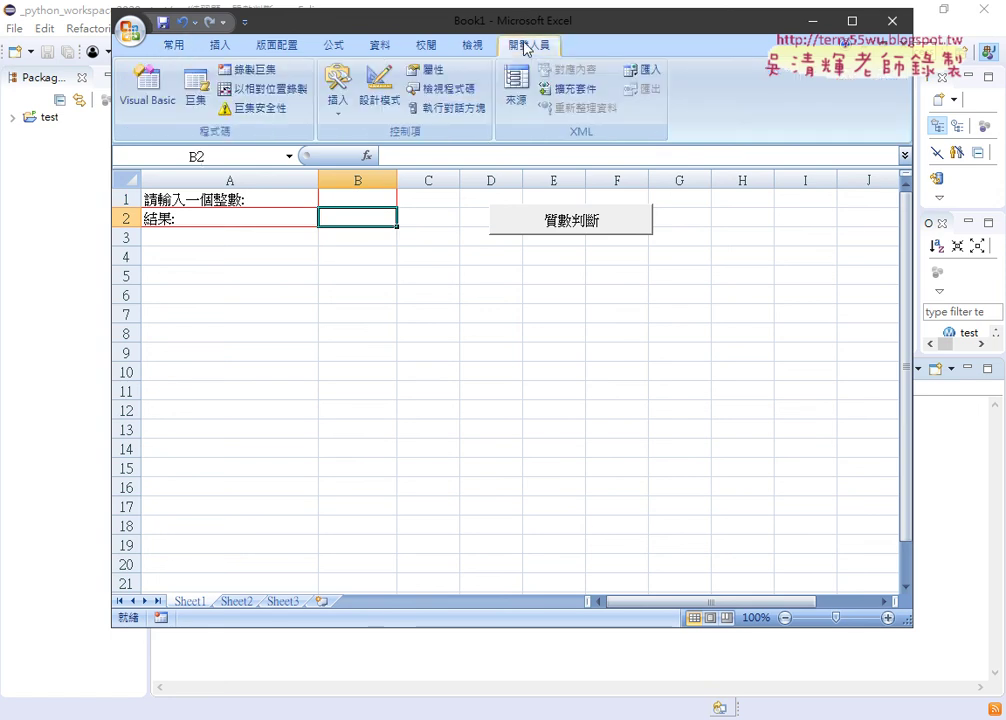
pyautogui.click(152, 98)
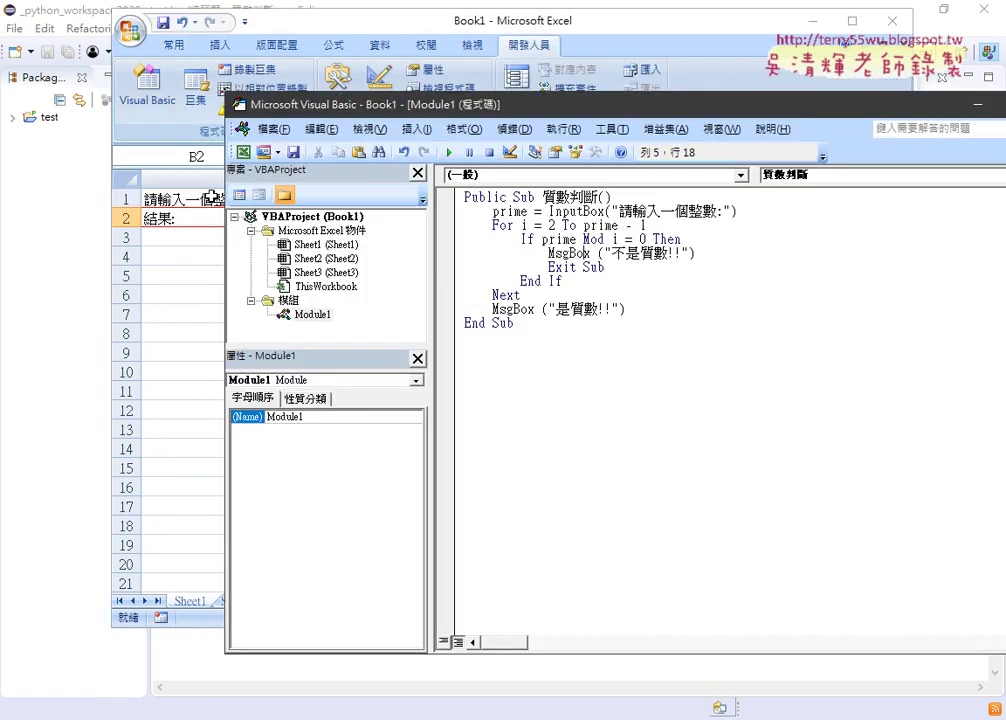
pyautogui.moveTo(455, 104); pyautogui.dragTo(418, 265)
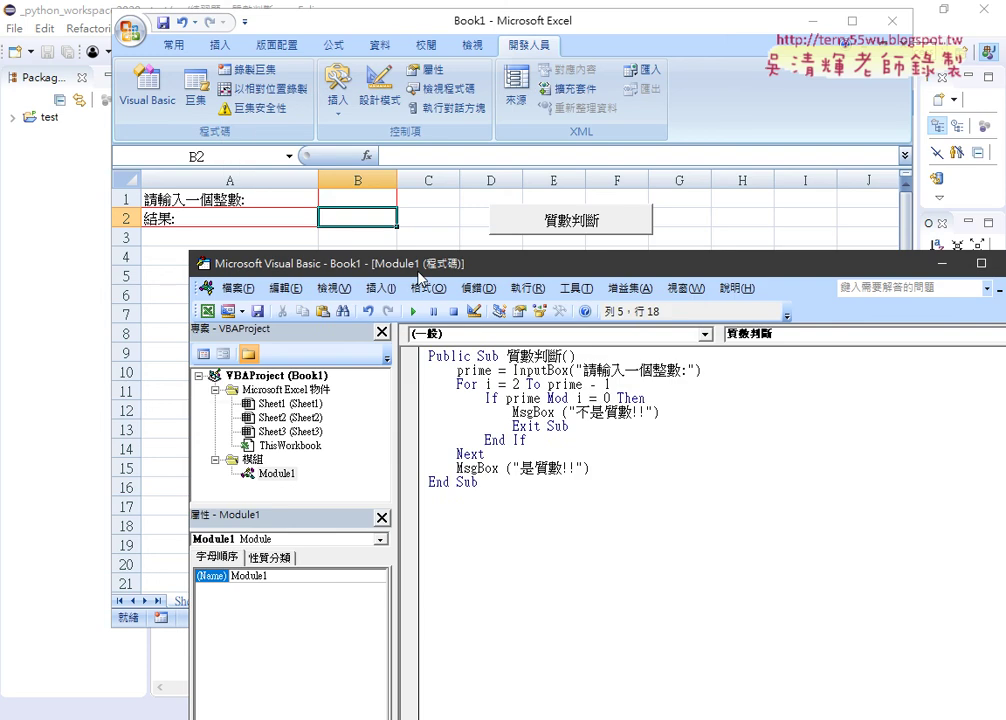
pyautogui.moveTo(500, 487); pyautogui.dragTo(420, 355)
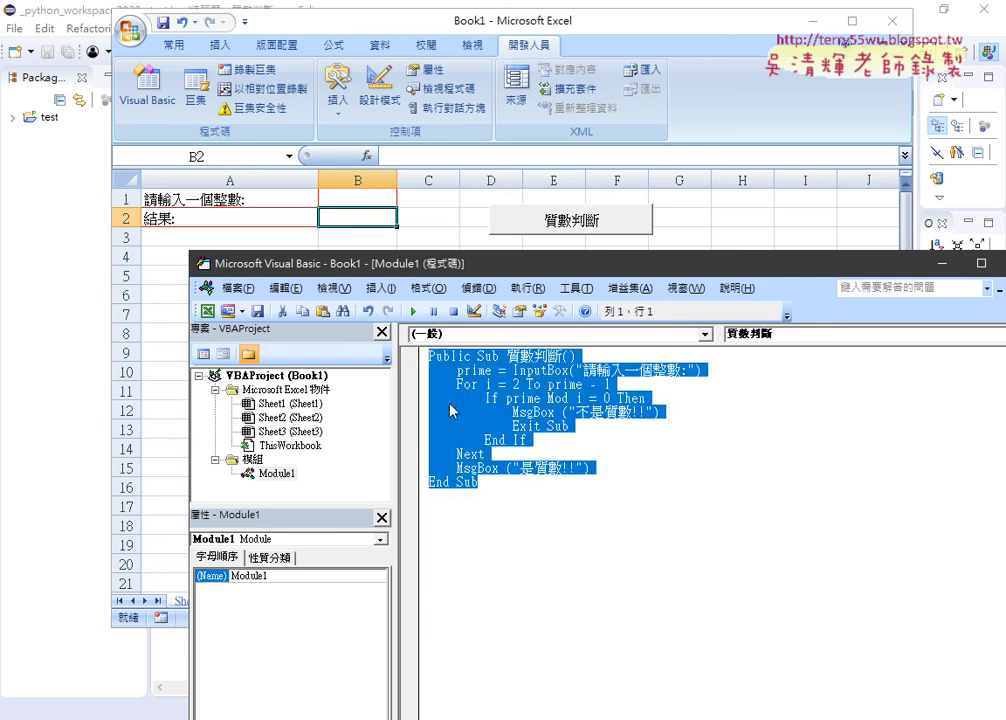
pyautogui.rightClick(468, 415)
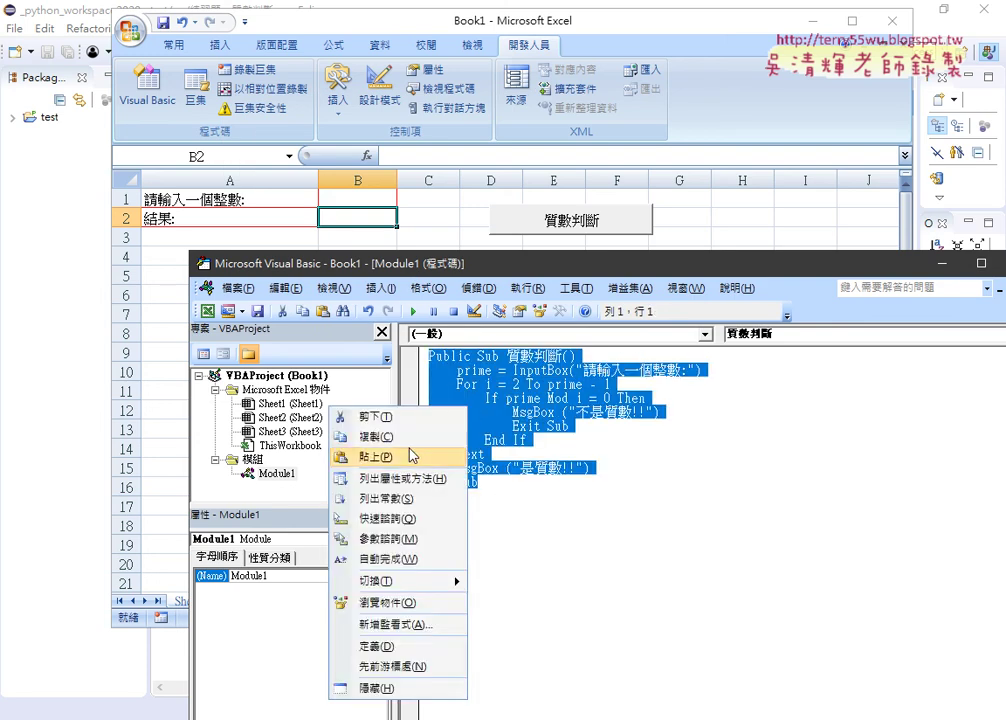
pyautogui.click(460, 393)
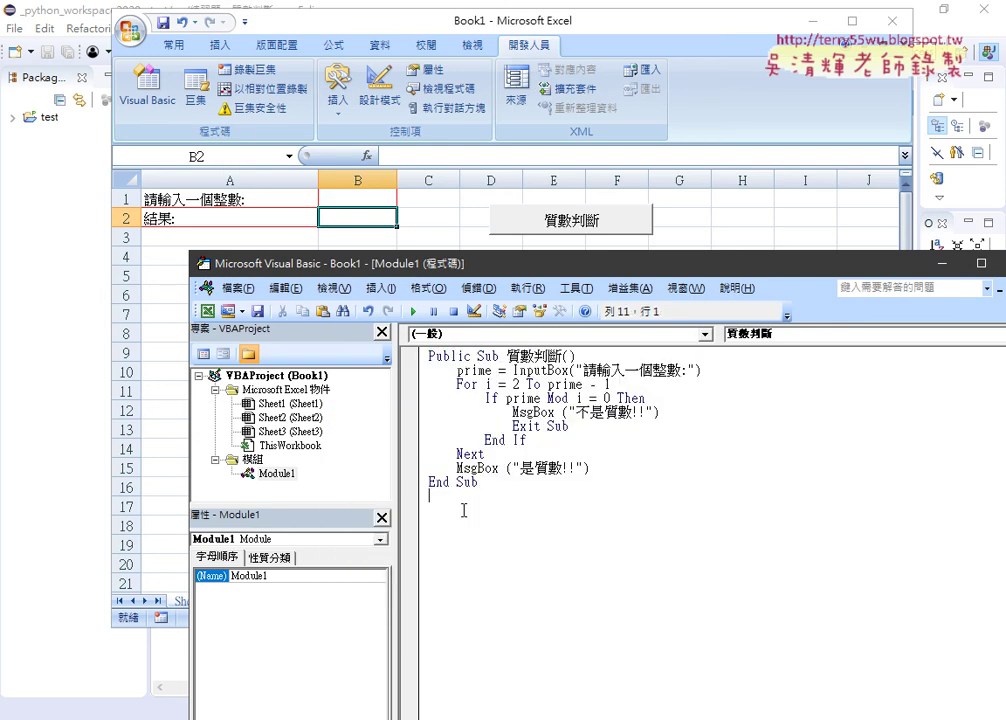
pyautogui.hotkey('ctrl', 'v')
pyautogui.click(566, 495)
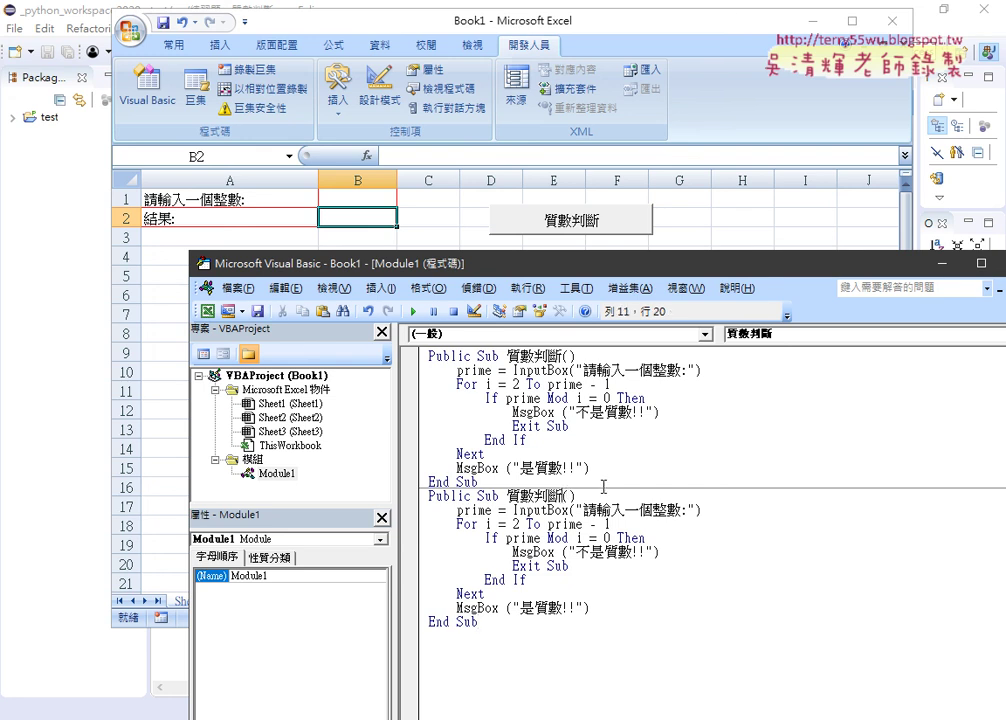
pyautogui.write('2')
# Step: In 質數判斷2, replace the InputBox("請輸入一個整數:") call with range("B1")
pyautogui.doubleClick(567, 510)
pyautogui.moveTo(513, 510); pyautogui.dragTo(700, 515)
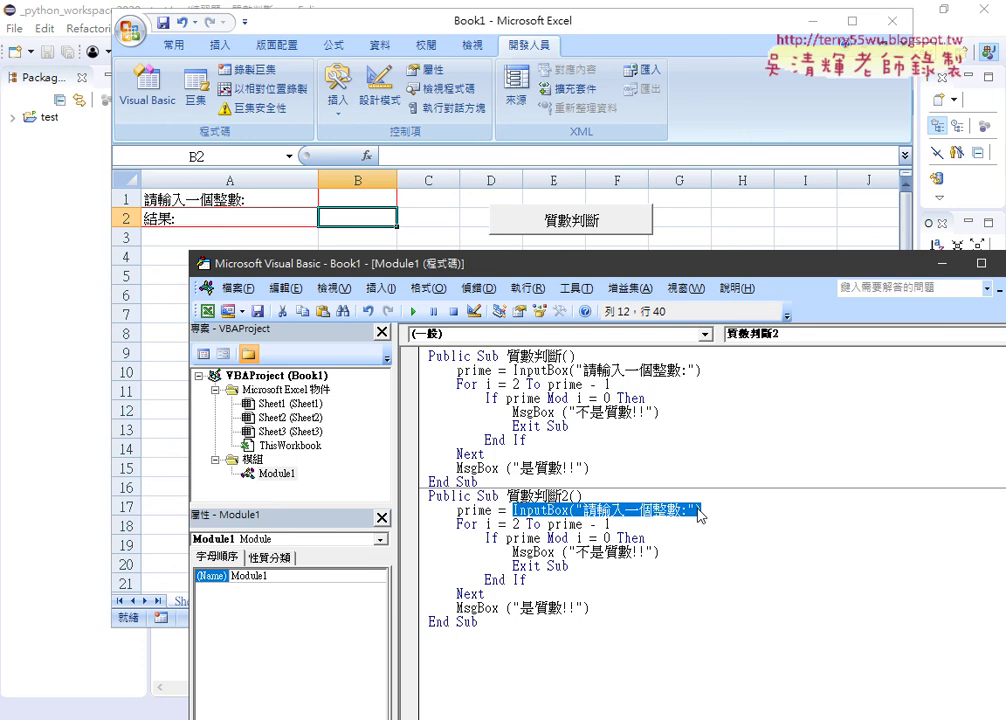
pyautogui.press('Delete')
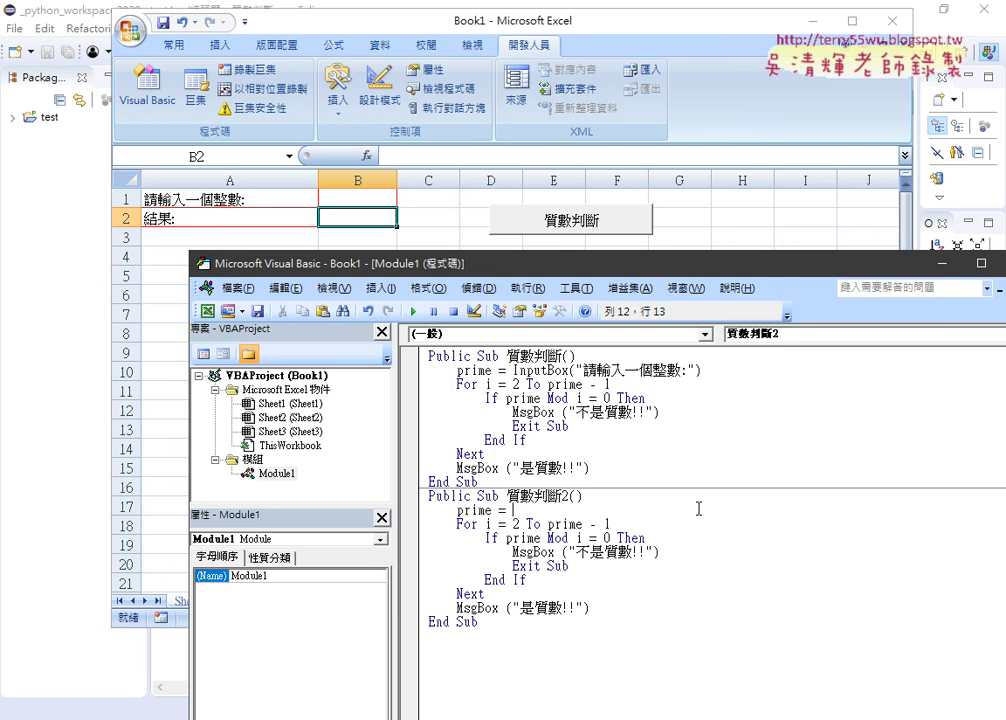
pyautogui.write('之')
pyautogui.press('BackSpace')
pyautogui.write('ra')
pyautogui.write('nge(')
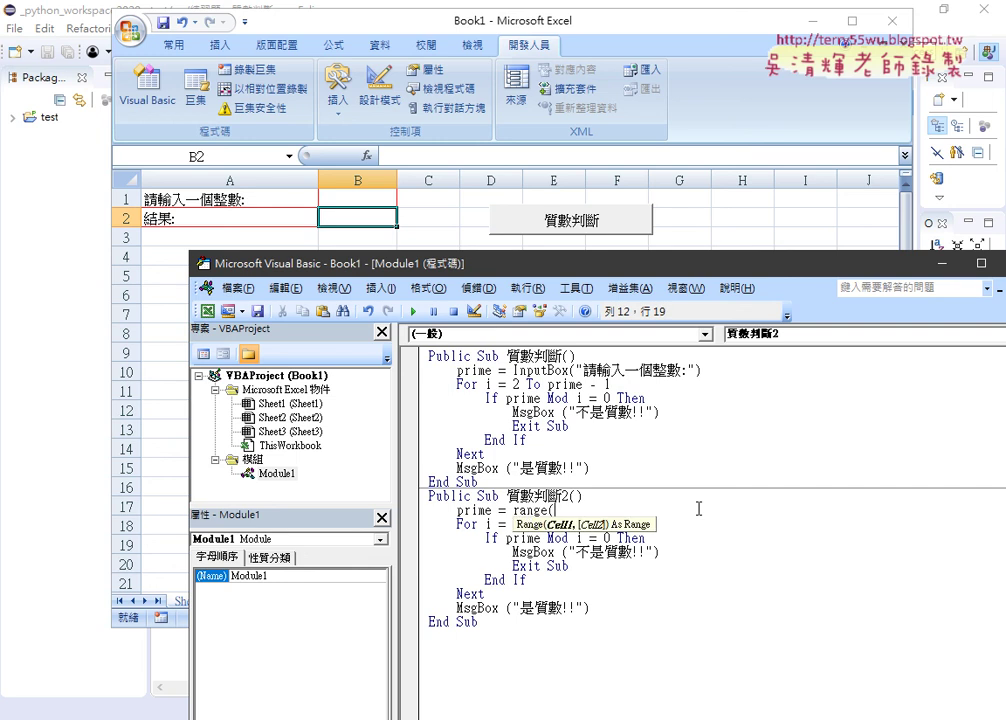
pyautogui.write('"B1"')
pyautogui.write(')')
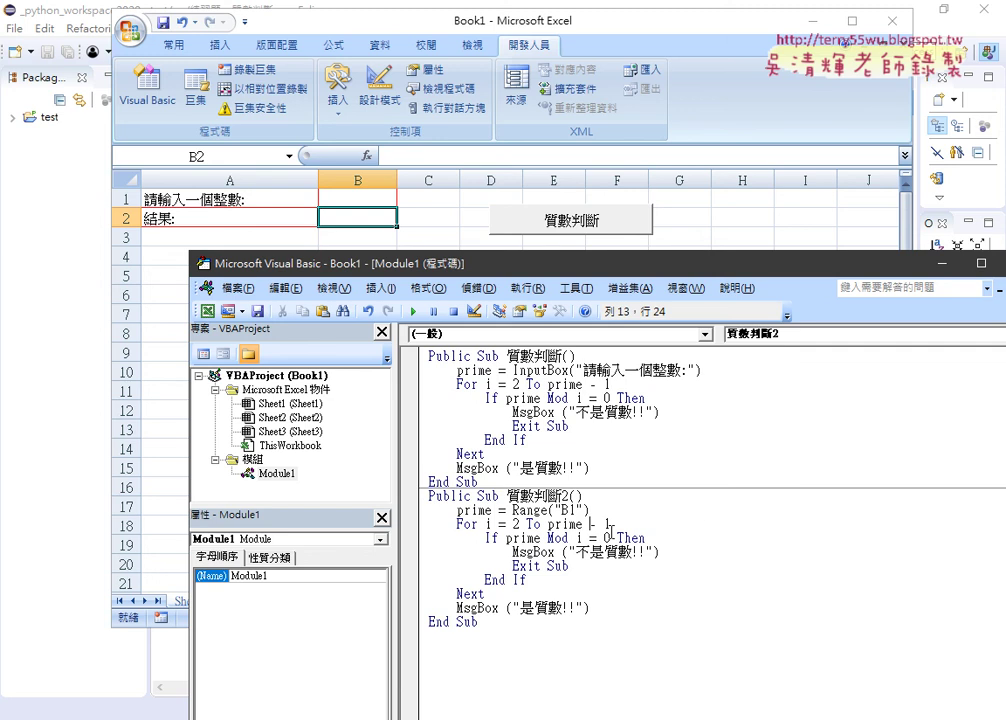
# Step: Annotate Range("B1") and cell B1 in red, with an arrow linking them
pyautogui.press('Up')
pyautogui.hotkey('shift', 'Left')
pyautogui.hotkey('shift', 'Left')
pyautogui.hotkey('shift', 'Left')
pyautogui.hotkey('shift', 'Left')
pyautogui.hotkey('shift', 'Left')
pyautogui.hotkey('shift', 'Left')
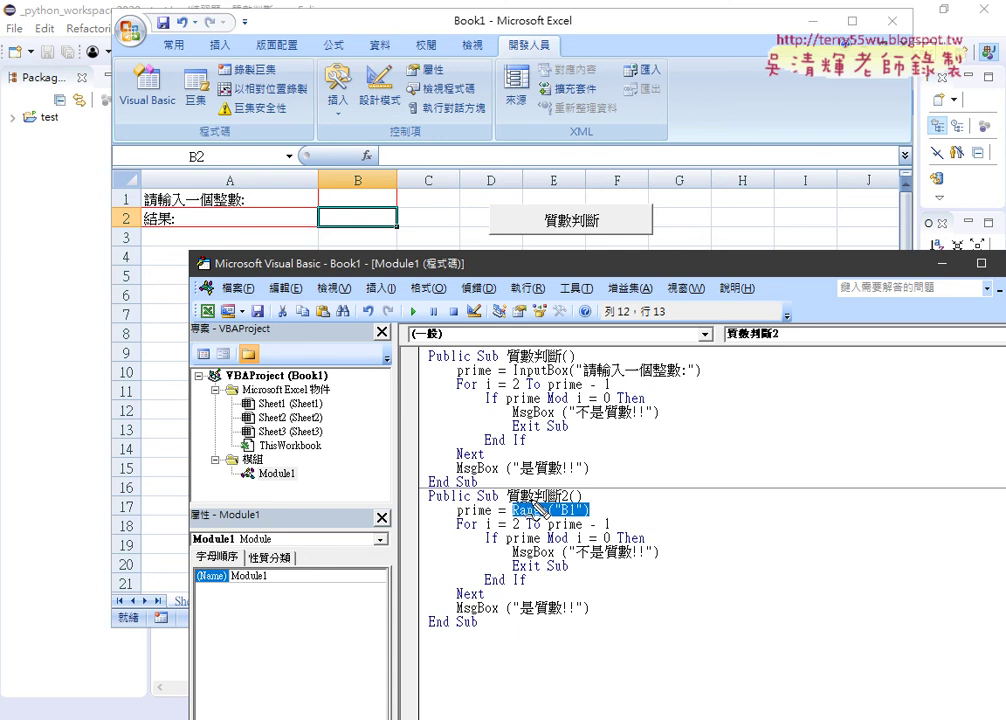
pyautogui.moveTo(512, 521); pyautogui.dragTo(586, 518)
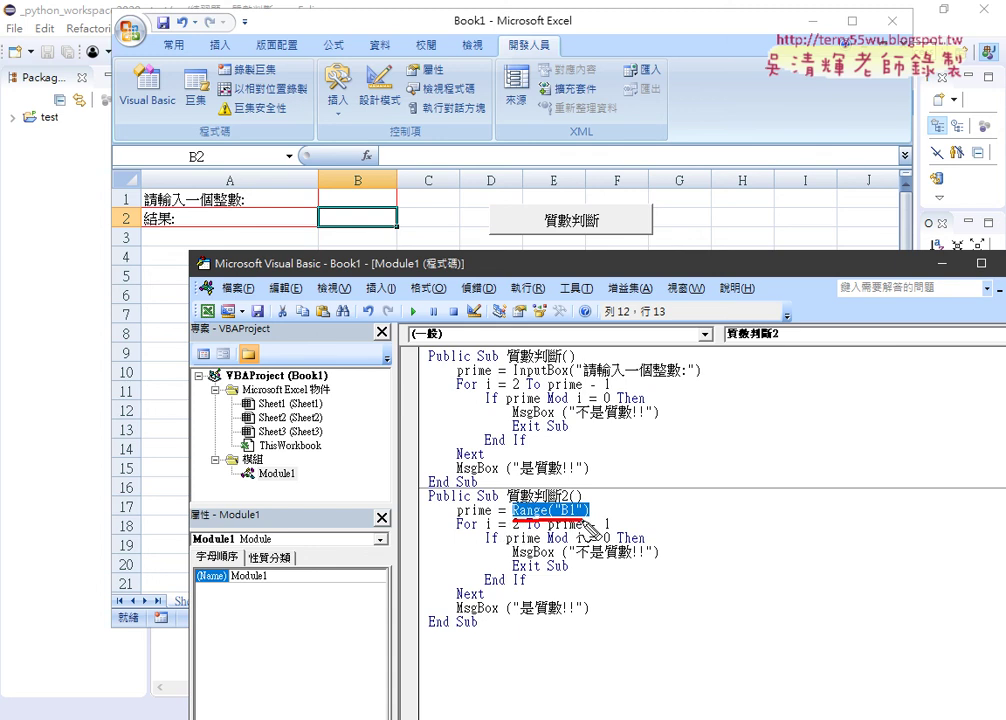
pyautogui.moveTo(396, 205)
pyautogui.mouseDown()
pyautogui.moveTo(322, 203)
pyautogui.moveTo(546, 498)
pyautogui.mouseUp()
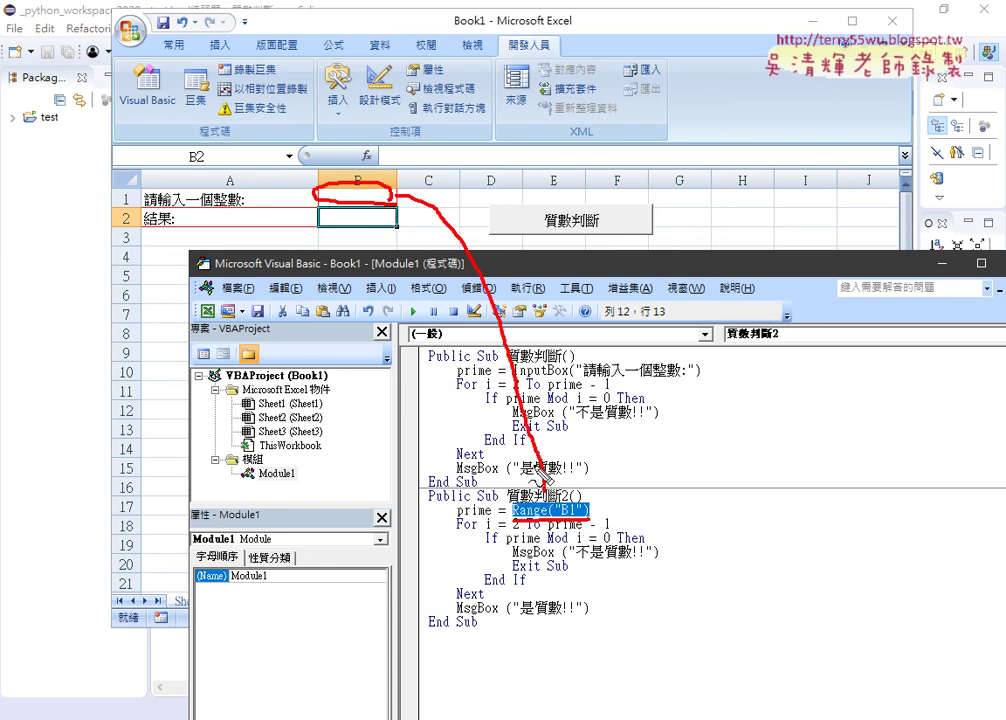
pyautogui.moveTo(541, 497); pyautogui.dragTo(577, 469)
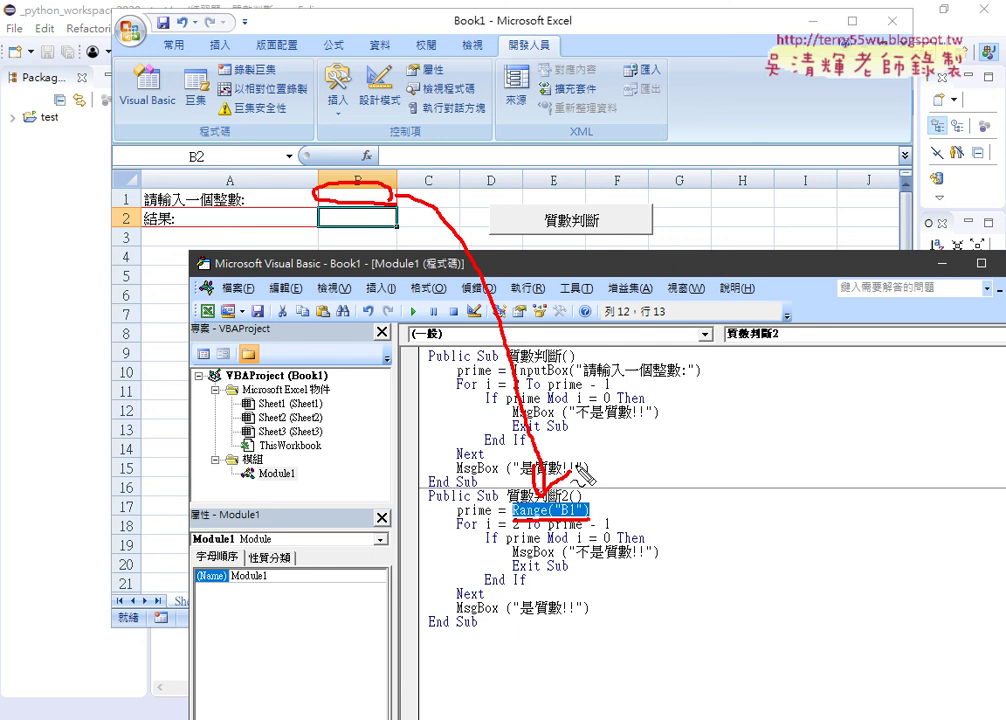
# Step: Clear the annotations and point out the 'not prime' and 'is prime' MsgBox lines
pyautogui.press('Escape')
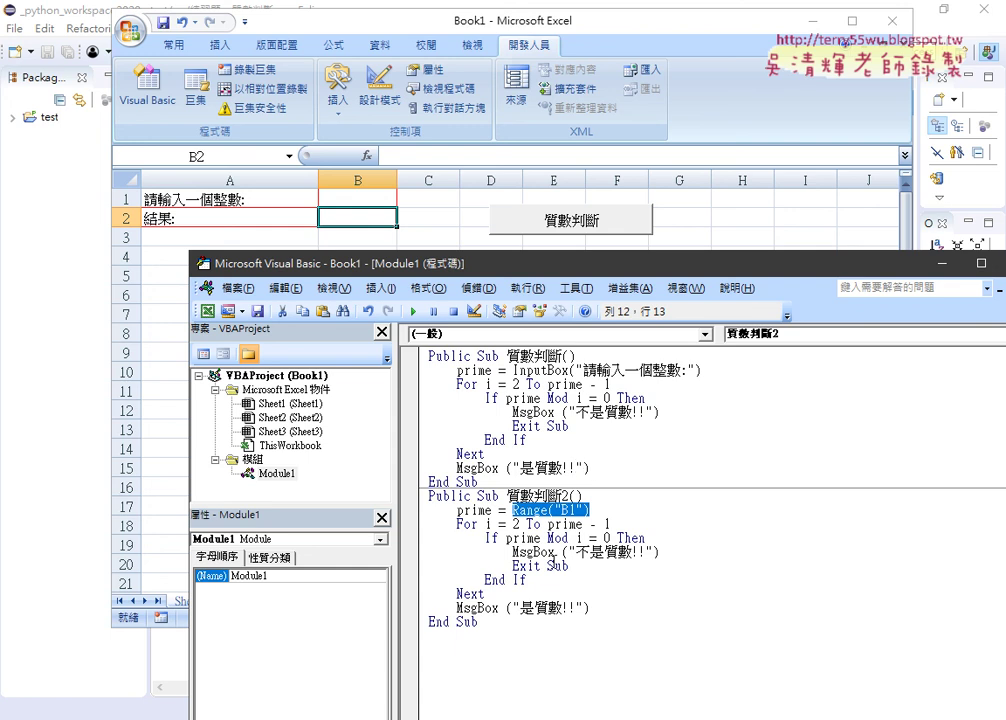
pyautogui.click(514, 551)
pyautogui.moveTo(514, 551); pyautogui.dragTo(672, 551)
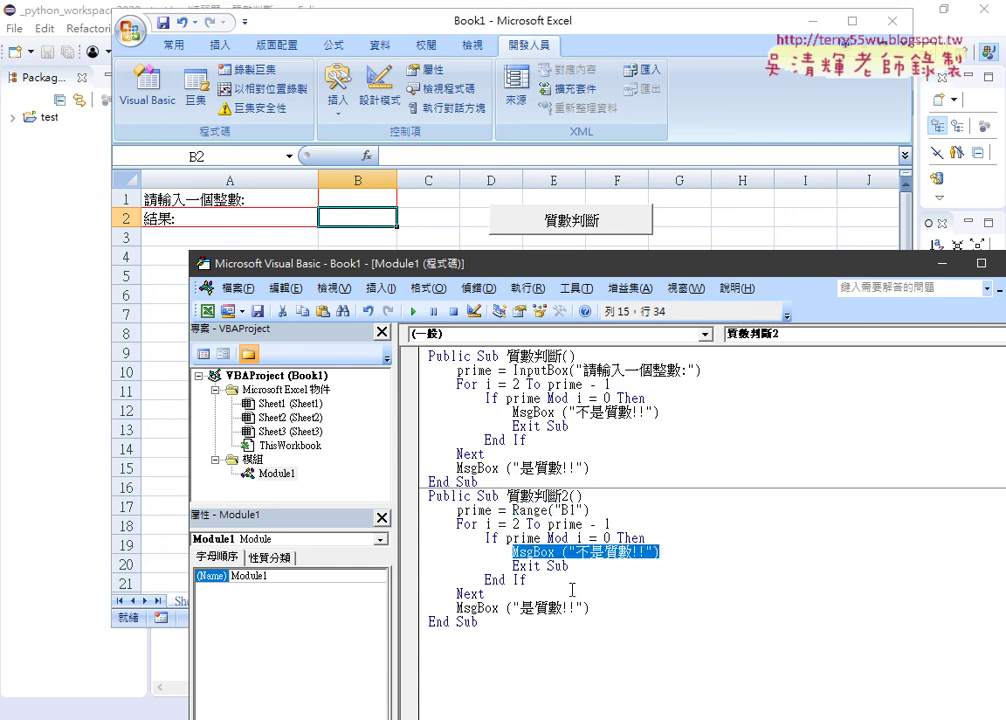
pyautogui.moveTo(457, 607); pyautogui.dragTo(601, 607)
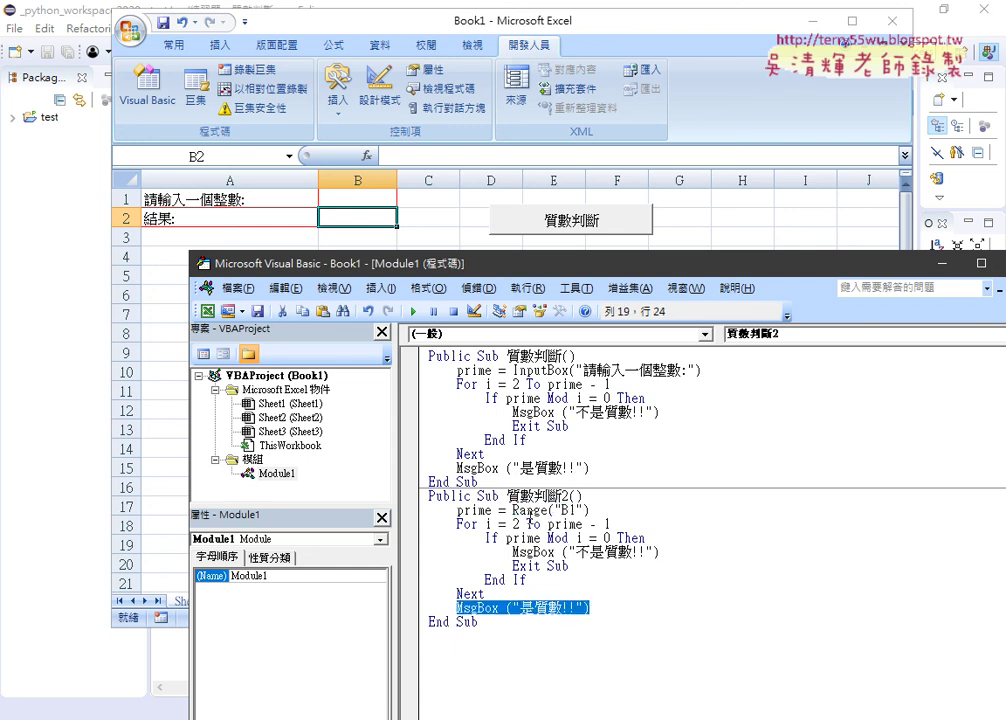
# Step: Replace both MsgBox calls in 質數判斷2 with Range("B2") references
pyautogui.moveTo(513, 509); pyautogui.dragTo(603, 510)
pyautogui.hotkey('ctrl', 'c')
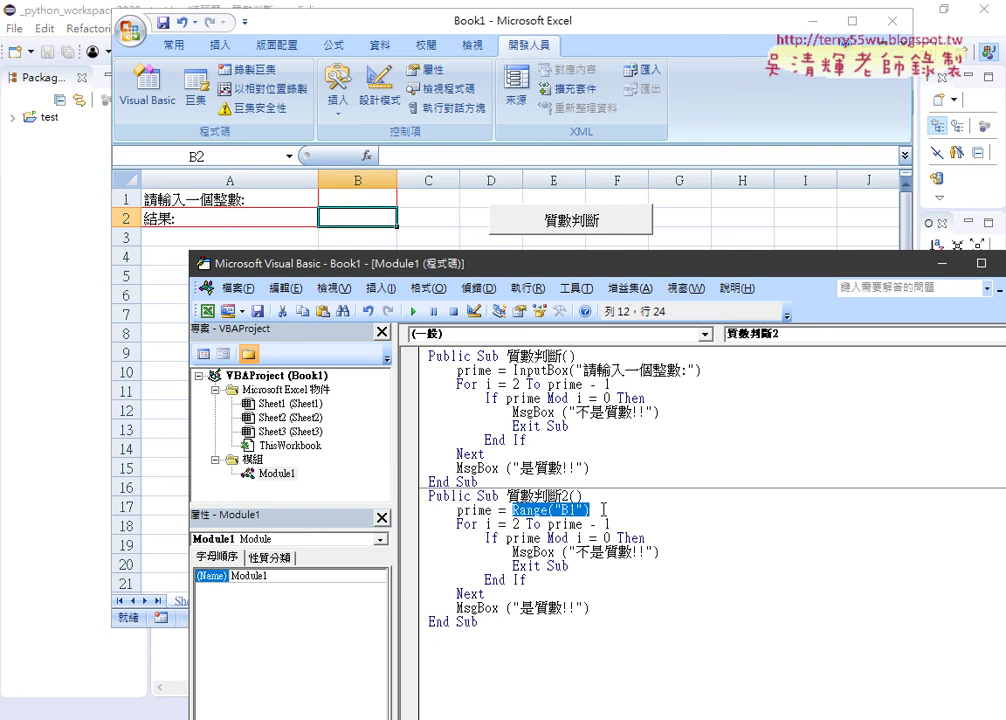
pyautogui.moveTo(512, 551); pyautogui.dragTo(660, 551)
pyautogui.hotkey('ctrl', 'v')
pyautogui.moveTo(566, 551); pyautogui.dragTo(573, 552)
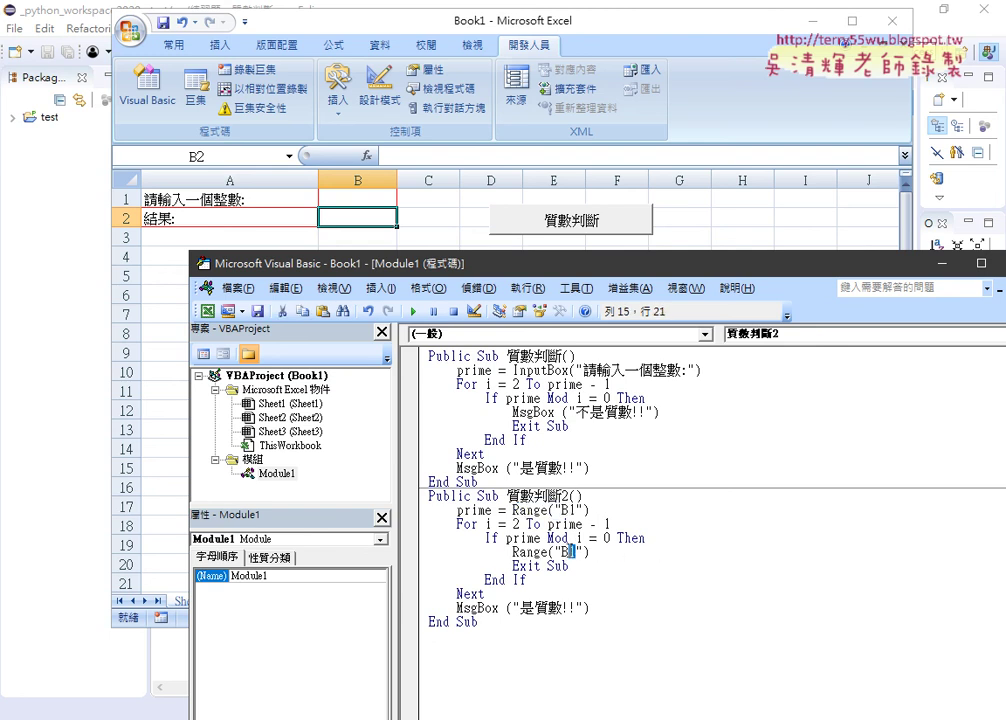
pyautogui.write('2')
pyautogui.moveTo(590, 607); pyautogui.dragTo(458, 608)
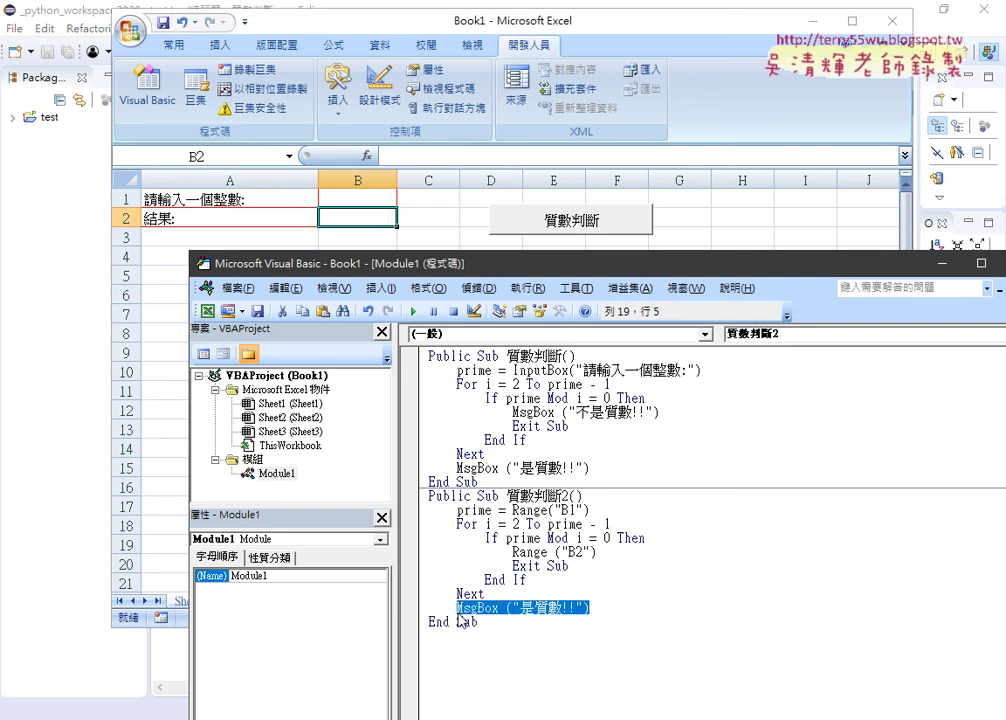
pyautogui.write('Range("B1")')
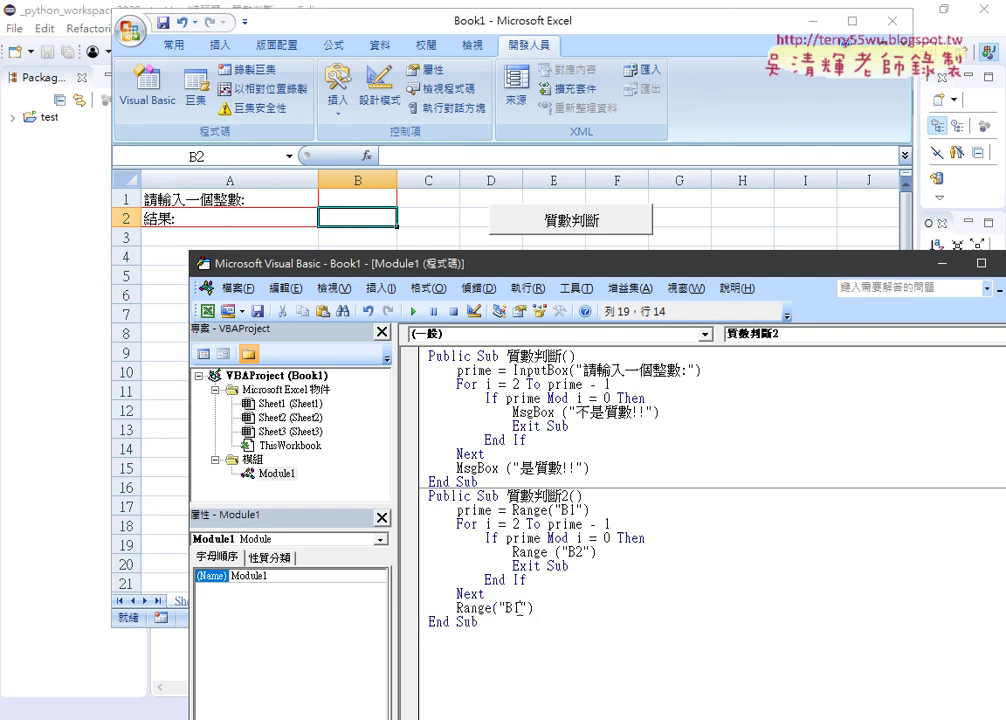
pyautogui.moveTo(512, 608); pyautogui.dragTo(520, 608)
pyautogui.write('2')
# Step: Run 質數判斷2 with F5, dismiss the compile error, and delete the space after Range
pyautogui.click(568, 538)
pyautogui.click(549, 552)
pyautogui.click(540, 538)
pyautogui.press('F5')
pyautogui.press('Return')
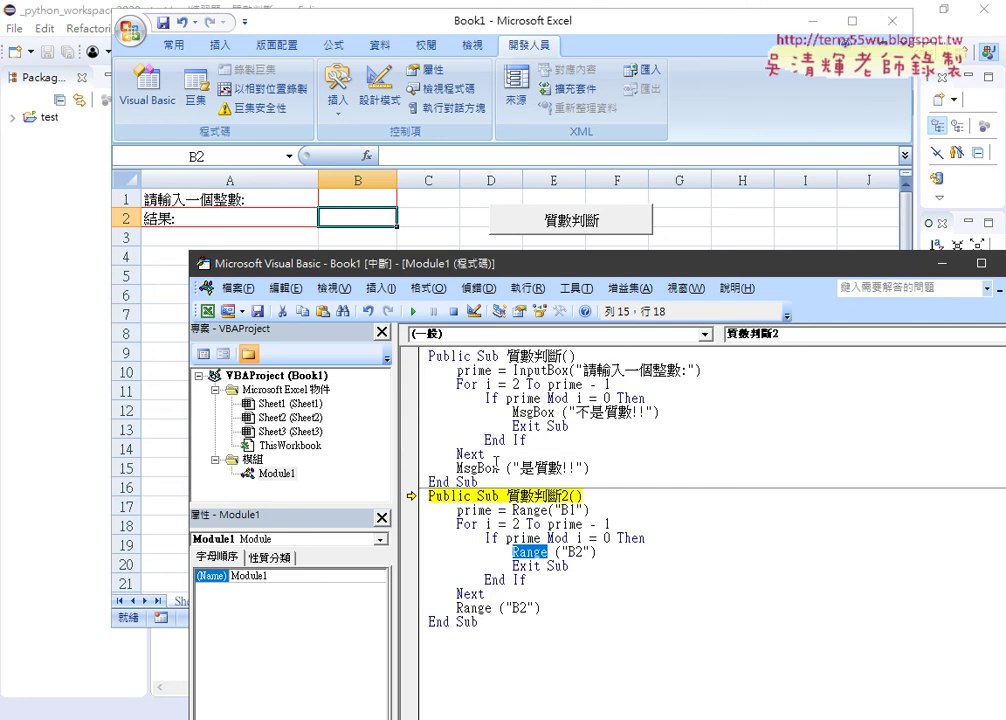
pyautogui.click(545, 552)
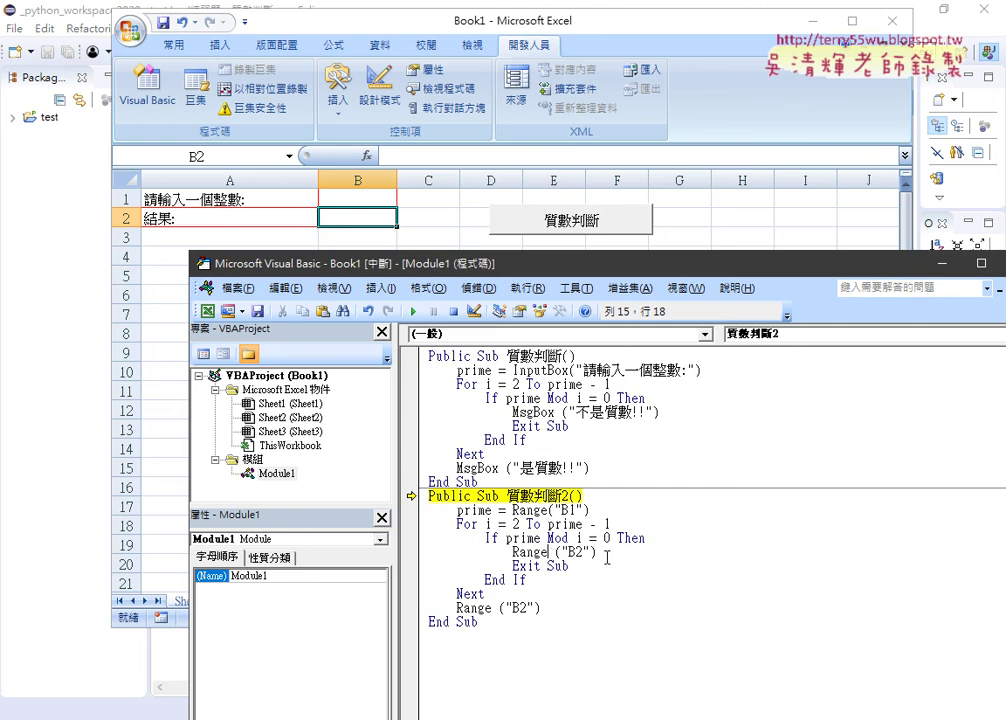
pyautogui.press('Delete')
pyautogui.press('Left')
pyautogui.press('Left')
pyautogui.press('Left')
# Step: Undo the B2 edits back to the copied Range("B1")
pyautogui.hotkey('ctrl', 'z')
pyautogui.hotkey('ctrl', 'z')
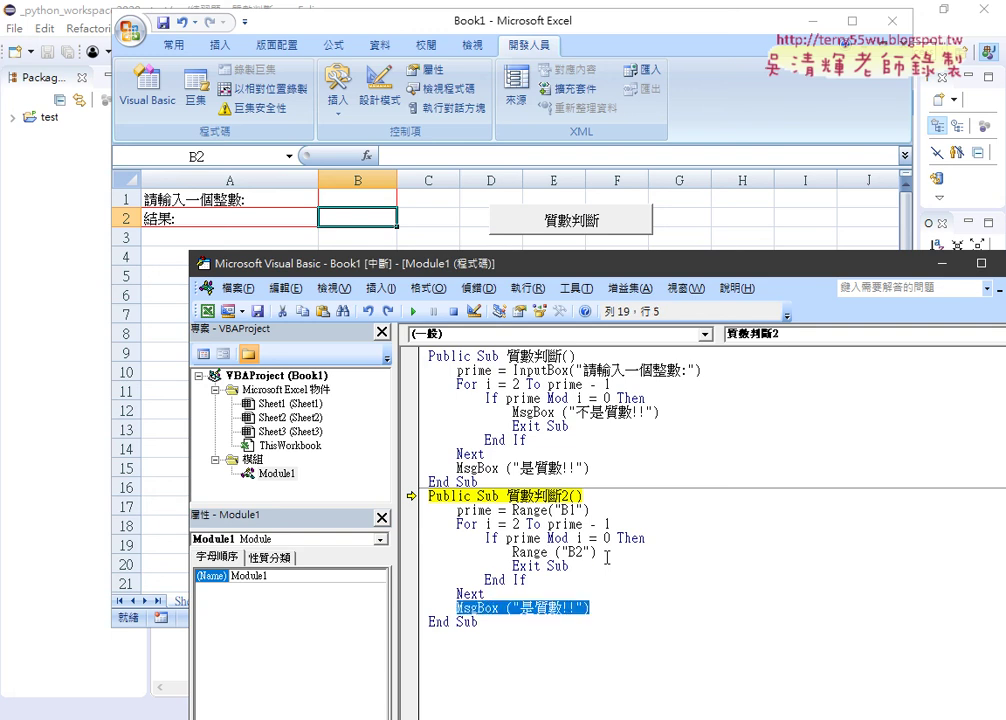
pyautogui.hotkey('ctrl', 'z')
pyautogui.hotkey('ctrl', 'z')
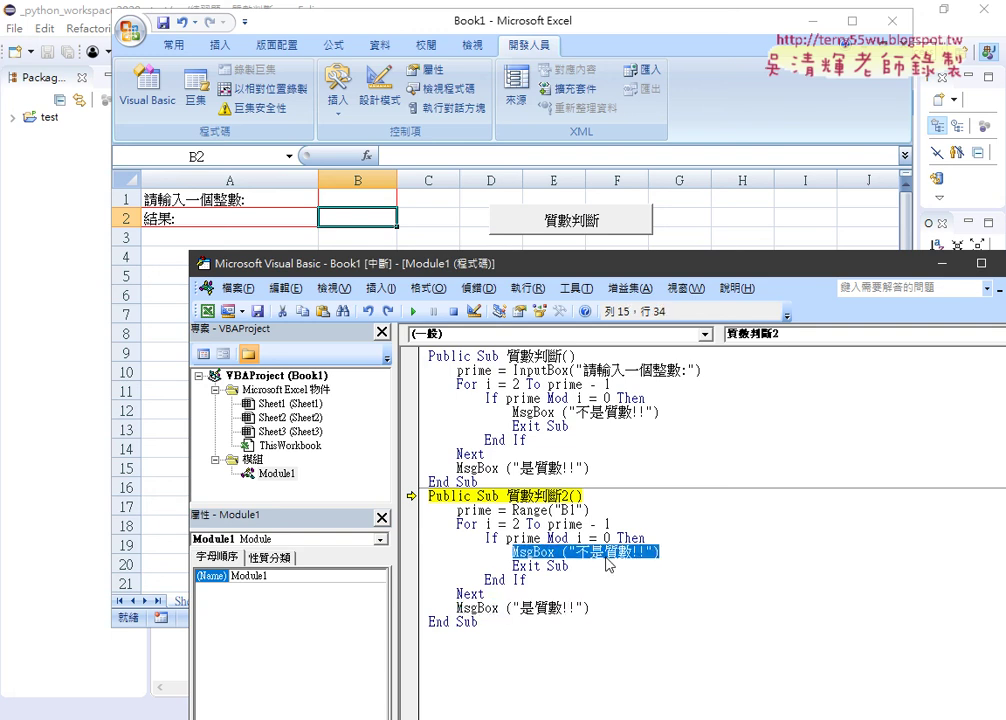
pyautogui.hotkey('ctrl', 'z')
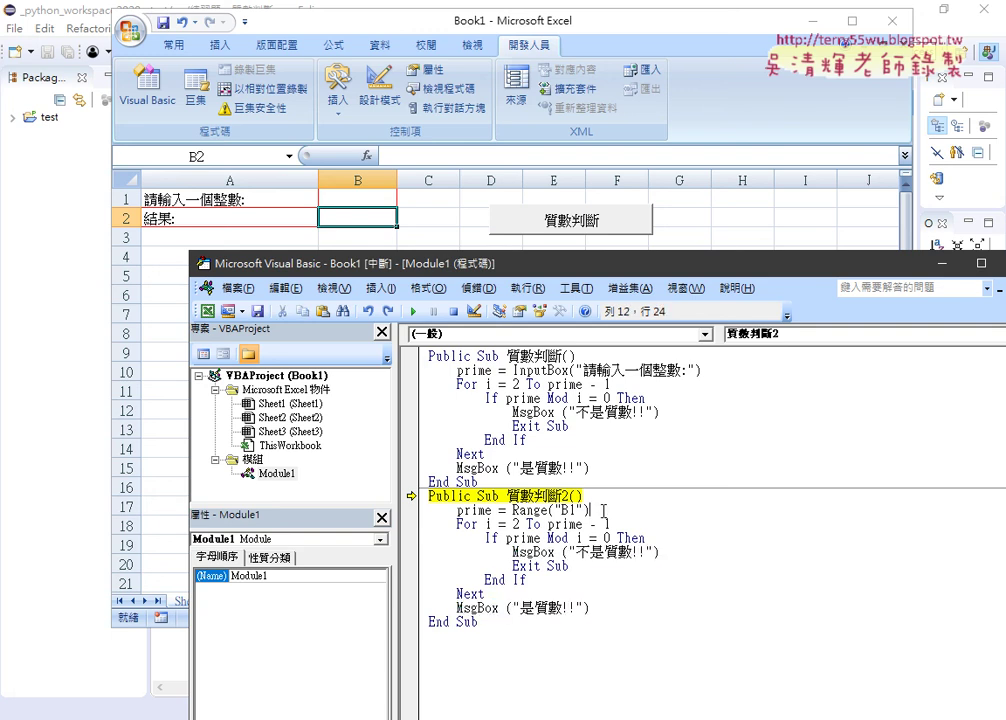
pyautogui.hotkey('ctrl', 'z')
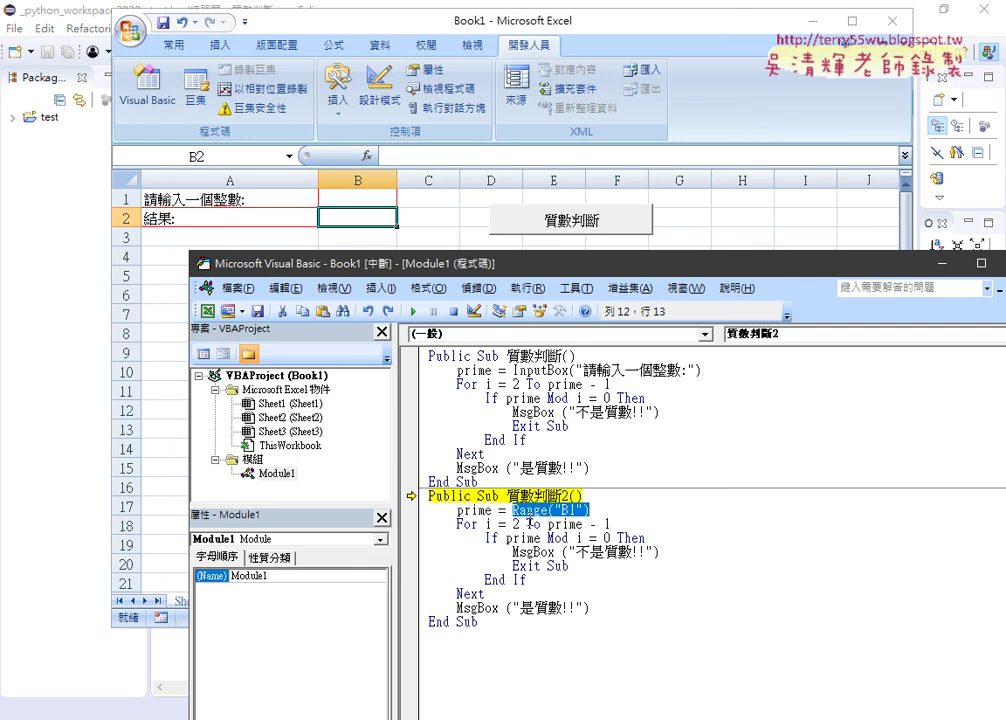
# Step: Rewrite the 'not prime' line as a Range("B2")= assignment without the stray parenthesis
pyautogui.click(553, 551)
pyautogui.doubleClick(553, 551)
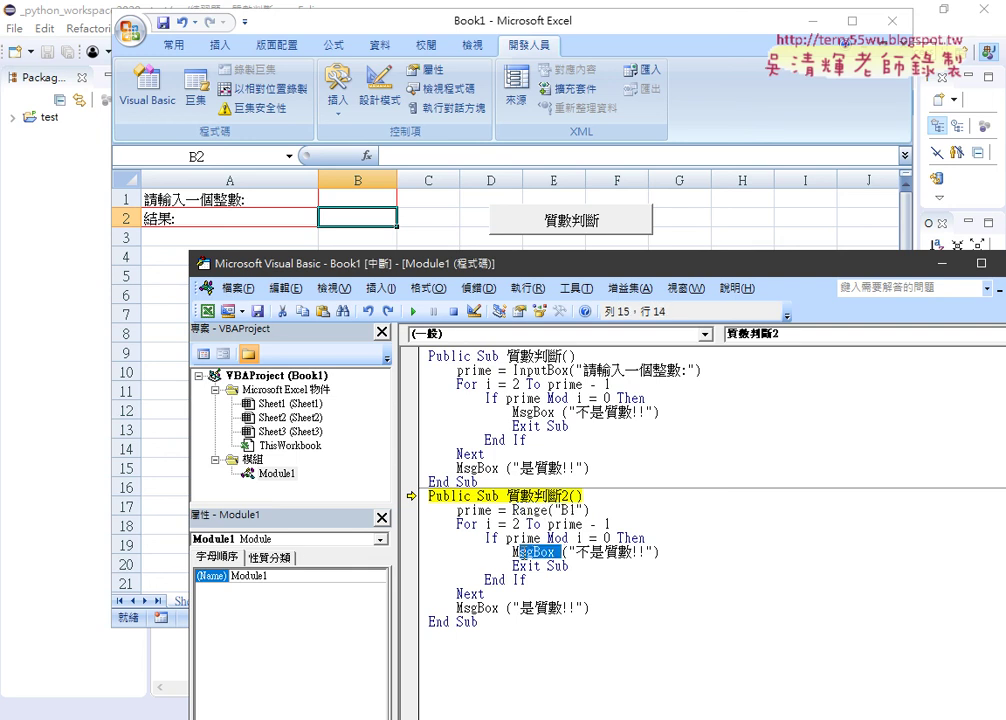
pyautogui.click(566, 551)
pyautogui.hotkey('shift', 'Home')
pyautogui.hotkey('ctrl', 'v')
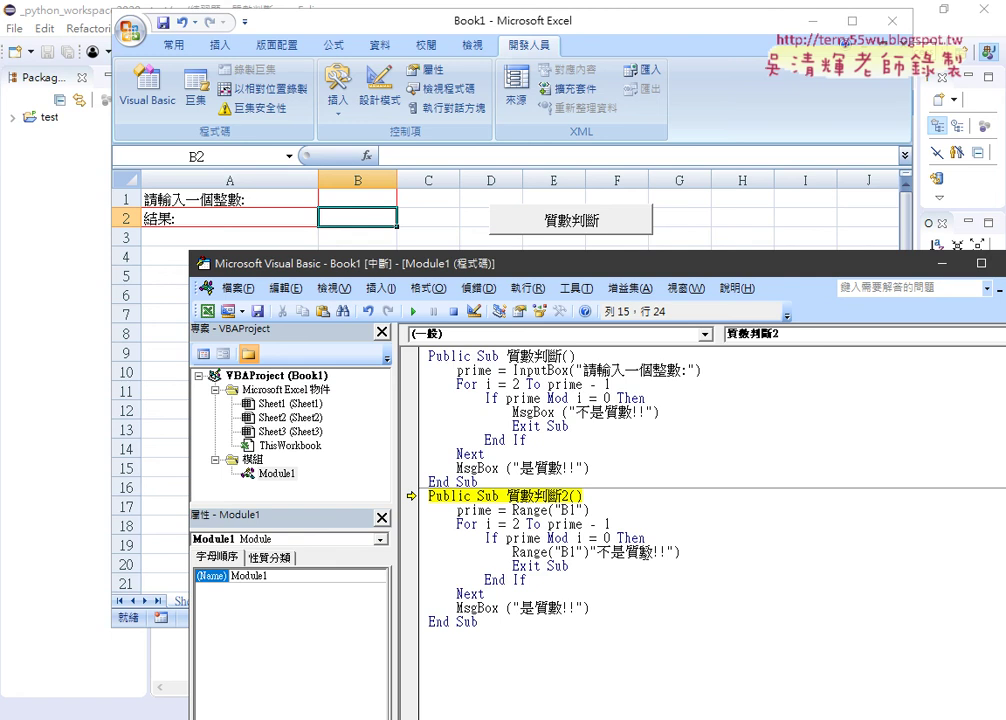
pyautogui.write('=')
pyautogui.press('Left')
pyautogui.press('Left')
pyautogui.press('Left')
pyautogui.press('Left')
pyautogui.press('Delete')
pyautogui.write('2')
pyautogui.press('End')
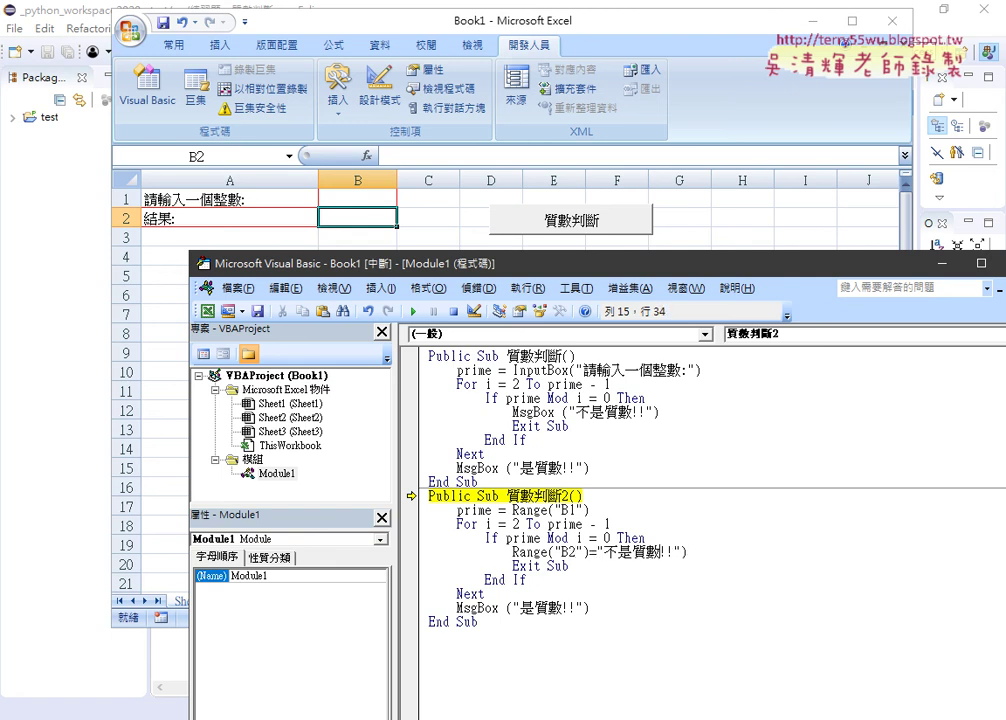
pyautogui.press('End')
pyautogui.press('BackSpace')
# Step: Paste the Range("B2")= assignment over the 'is prime' MsgBox and delete the leftover parenthesis
pyautogui.moveTo(597, 552); pyautogui.dragTo(513, 556)
pyautogui.hotkey('ctrl', 'c')
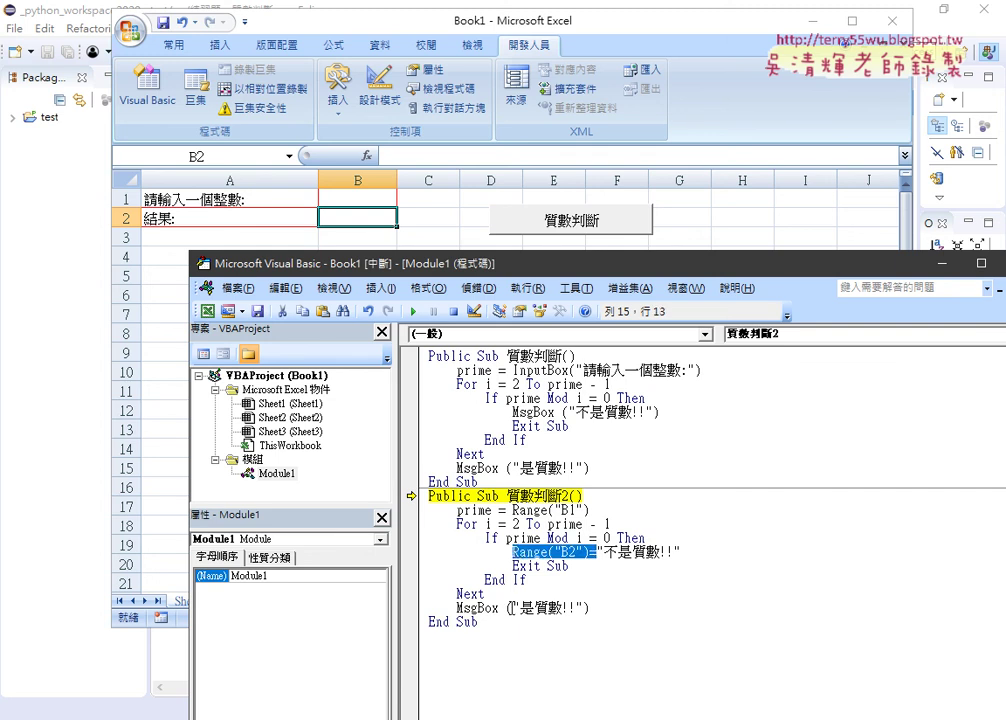
pyautogui.moveTo(512, 608); pyautogui.dragTo(459, 608)
pyautogui.hotkey('ctrl', 'v')
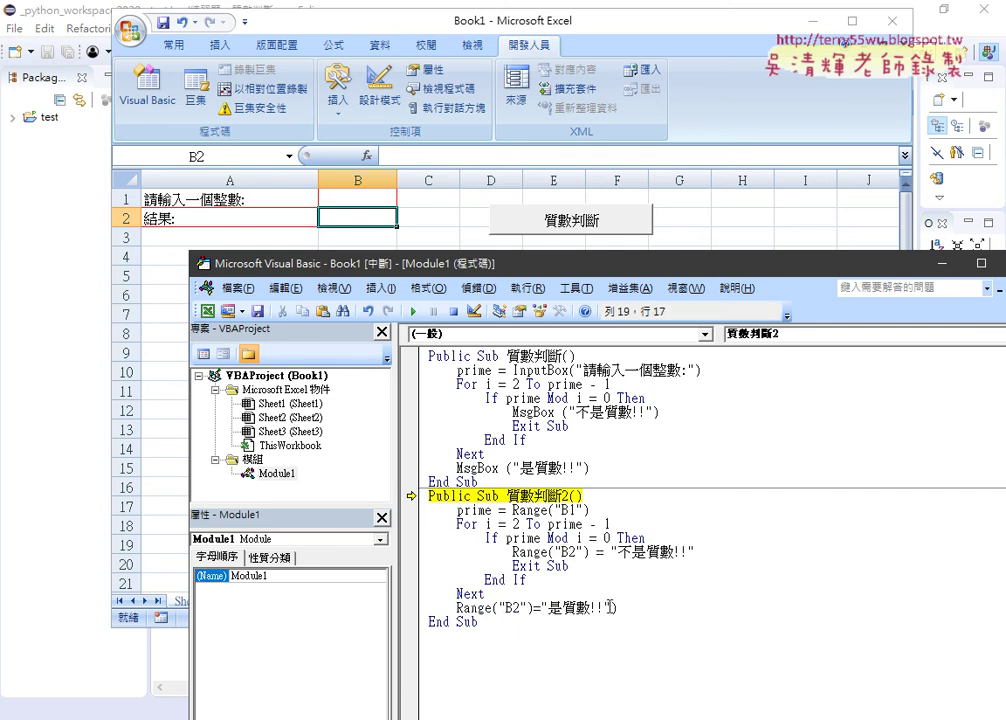
pyautogui.moveTo(610, 607); pyautogui.dragTo(619, 607)
pyautogui.press('Delete')
# Step: Reset the paused macro and enter 55 in cell B1
pyautogui.click(453, 311)
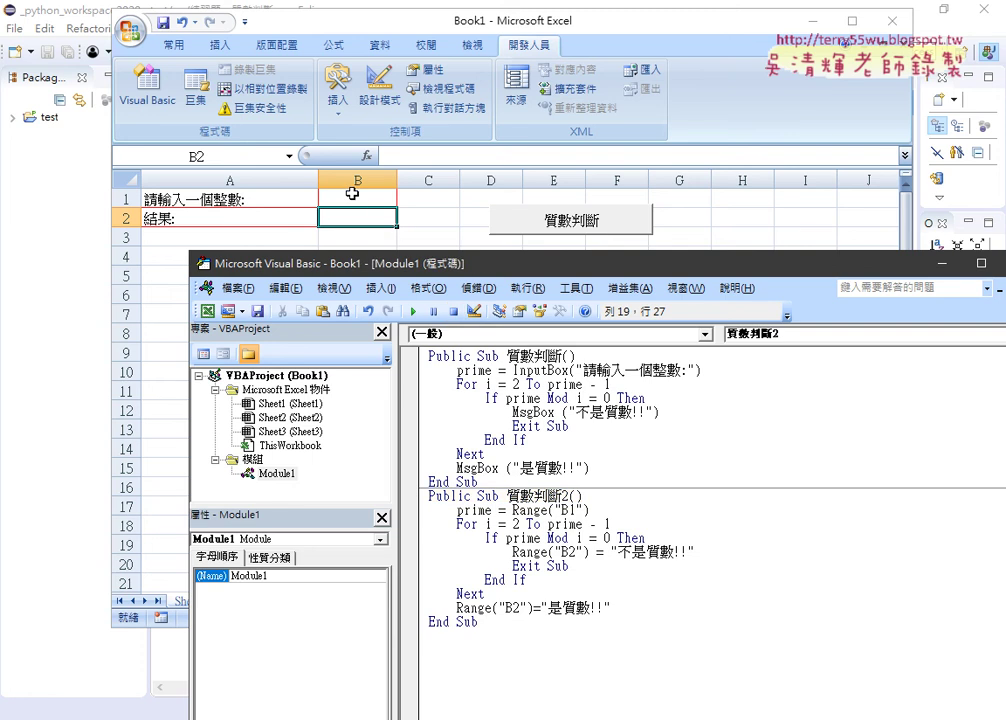
pyautogui.click(352, 193)
pyautogui.write('55')
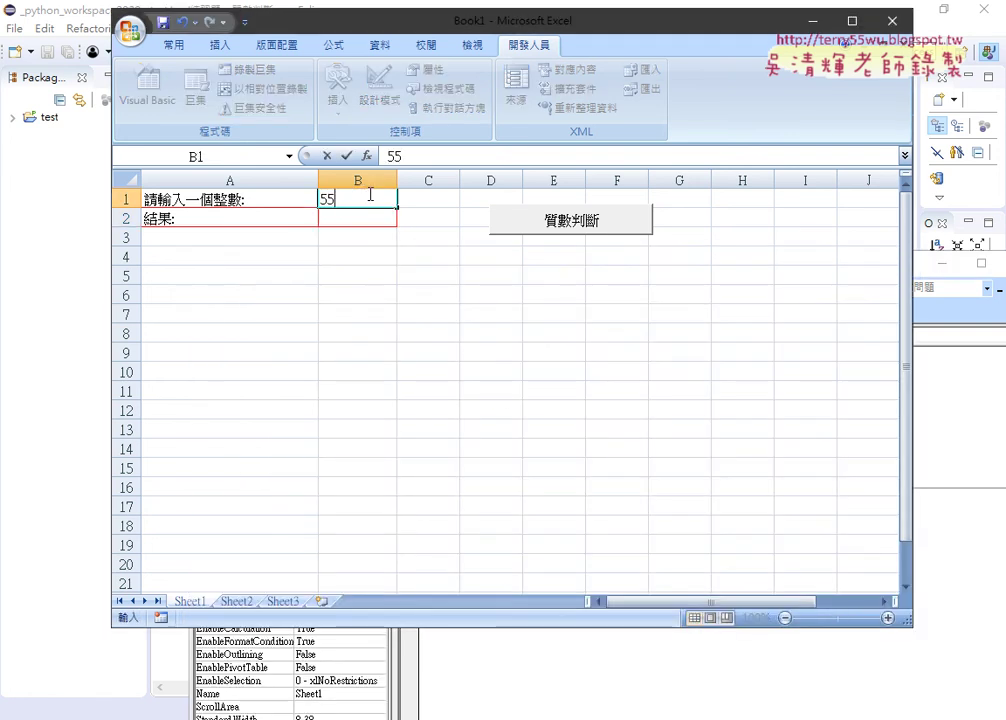
pyautogui.click(488, 332)
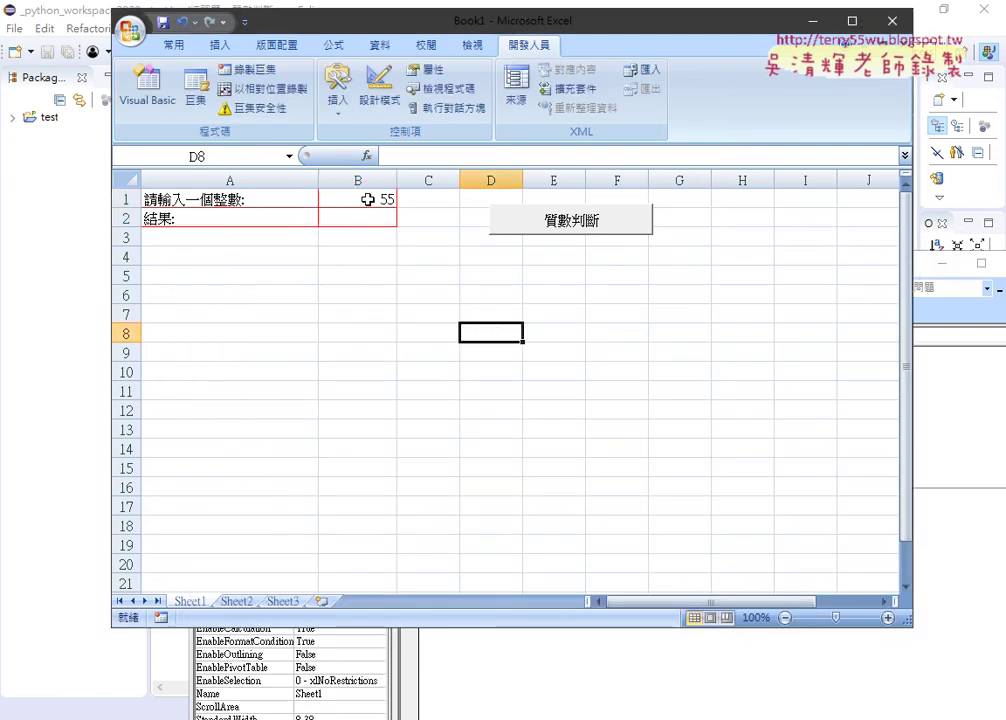
# Step: Step through 質數判斷2 with F8 into its loop, pausing at Next
pyautogui.click(150, 92)
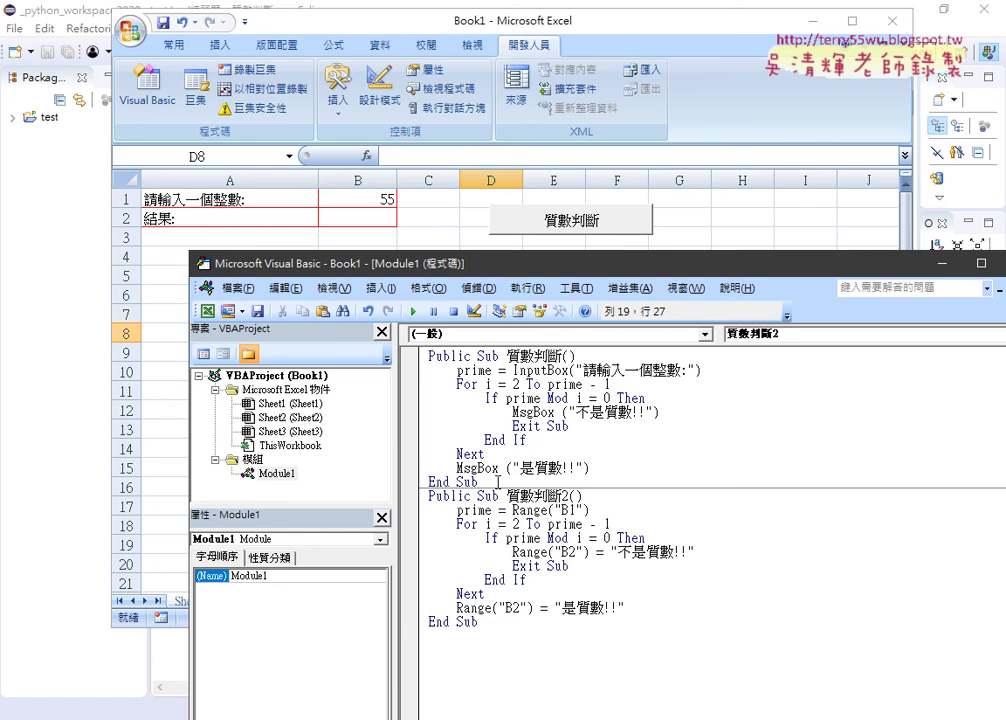
pyautogui.click(473, 510)
pyautogui.click(491, 510)
pyautogui.press('F8')
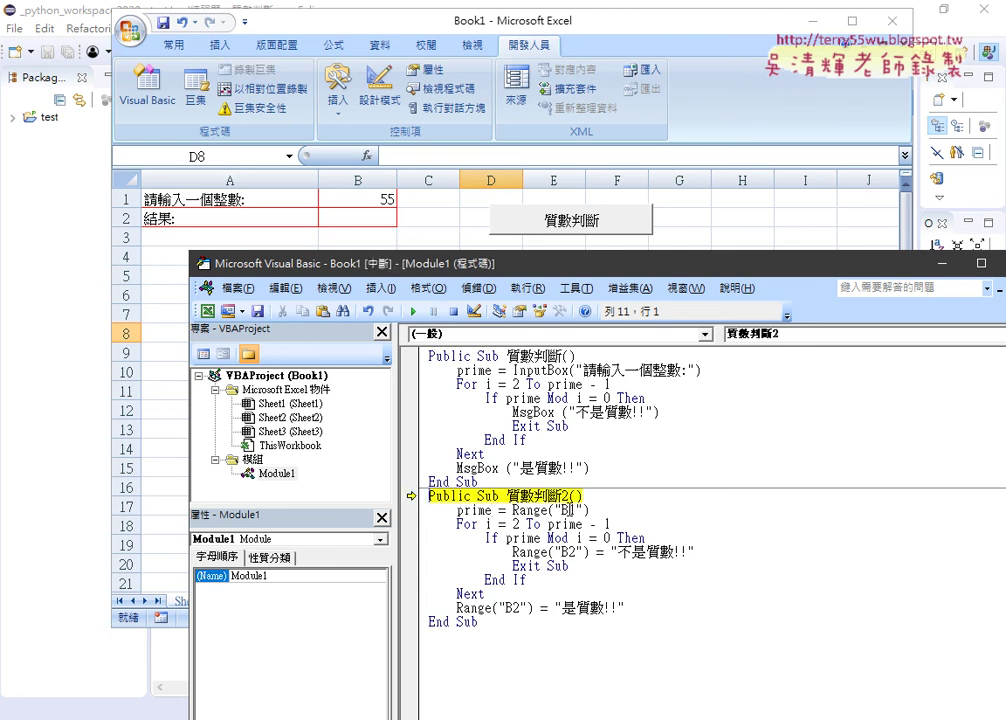
pyautogui.press('F8')
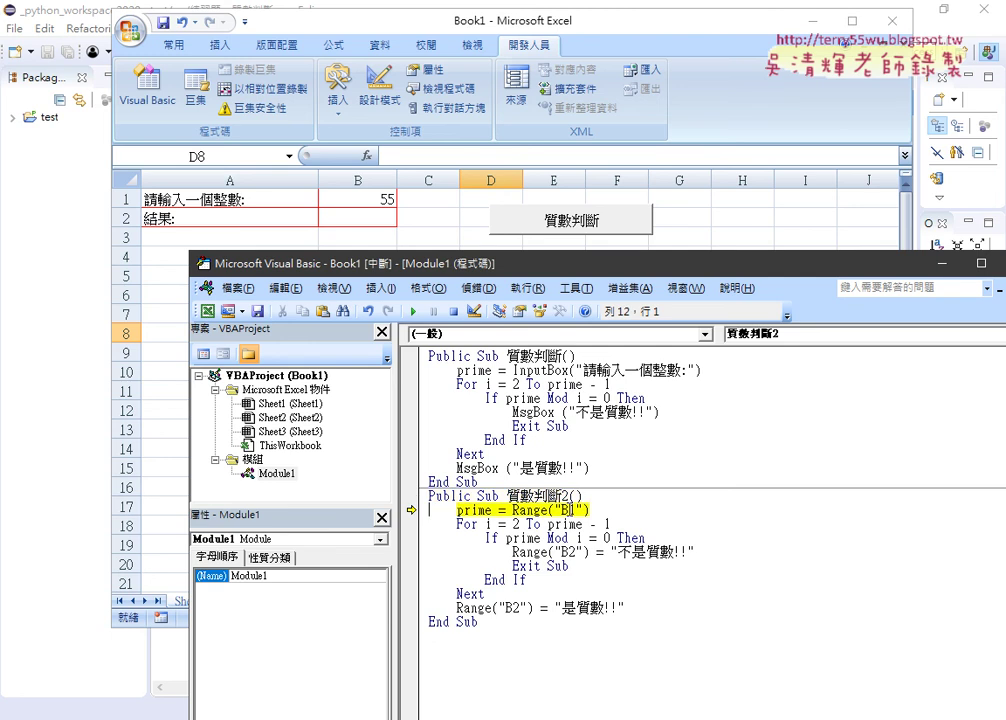
pyautogui.press('F8')
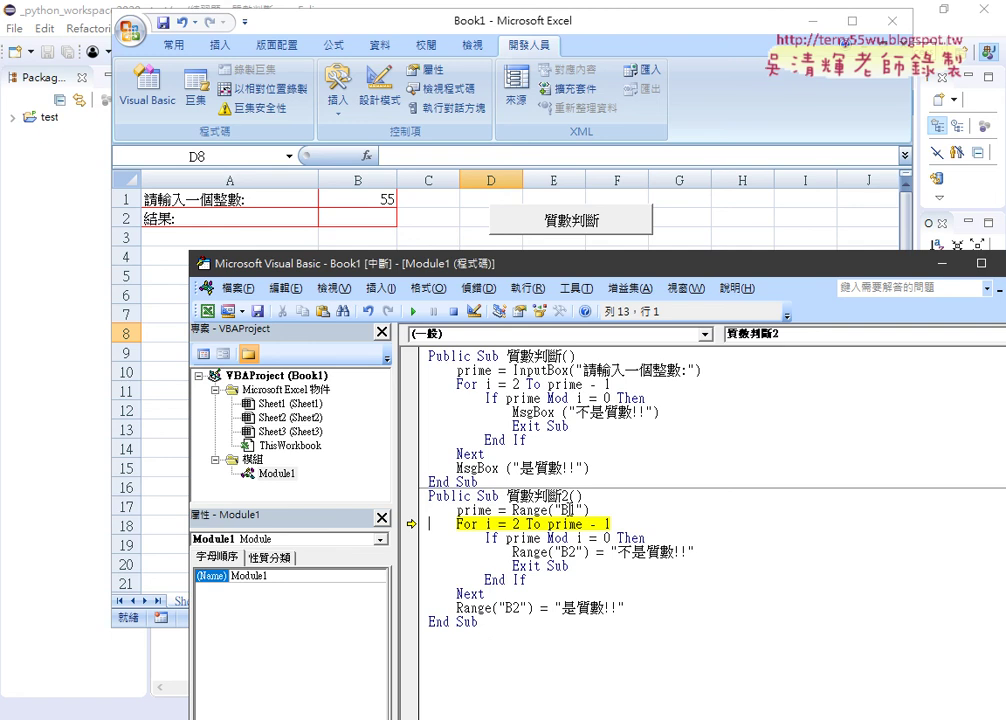
pyautogui.moveTo(476, 510)
pyautogui.press('F8')
pyautogui.press('F8')
pyautogui.press('F8')
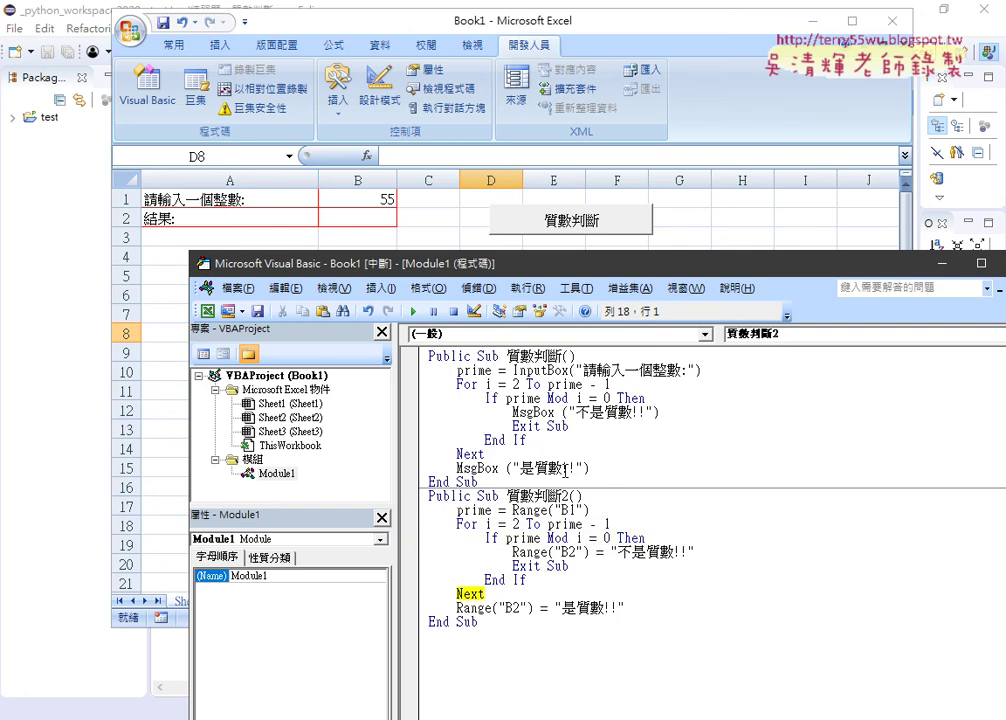
pyautogui.press('F8')
pyautogui.press('F8')
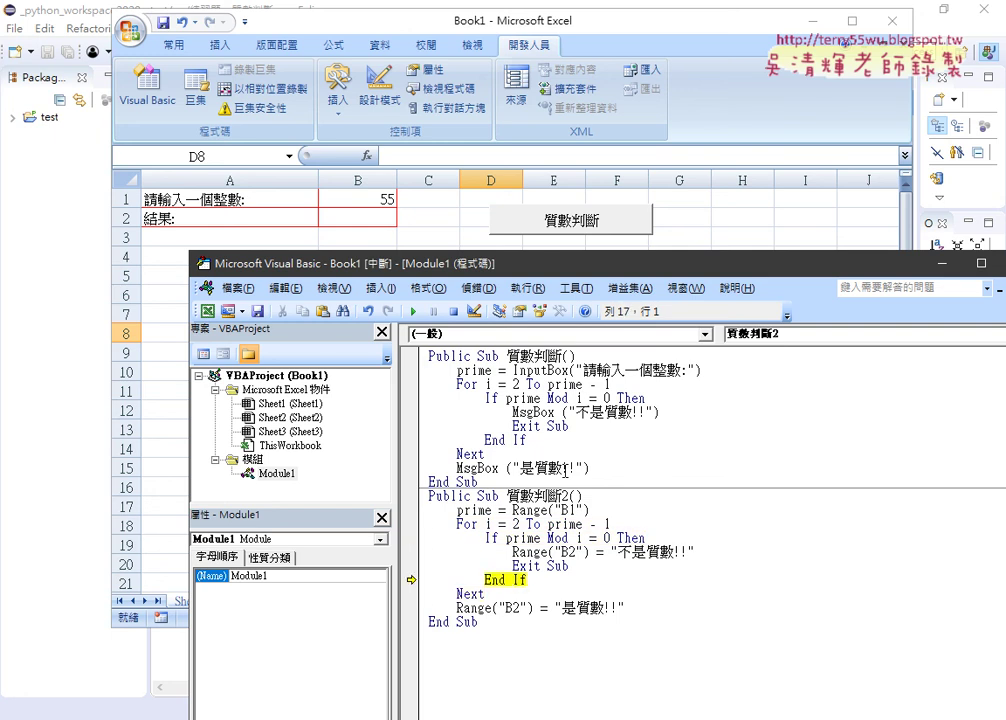
# Step: Finish the run on 55 and change B1 to 53
pyautogui.click(414, 311)
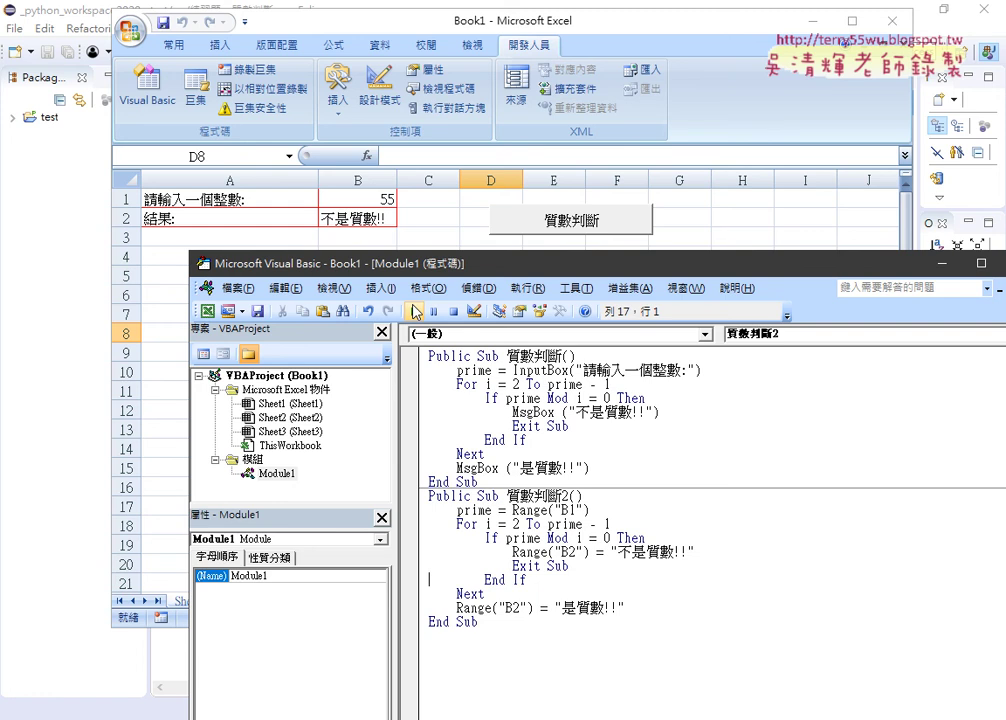
pyautogui.click(370, 195)
pyautogui.doubleClick(370, 195)
pyautogui.moveTo(390, 200); pyautogui.dragTo(415, 195)
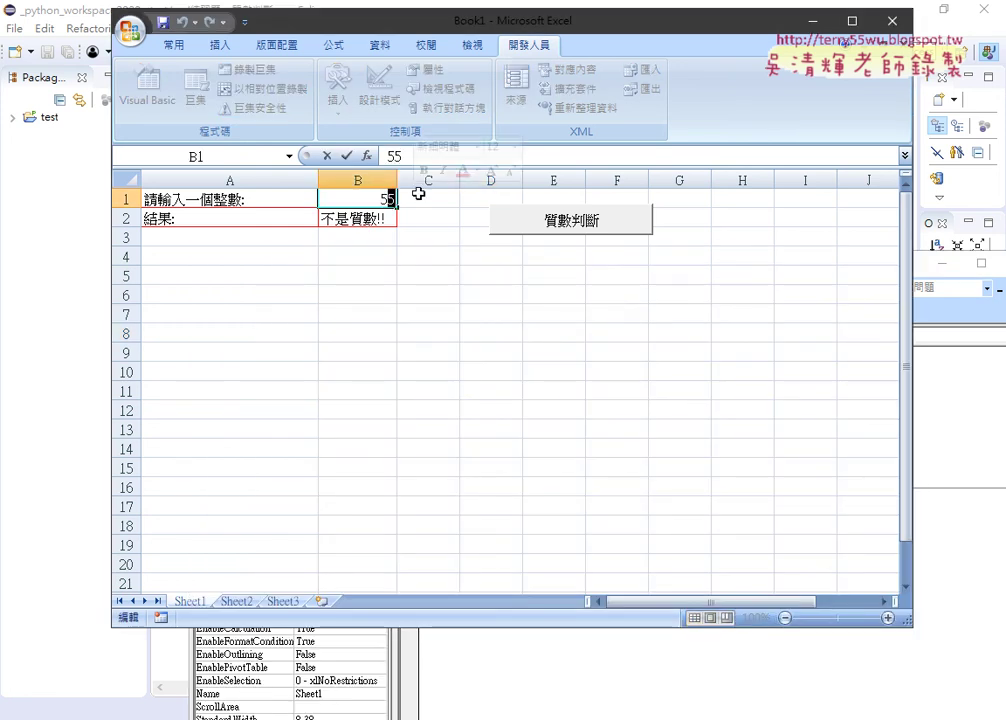
pyautogui.write('3')
pyautogui.click(392, 281)
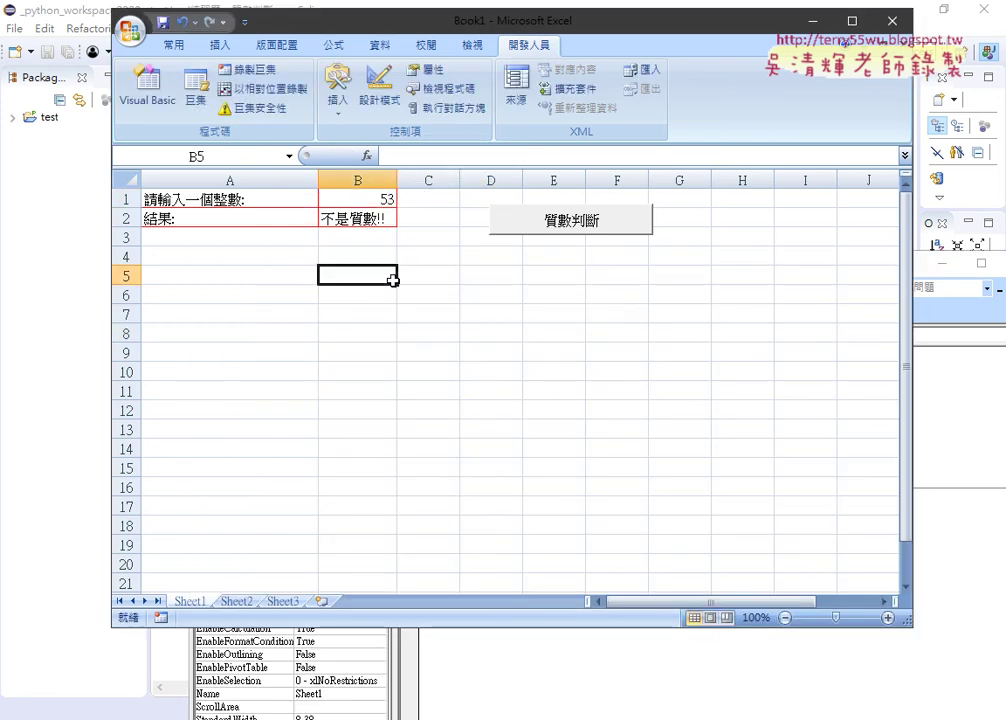
# Step: Run 質數判斷2 on 53 from the VBA editor and return to the worksheet
pyautogui.click(147, 88)
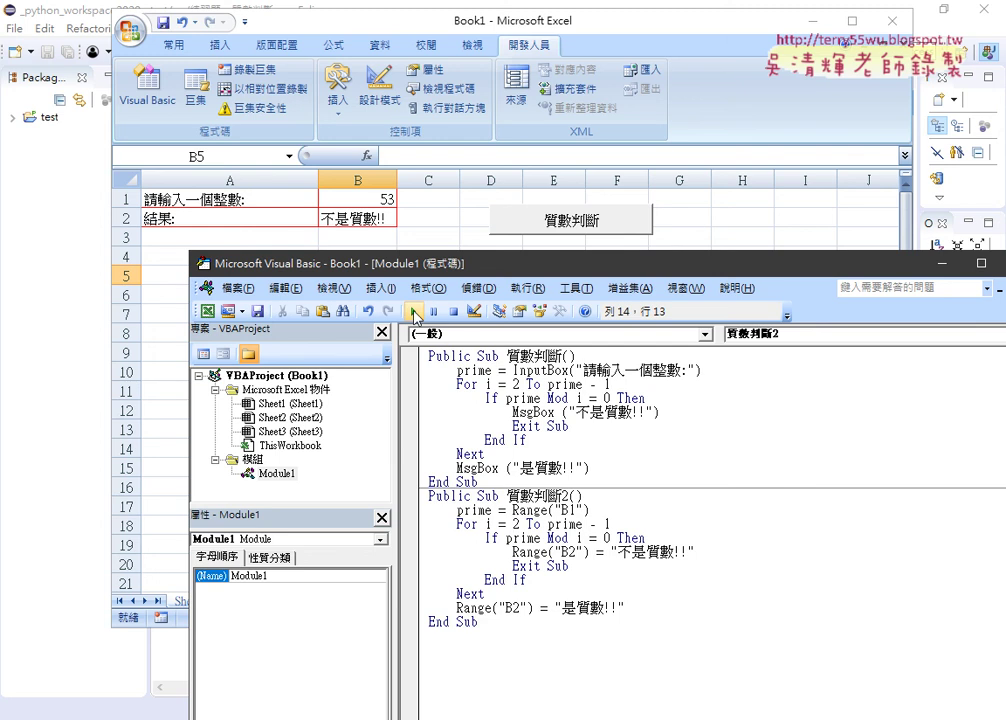
pyautogui.click(415, 318)
pyautogui.click(436, 236)
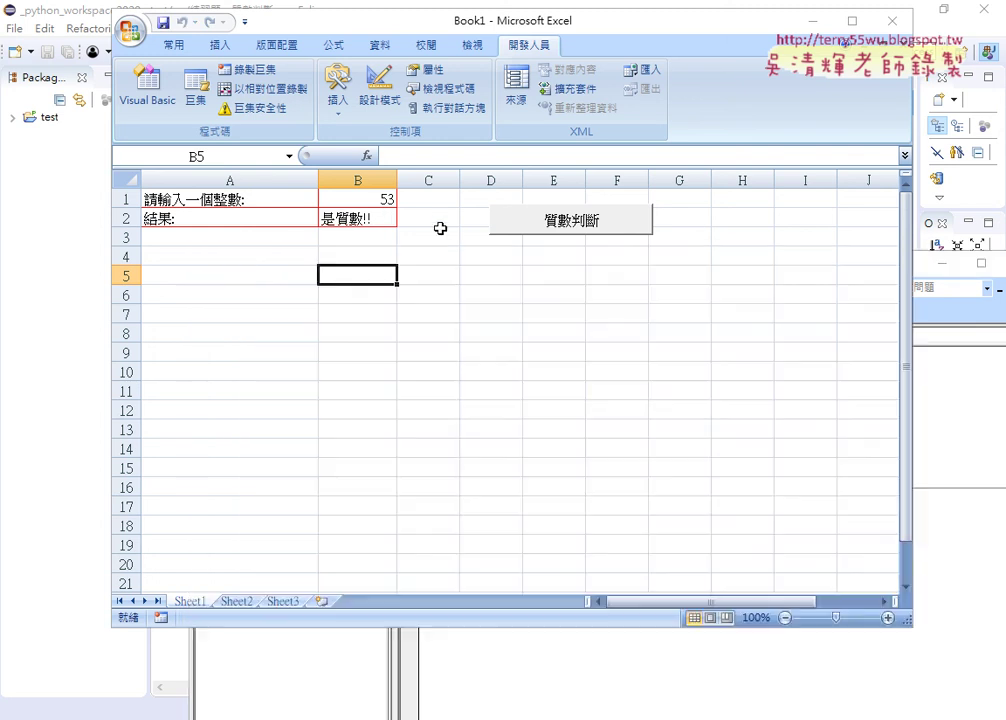
# Step: Copy the 質數判斷 button and paste the copy at D4
pyautogui.rightClick(524, 227)
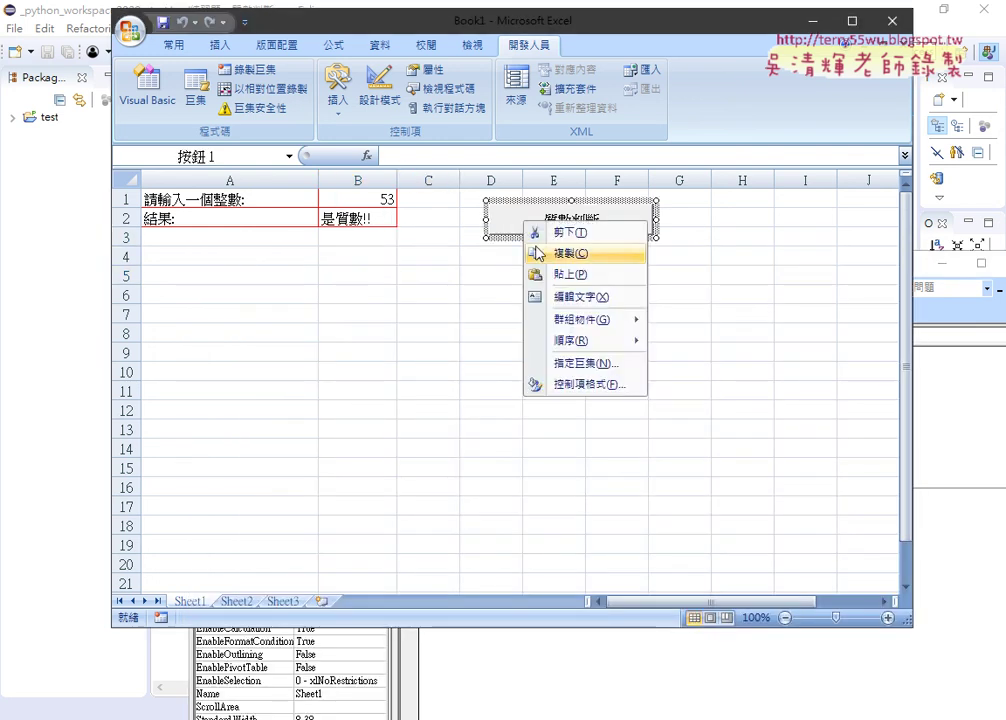
pyautogui.click(537, 253)
pyautogui.click(490, 251)
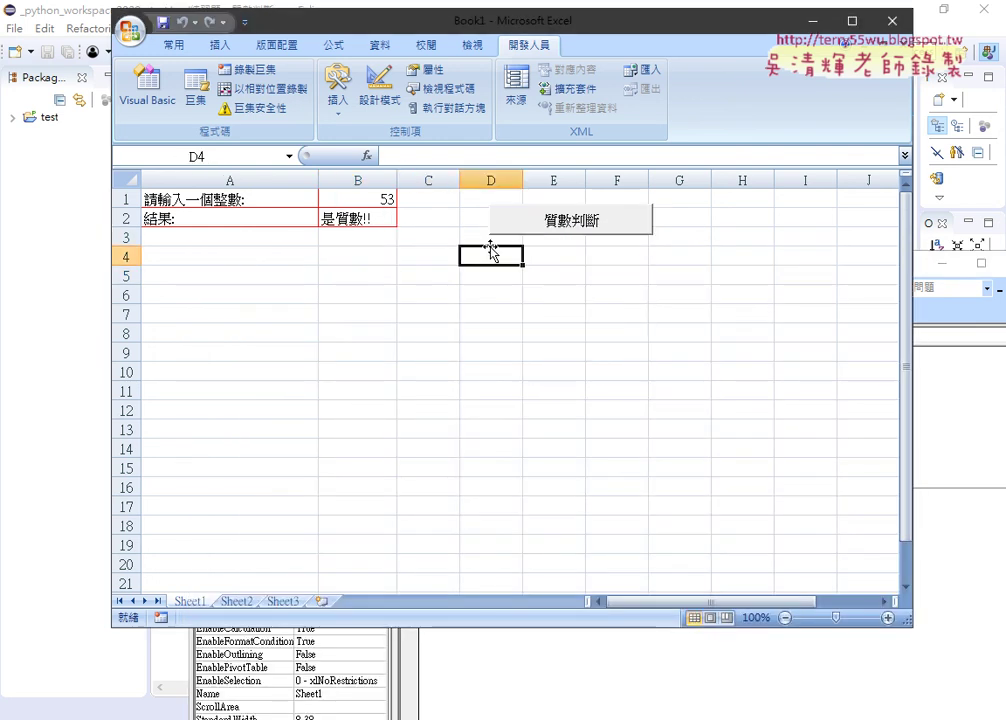
pyautogui.hotkey('ctrl', 'v')
# Step: Assign the 質數判斷2 macro to the copied button and caption it 質數判斷2
pyautogui.rightClick(591, 266)
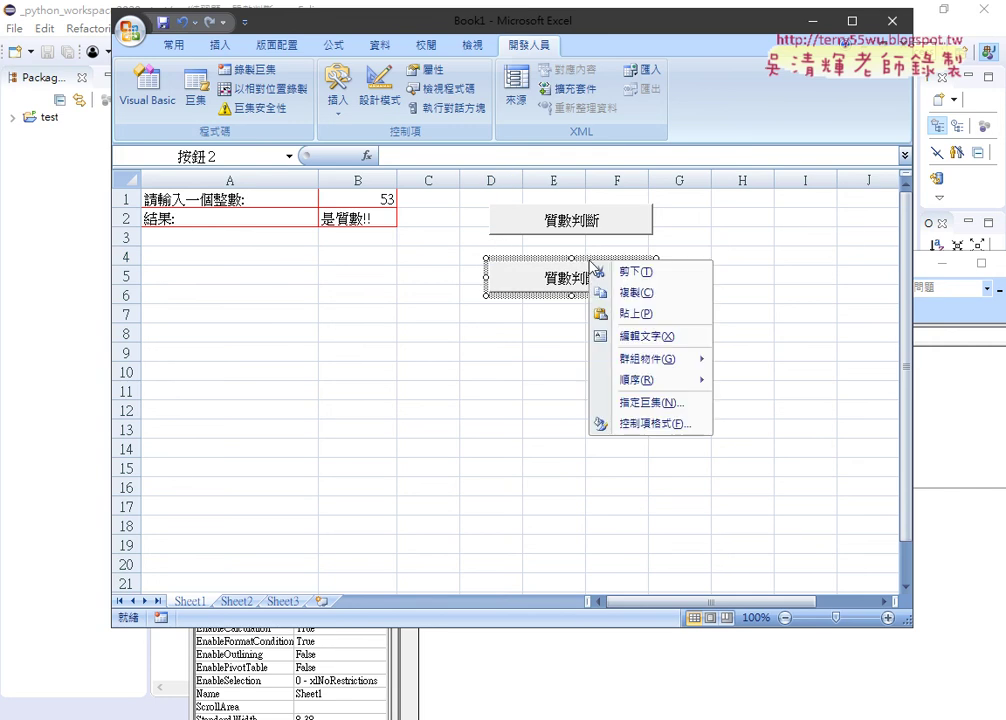
pyautogui.click(645, 402)
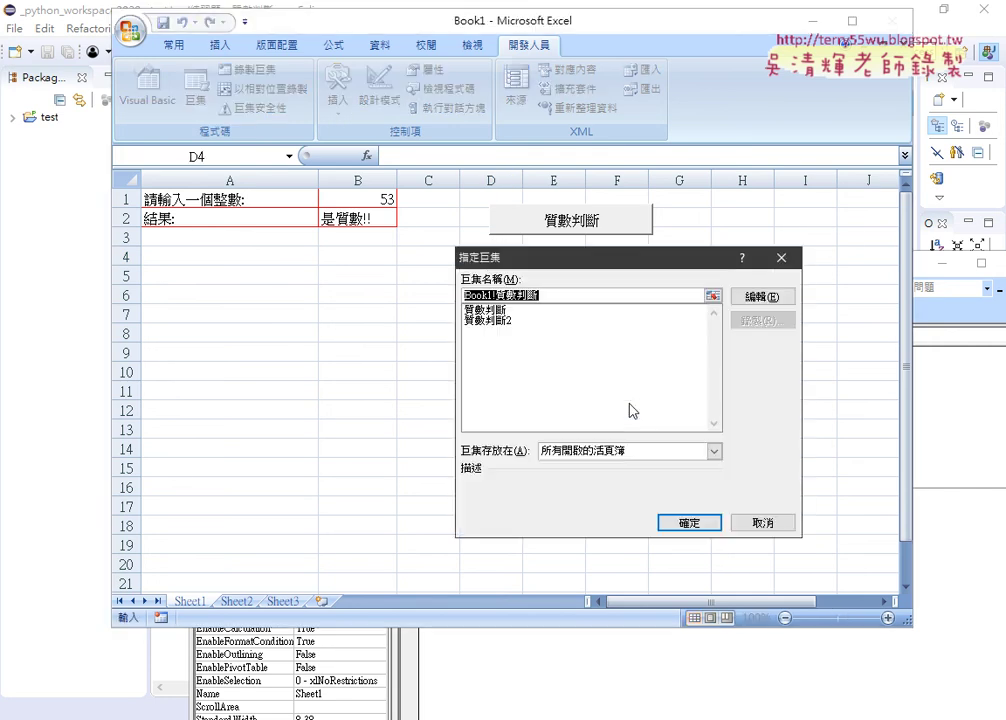
pyautogui.click(538, 320)
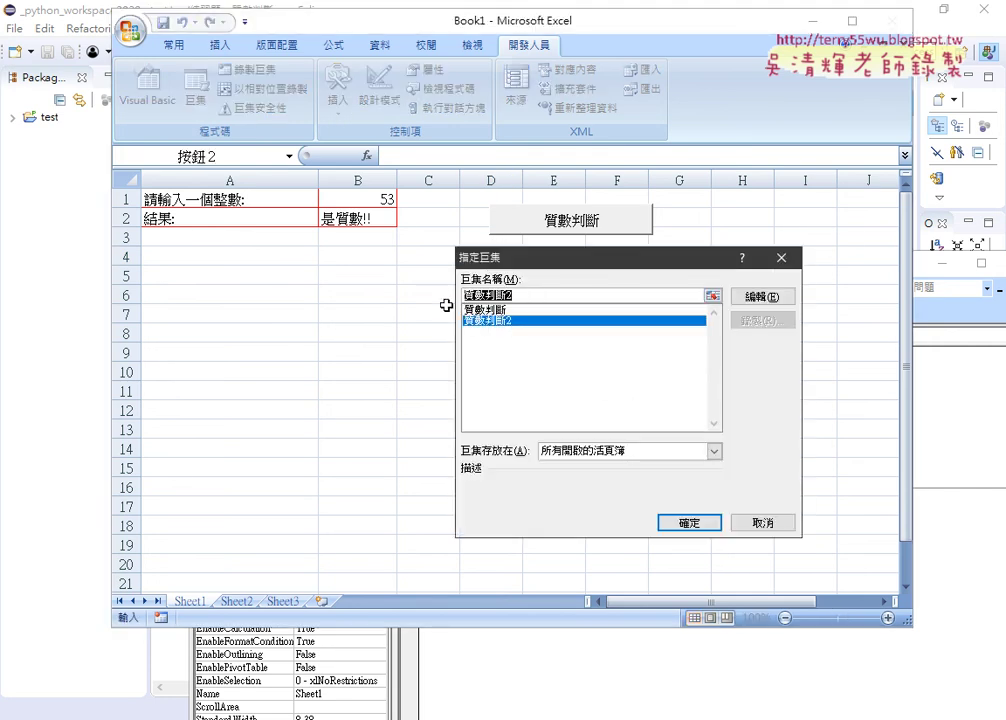
pyautogui.click(690, 523)
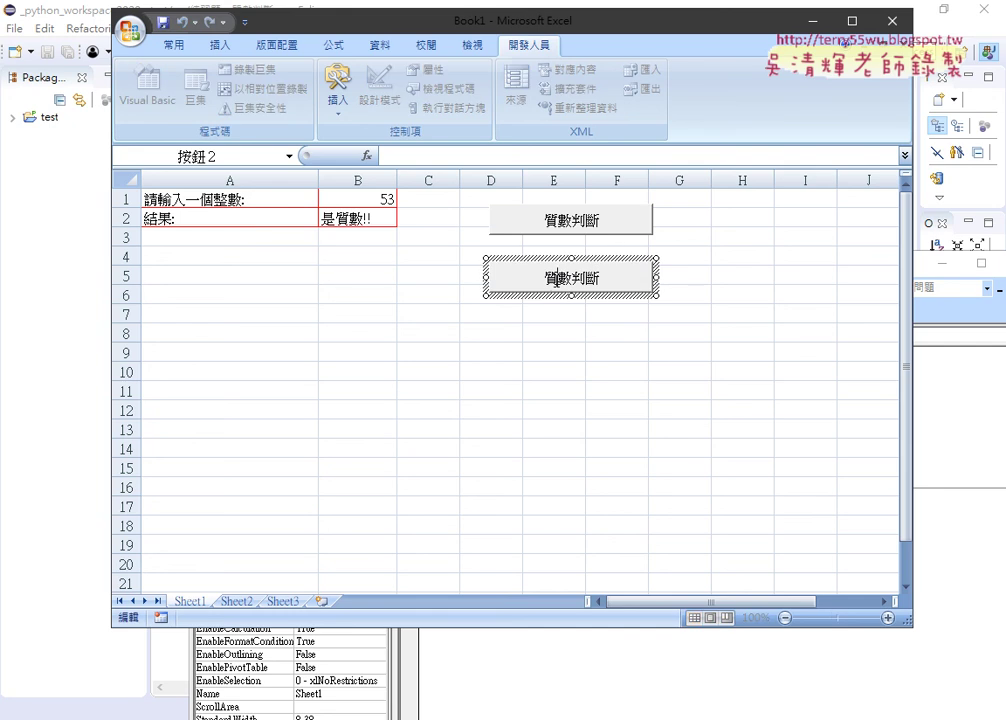
pyautogui.press('BackSpace')
pyautogui.write('質數判斷2')
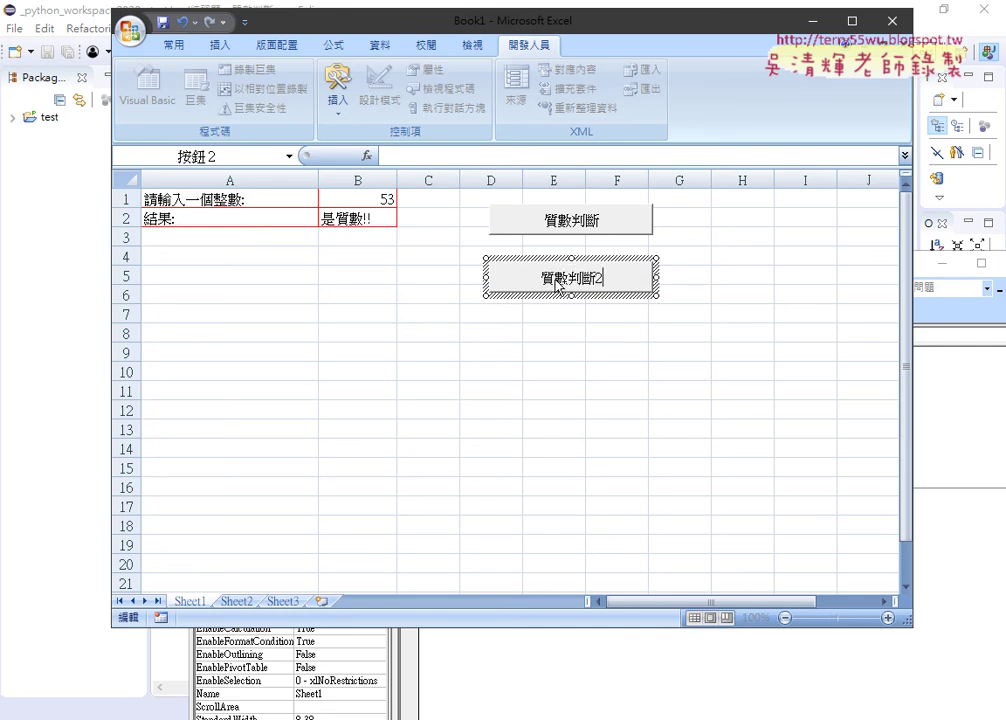
pyautogui.click(616, 390)
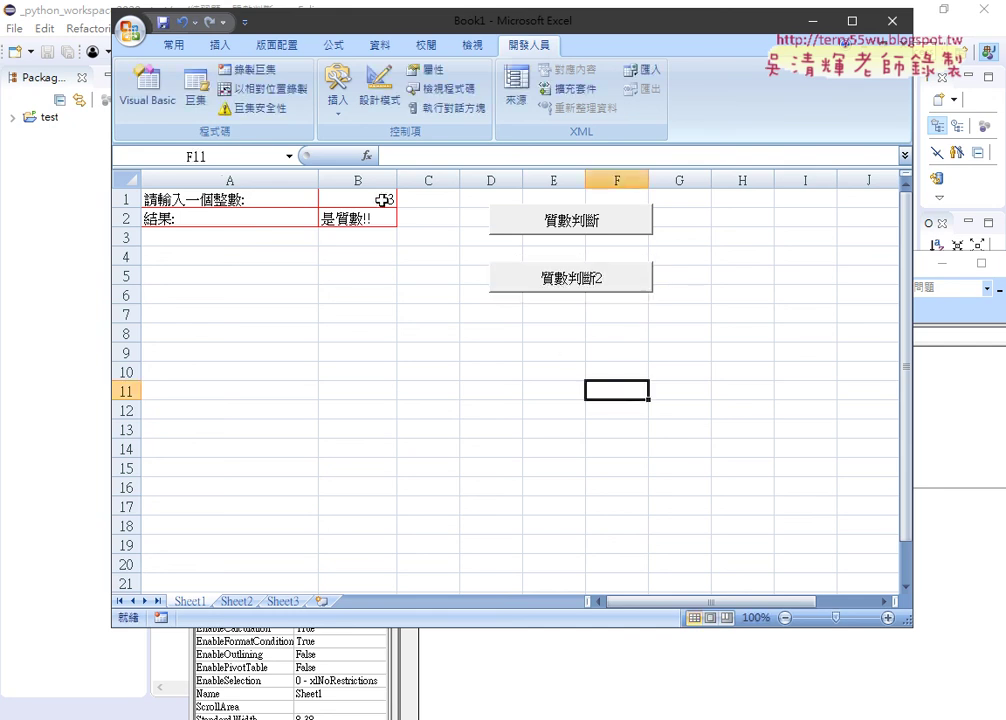
pyautogui.click(382, 200)
# Step: Enter 63 in B1 and run the 質數判斷2 button, giving 不是質數!!
pyautogui.write('63')
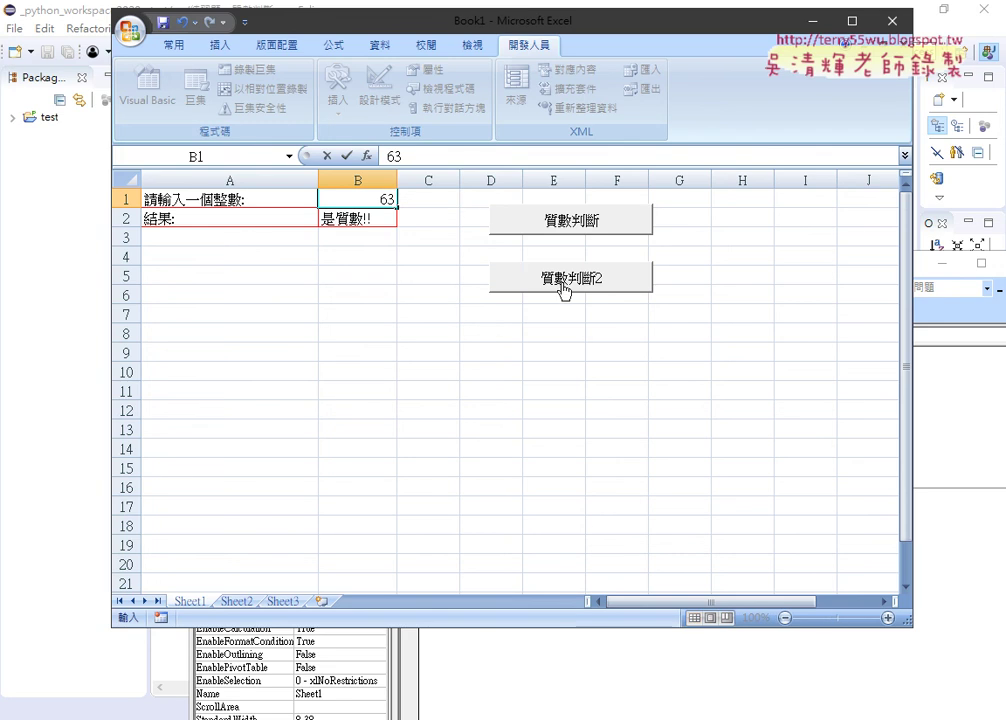
pyautogui.click(533, 332)
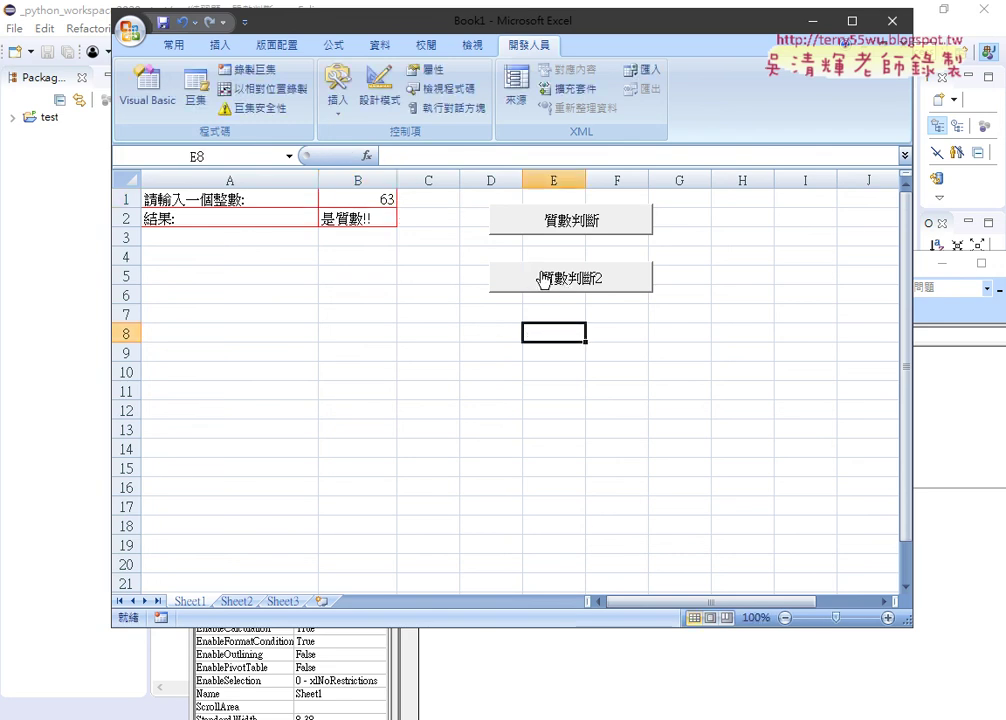
pyautogui.click(544, 280)
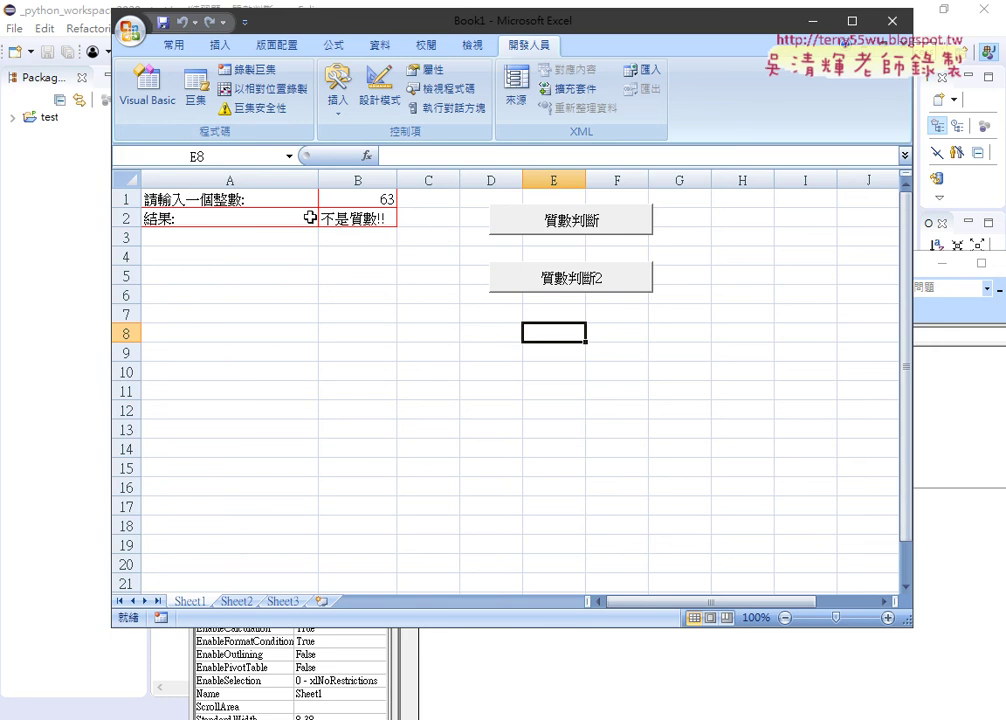
# Step: Switch via Eclipse to the Google Docs course notes and scroll up
pyautogui.click(49, 354)
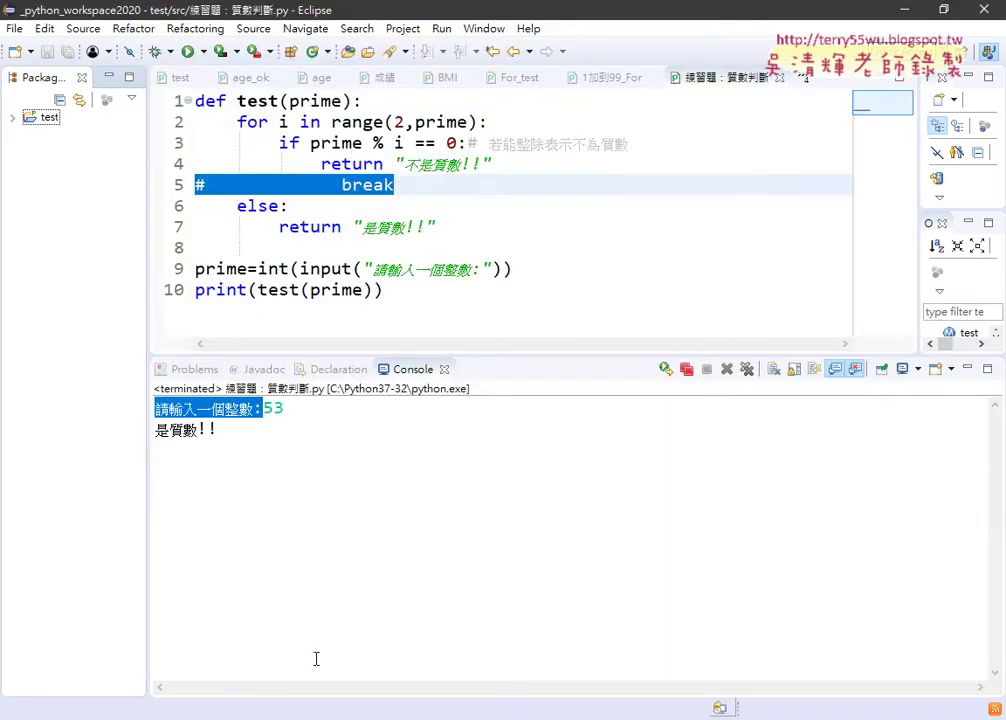
pyautogui.hotkey('alt', 'Tab')
pyautogui.scroll(3, 324, 395)
# Step: In the notes, select from the 改為儲存格 table screenshot through End Sub of the 質數判斷2 macro
pyautogui.scroll(-3, 324, 395)
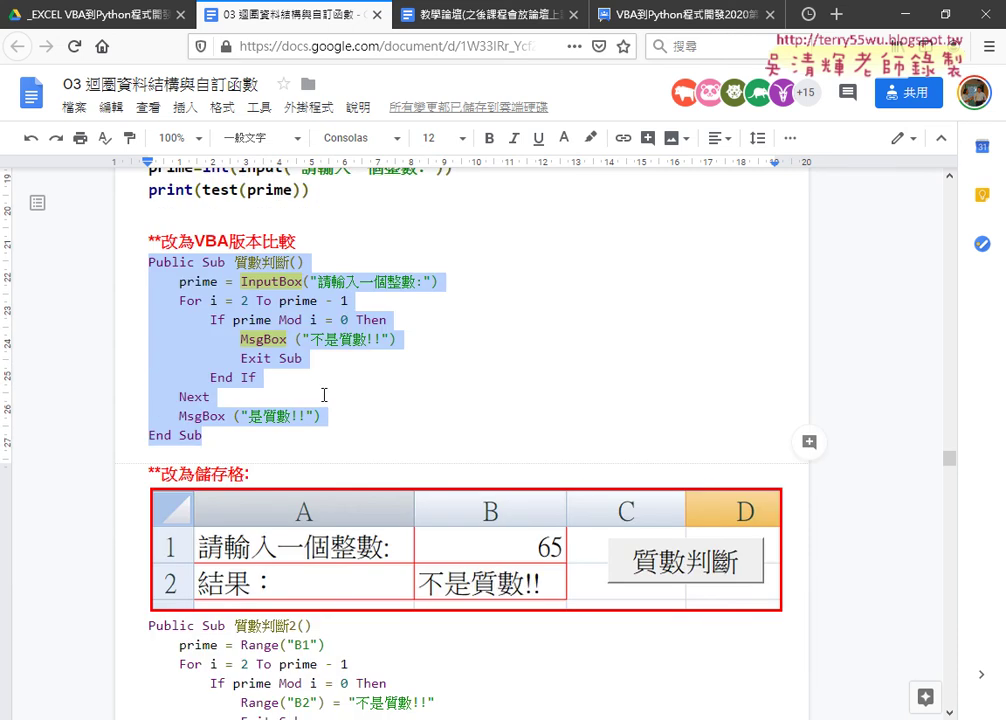
pyautogui.scroll(3, 263, 397)
pyautogui.click(263, 397)
pyautogui.scroll(-3, 251, 440)
pyautogui.moveTo(251, 440)
pyautogui.mouseDown()
pyautogui.moveTo(143, 370)
pyautogui.moveTo(123, 262)
pyautogui.mouseUp()
pyautogui.scroll(-3, 295, 296)
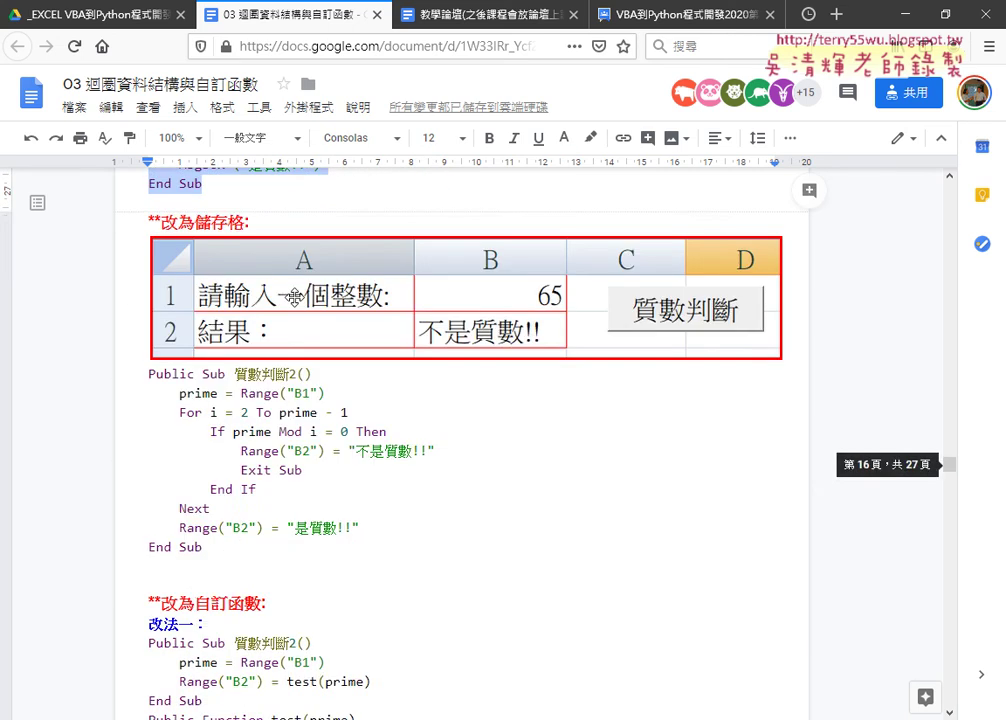
pyautogui.scroll(-2, 295, 296)
pyautogui.moveTo(205, 466); pyautogui.dragTo(148, 292)
pyautogui.scroll(1, 143, 280)
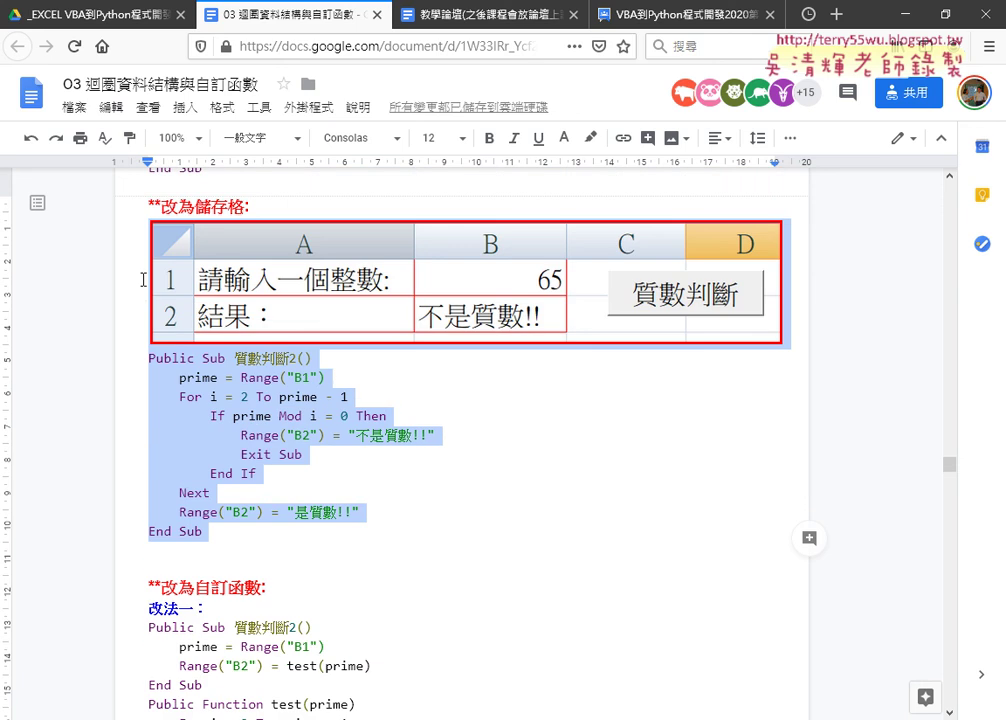